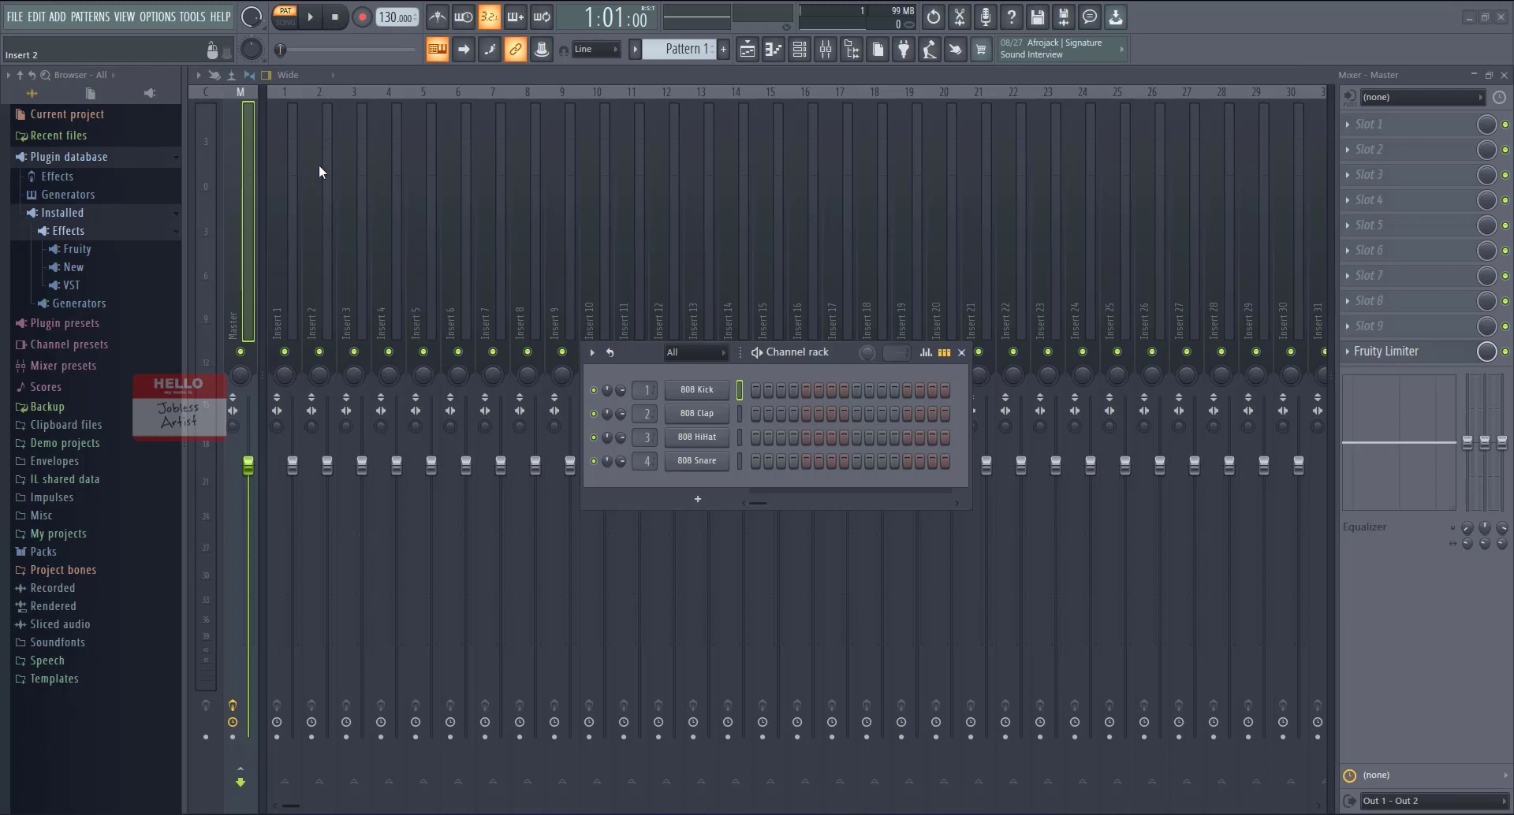
- Run the setup program in the Antares Autotune Evo download folder and continue past the installer's welcome page
{"action": "mouse_move", "coordinate": [839, 356]}
{"action": "left_mouse_down"}
{"action": "mouse_move", "coordinate": [835, 375]}
{"action": "mouse_move", "coordinate": [846, 358]}
{"action": "mouse_move", "coordinate": [821, 339]}
{"action": "left_mouse_up"}
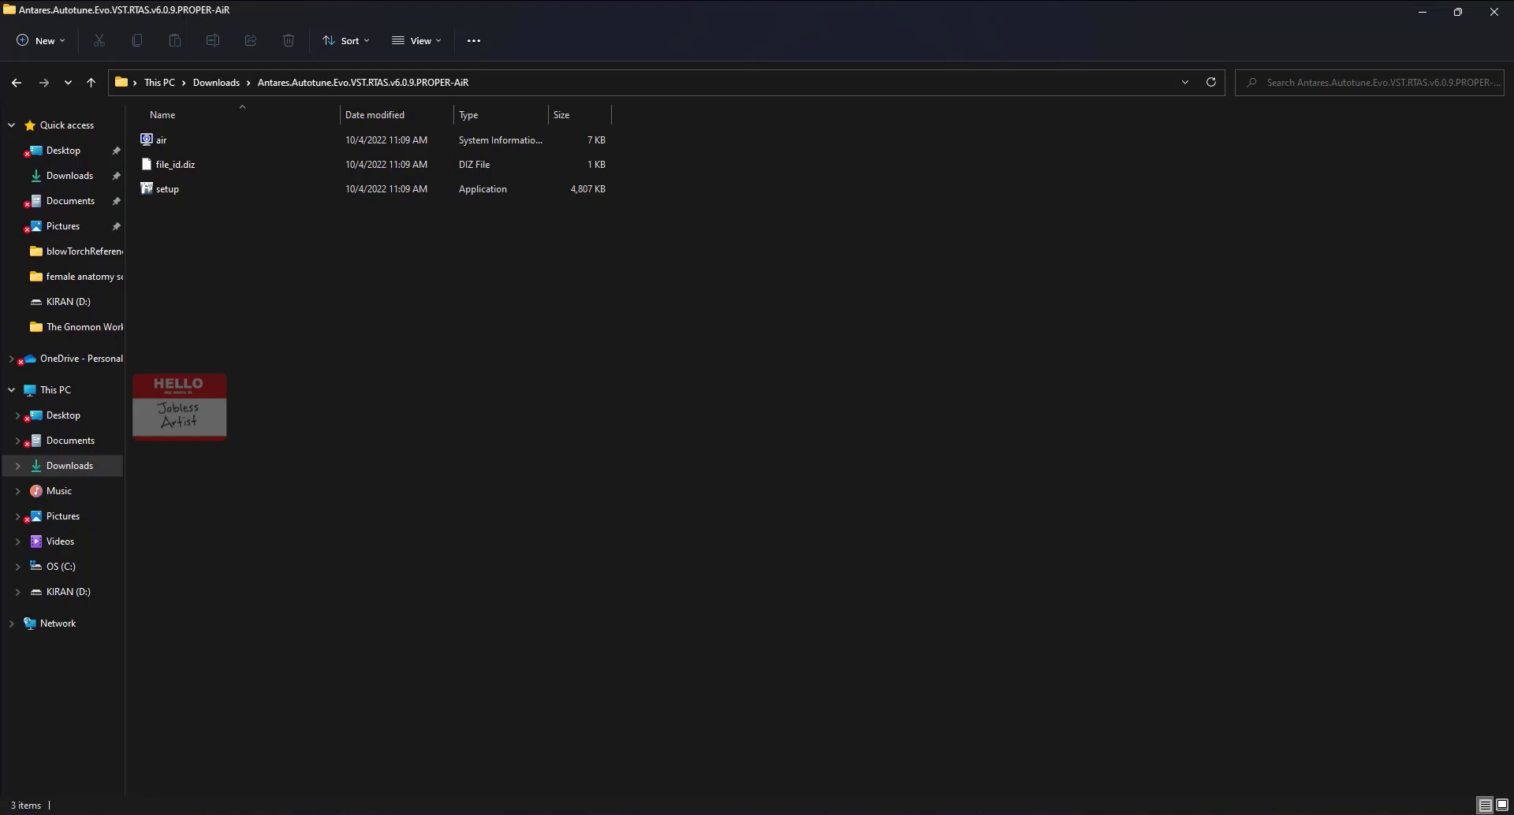
{"action": "left_click", "coordinate": [1001, 813]}
{"action": "left_click", "coordinate": [166, 192]}
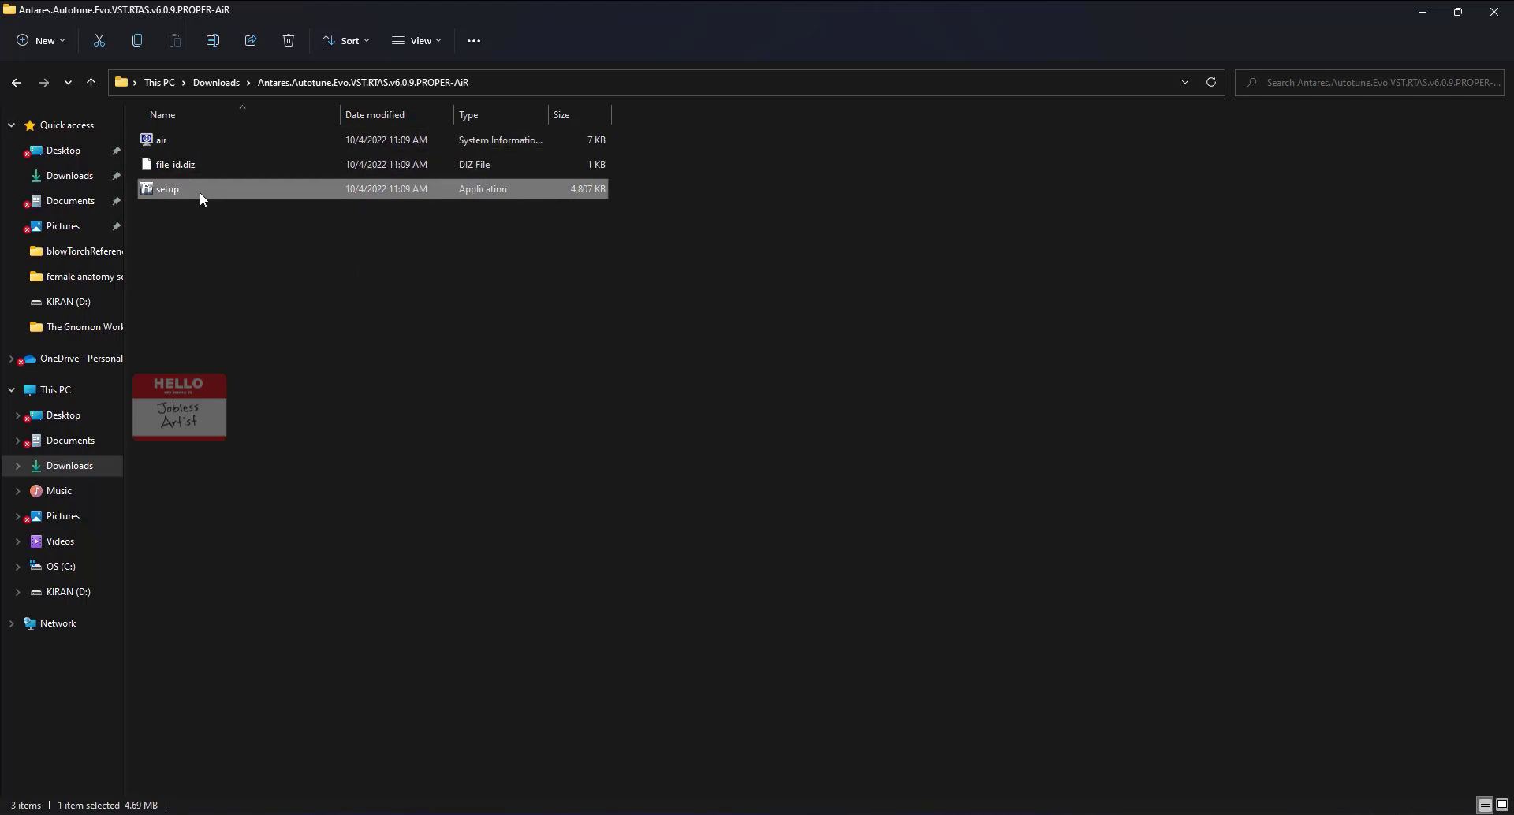
{"action": "double_click", "coordinate": [201, 193]}
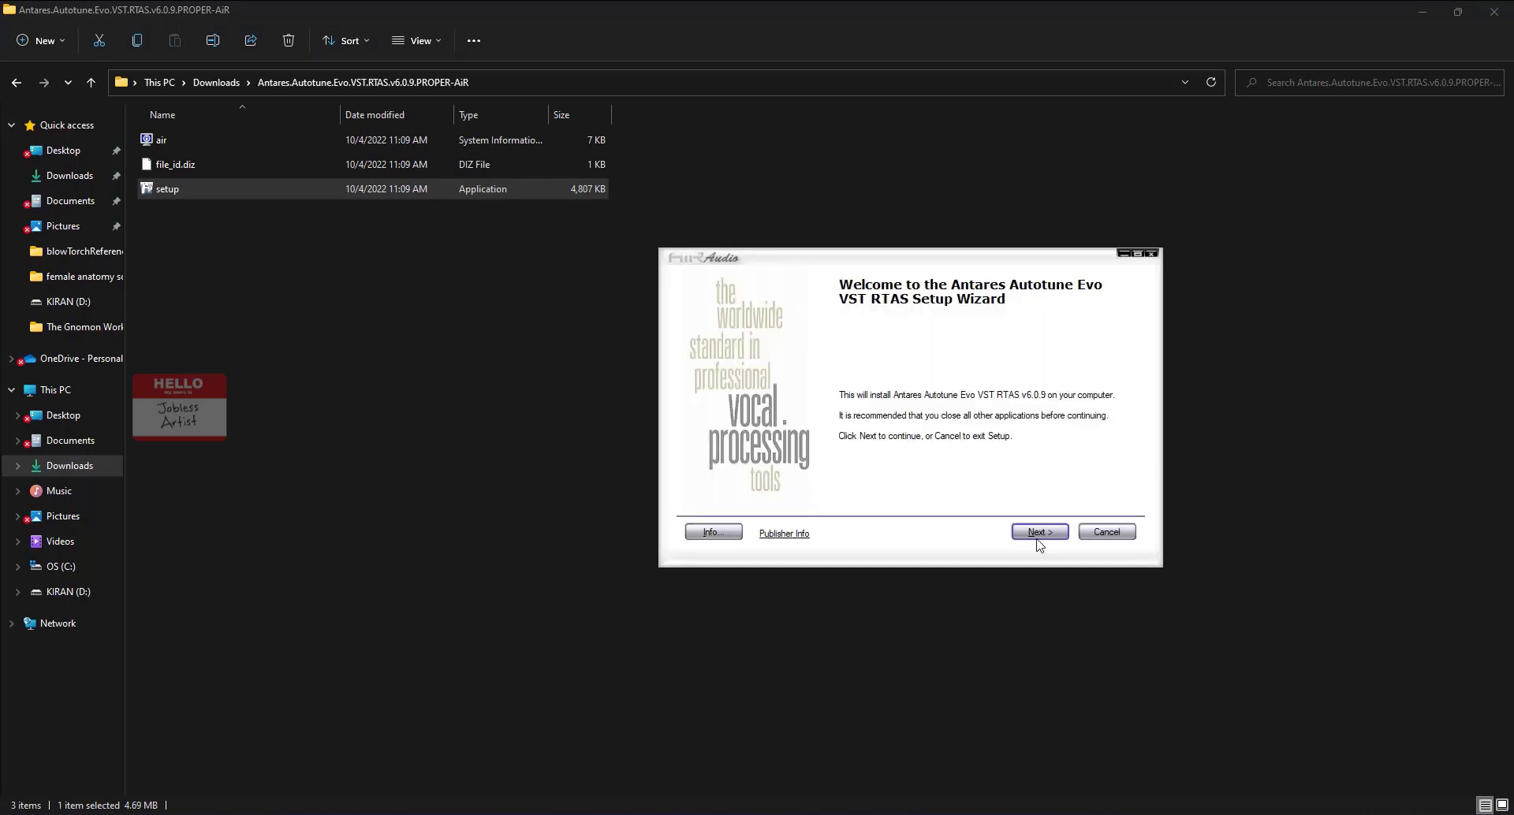
{"action": "left_click", "coordinate": [1040, 533]}
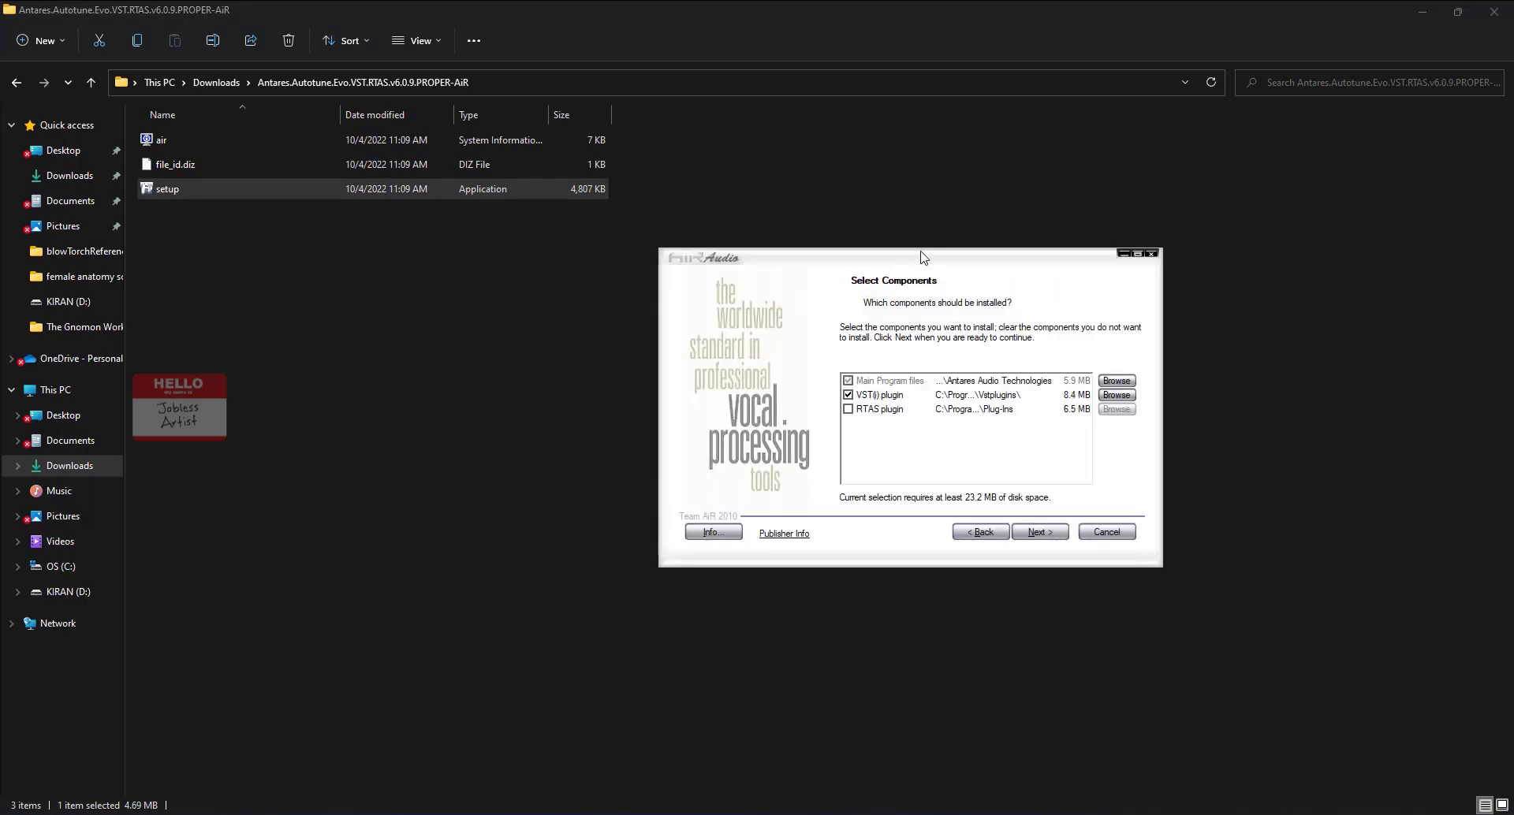
- Install Autotune Evo with the main program files and VST plugin, keeping the default Start Menu folder, and finish the wizard
{"action": "left_click_drag", "start_coordinate": [930, 257], "coordinate": [812, 264]}
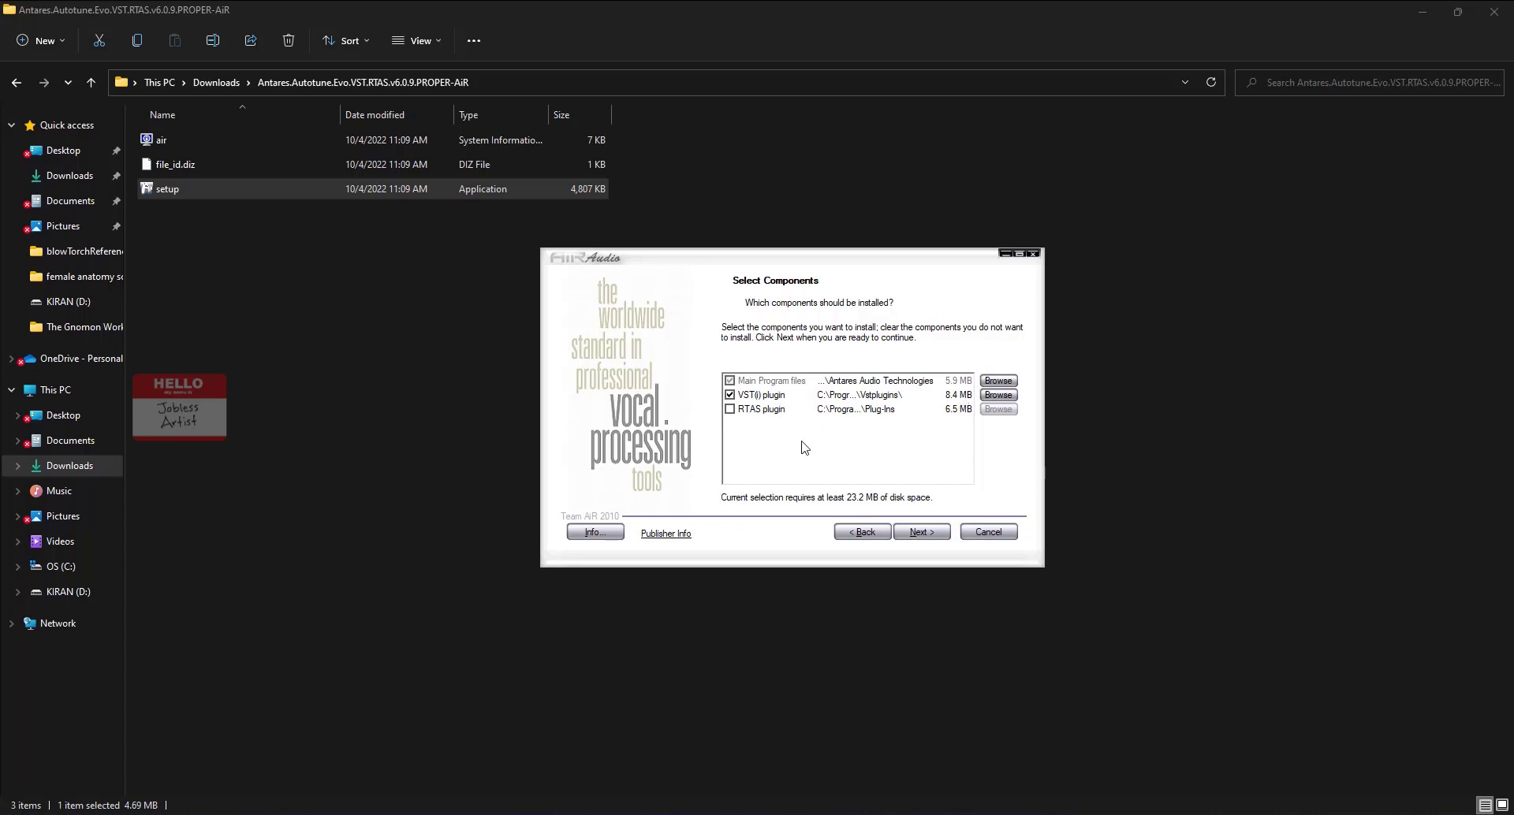
{"action": "left_click", "coordinate": [923, 533]}
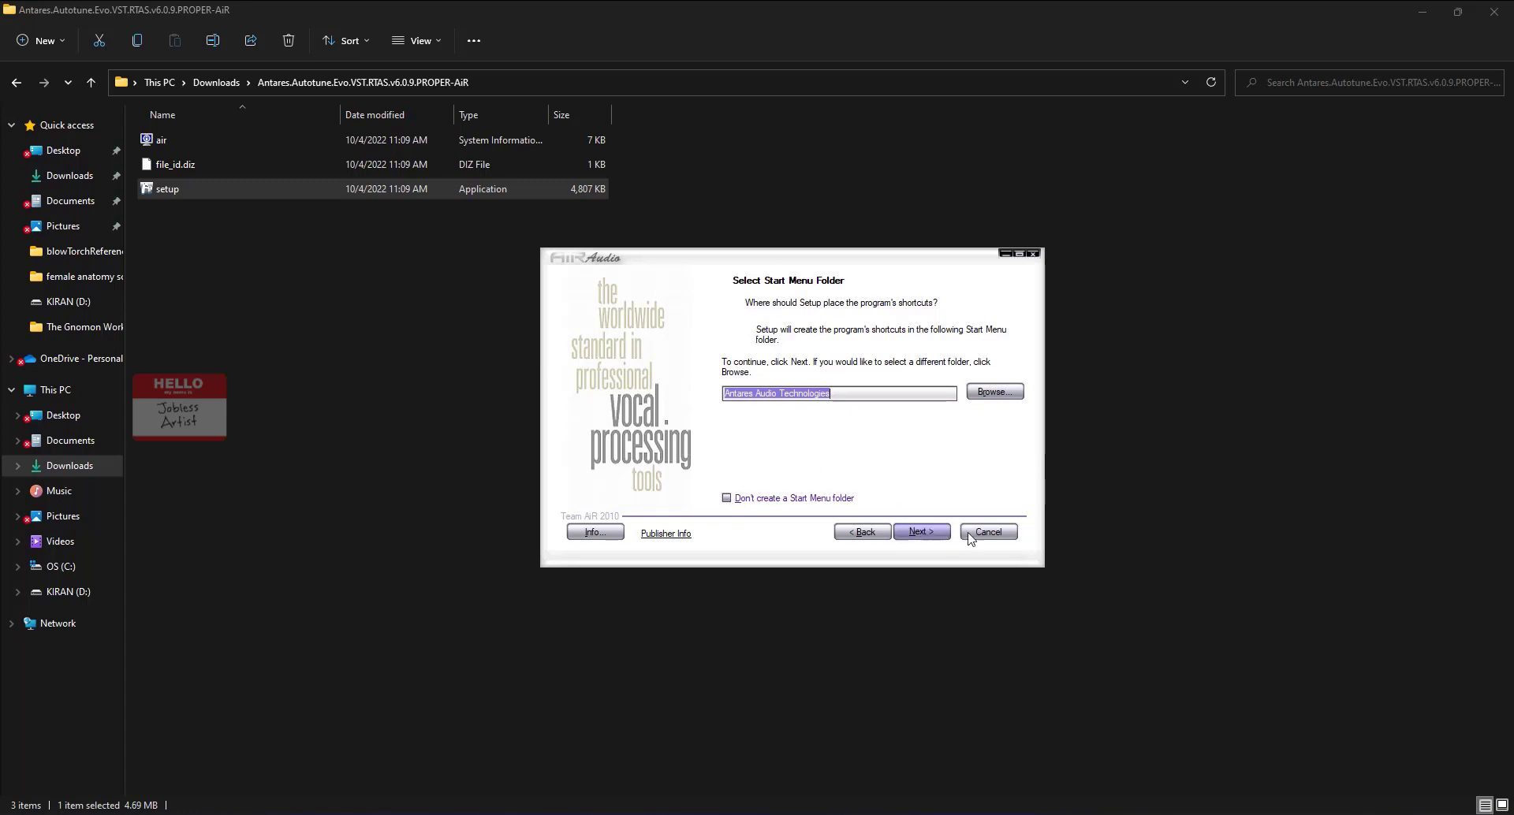
{"action": "left_click", "coordinate": [920, 532]}
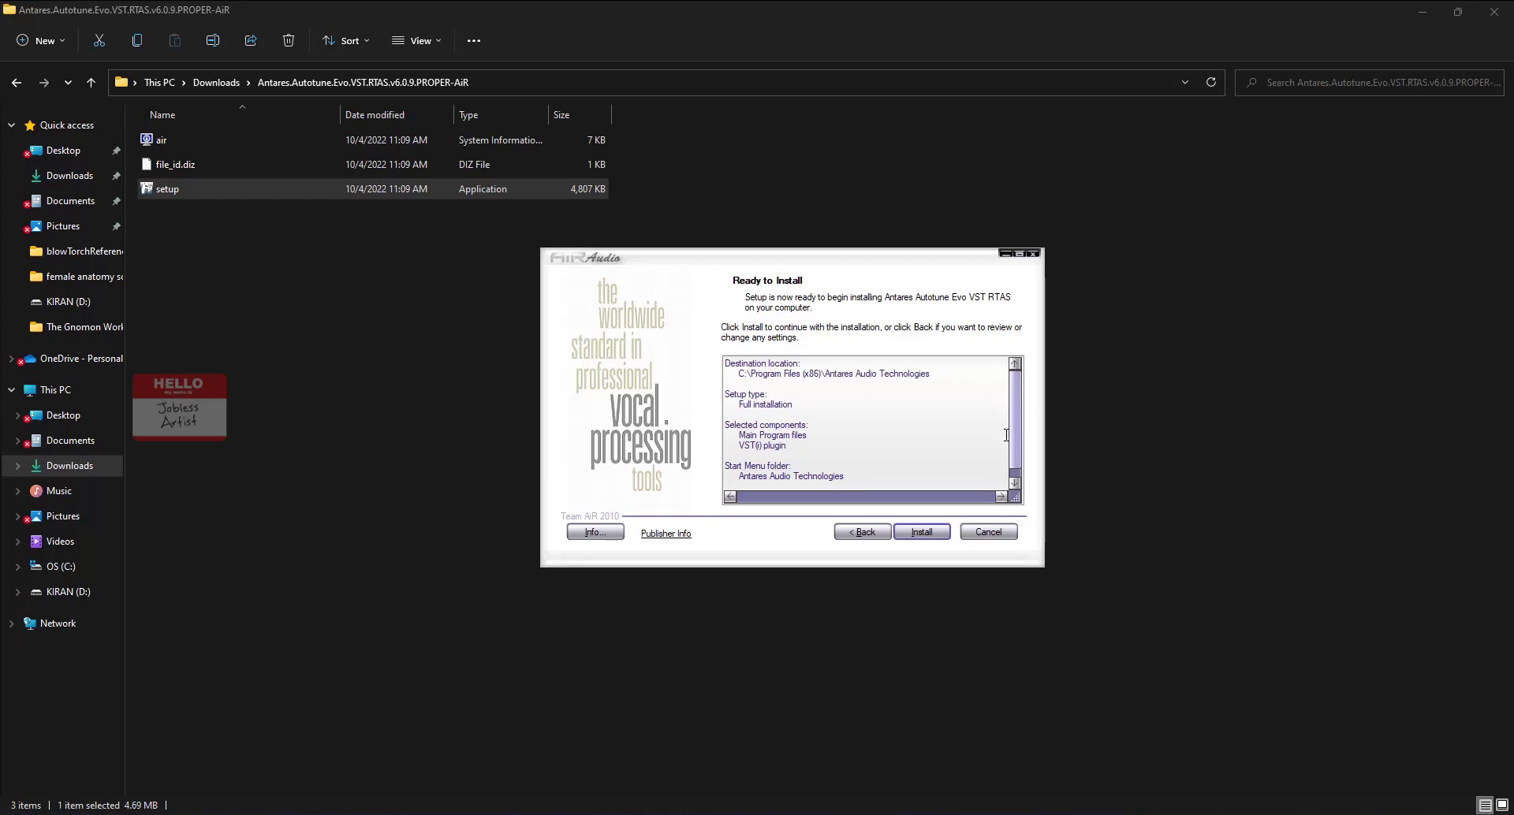
{"action": "scroll", "coordinate": [1015, 441], "scroll_direction": "down", "scroll_amount": 1}
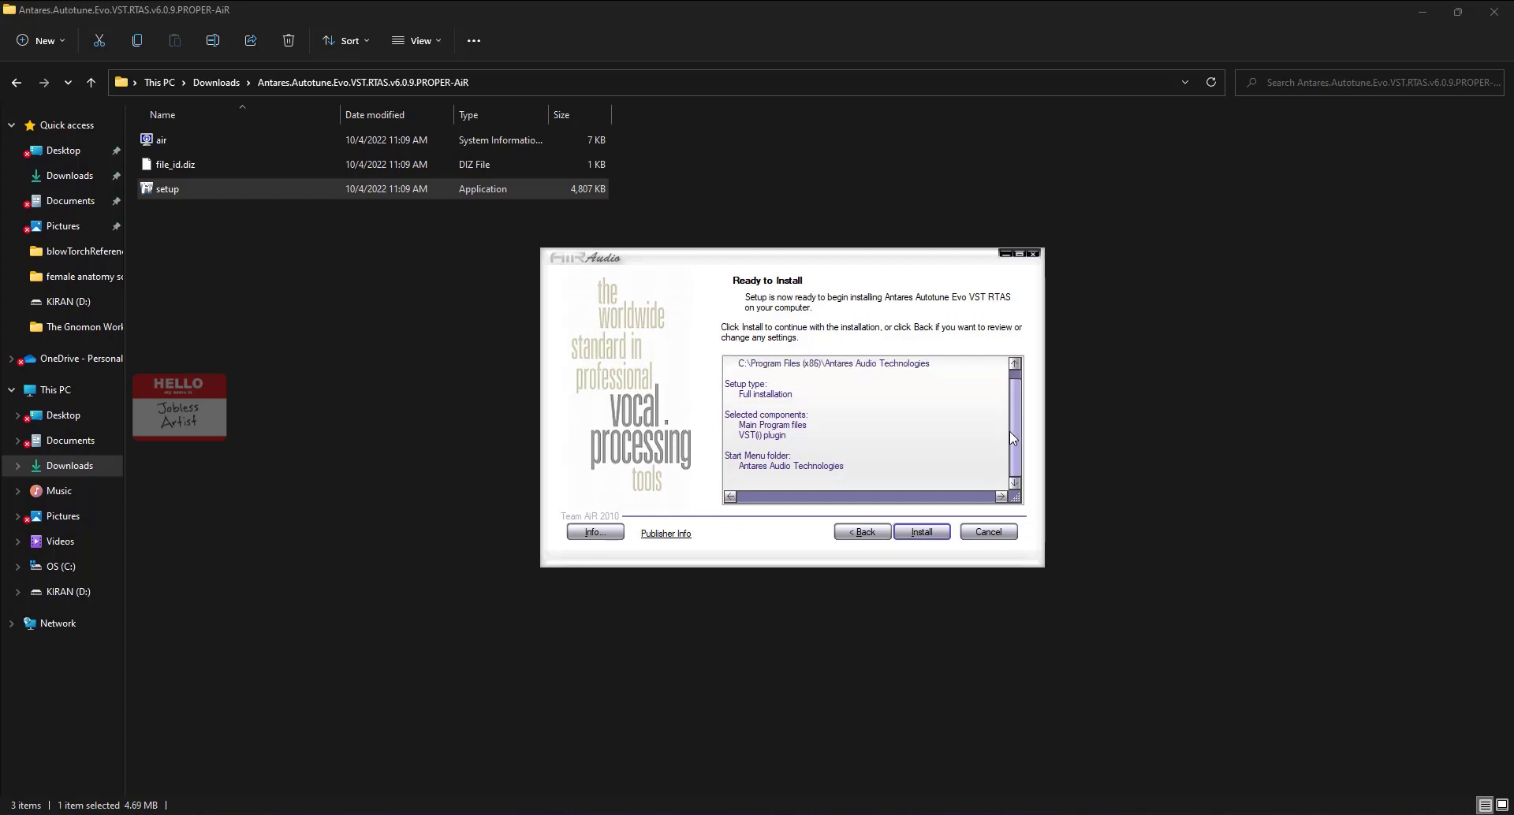
{"action": "left_click", "coordinate": [922, 532]}
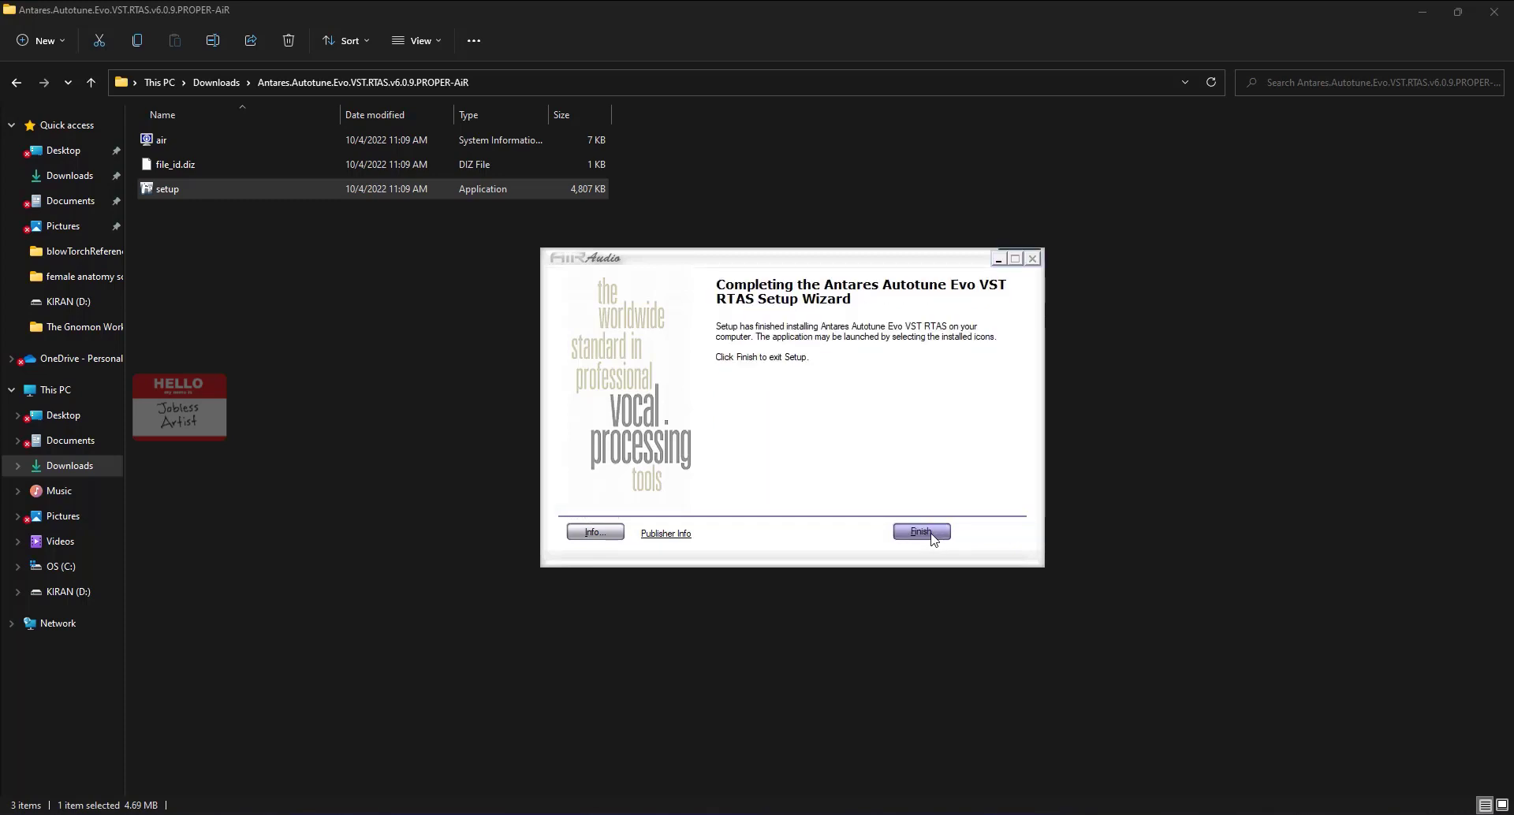
{"action": "left_click", "coordinate": [921, 532]}
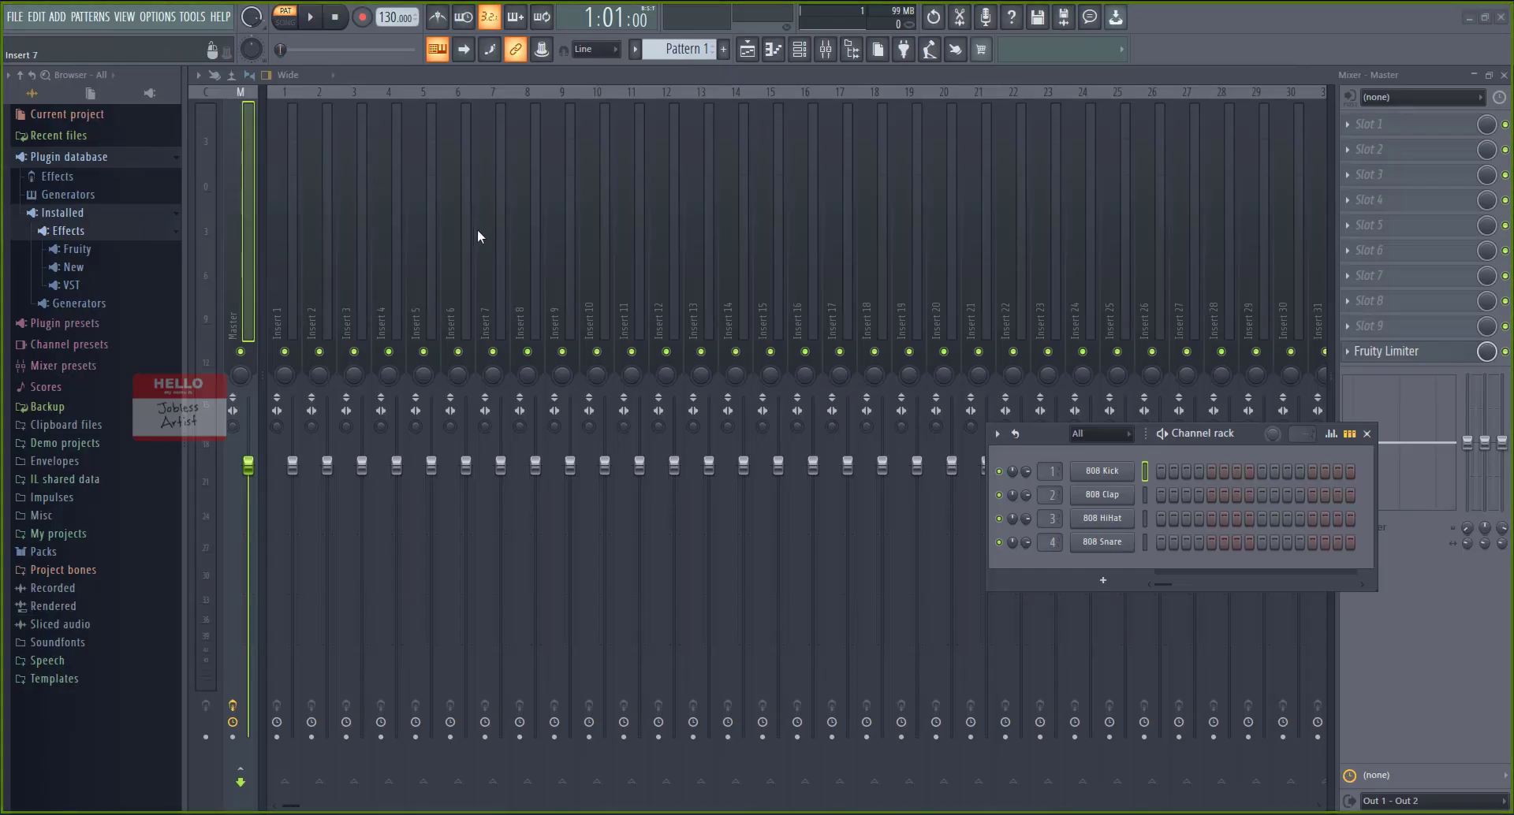
- Switch to FL Studio, open the plugin manager and look through the whole list of plugins
{"action": "left_click", "coordinate": [158, 16]}
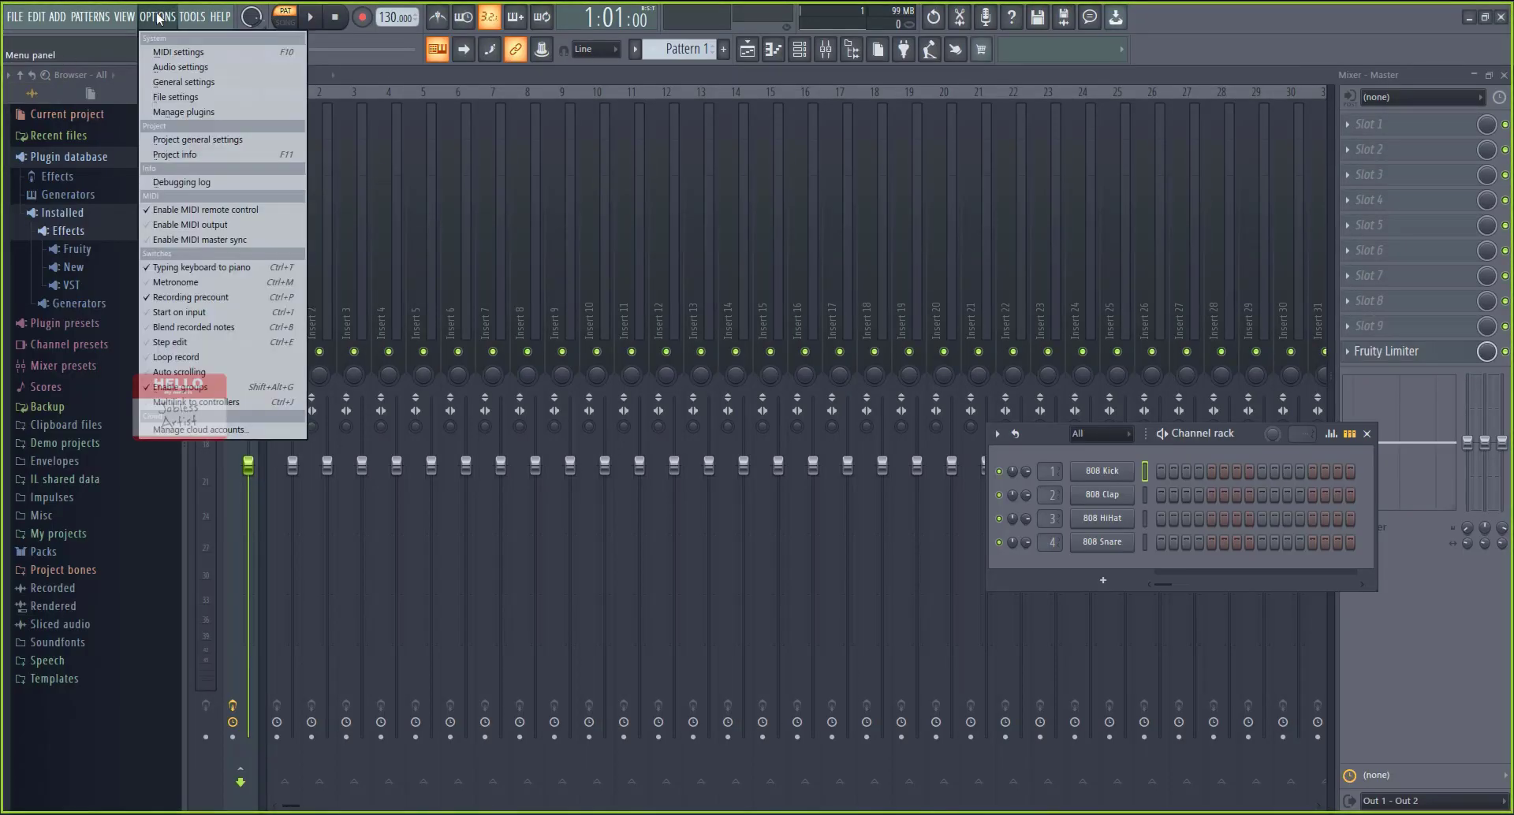
{"action": "left_click", "coordinate": [216, 115]}
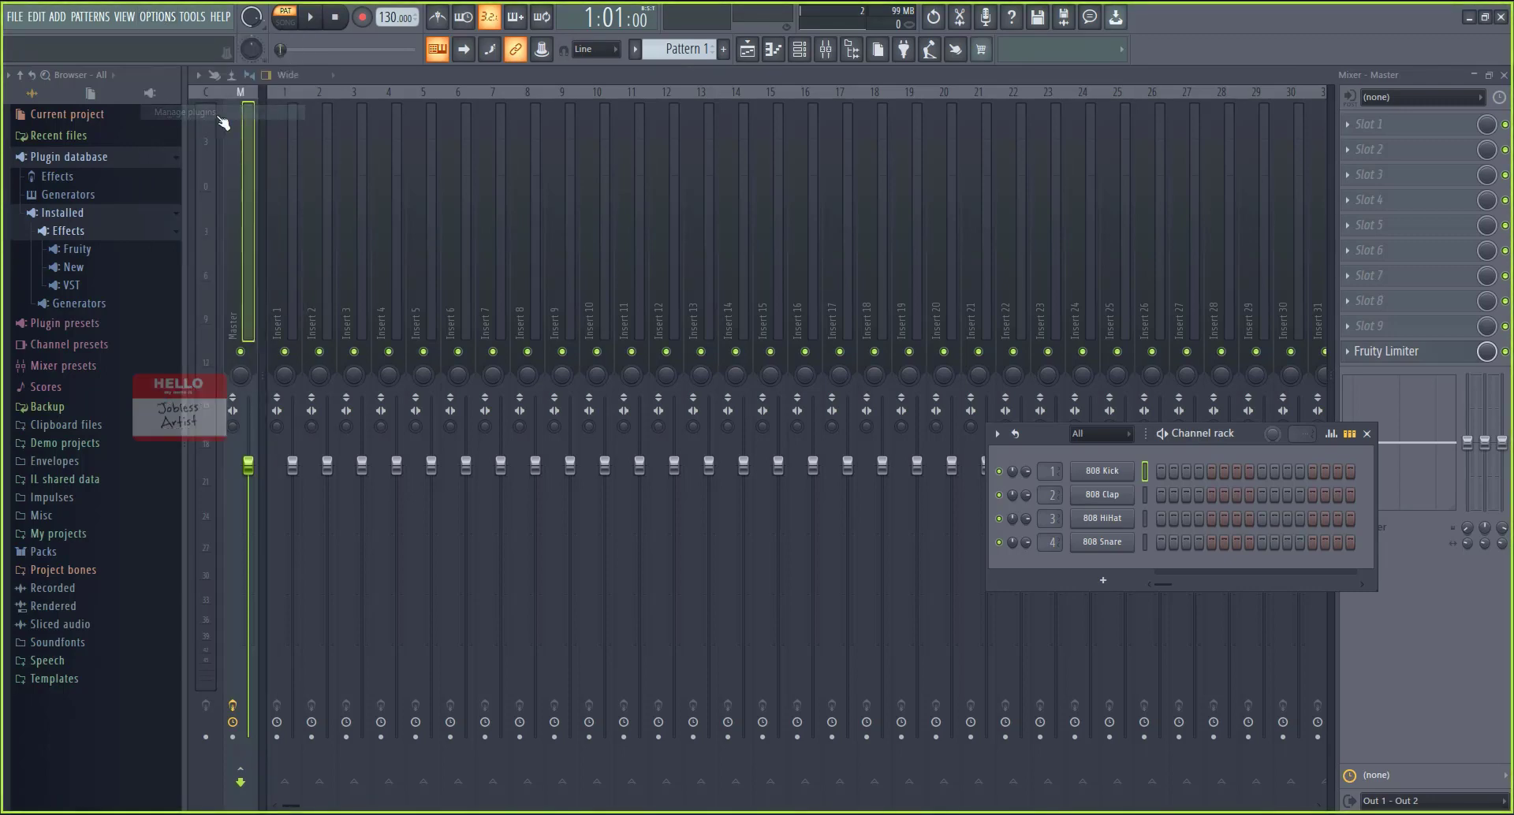
{"action": "left_click_drag", "start_coordinate": [293, 3], "coordinate": [391, 95]}
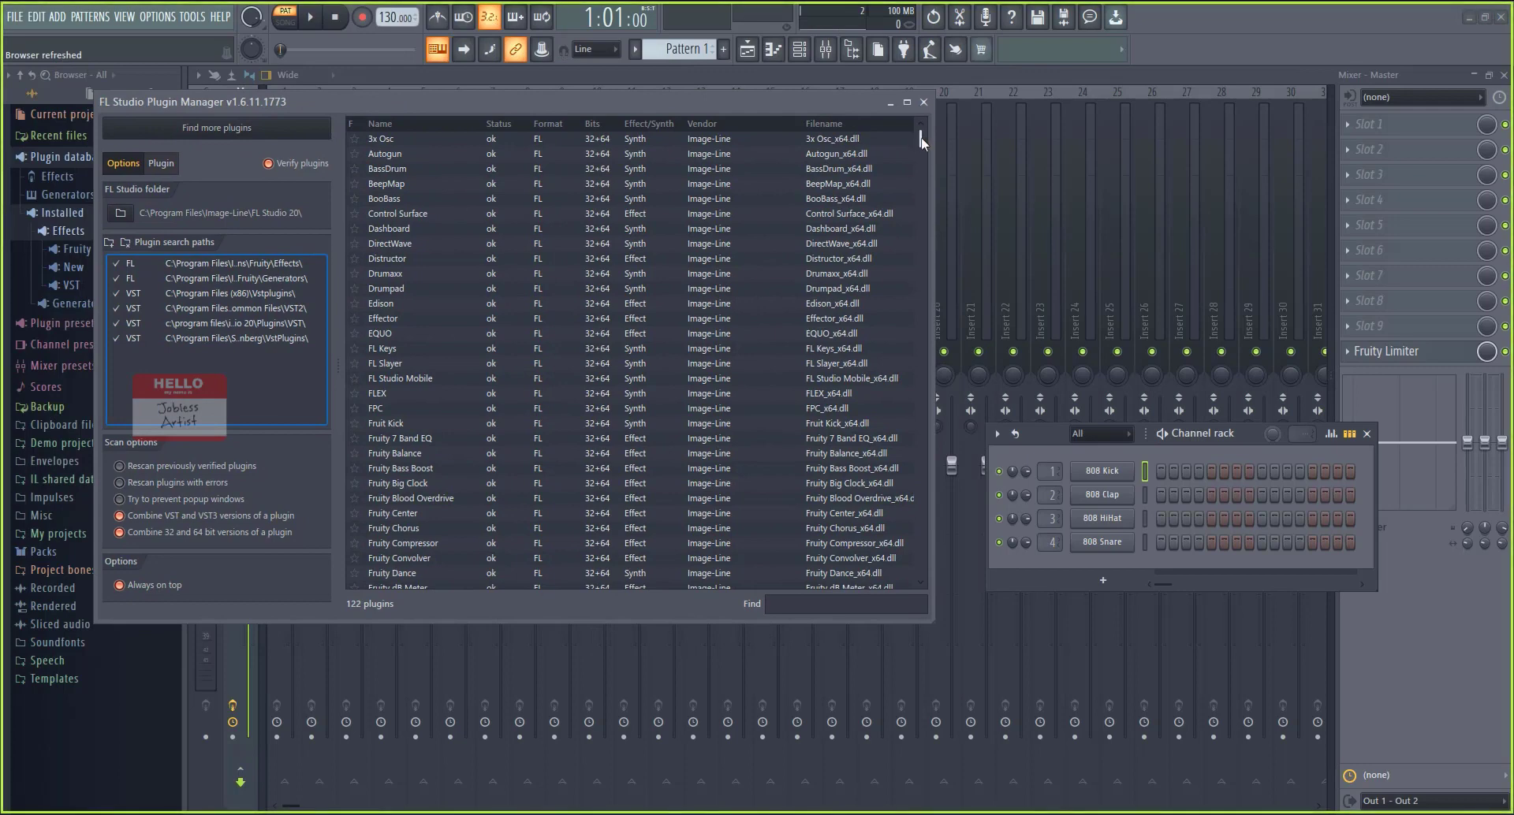
{"action": "left_click_drag", "start_coordinate": [922, 135], "coordinate": [922, 172]}
{"action": "left_click_drag", "start_coordinate": [924, 286], "coordinate": [920, 569]}
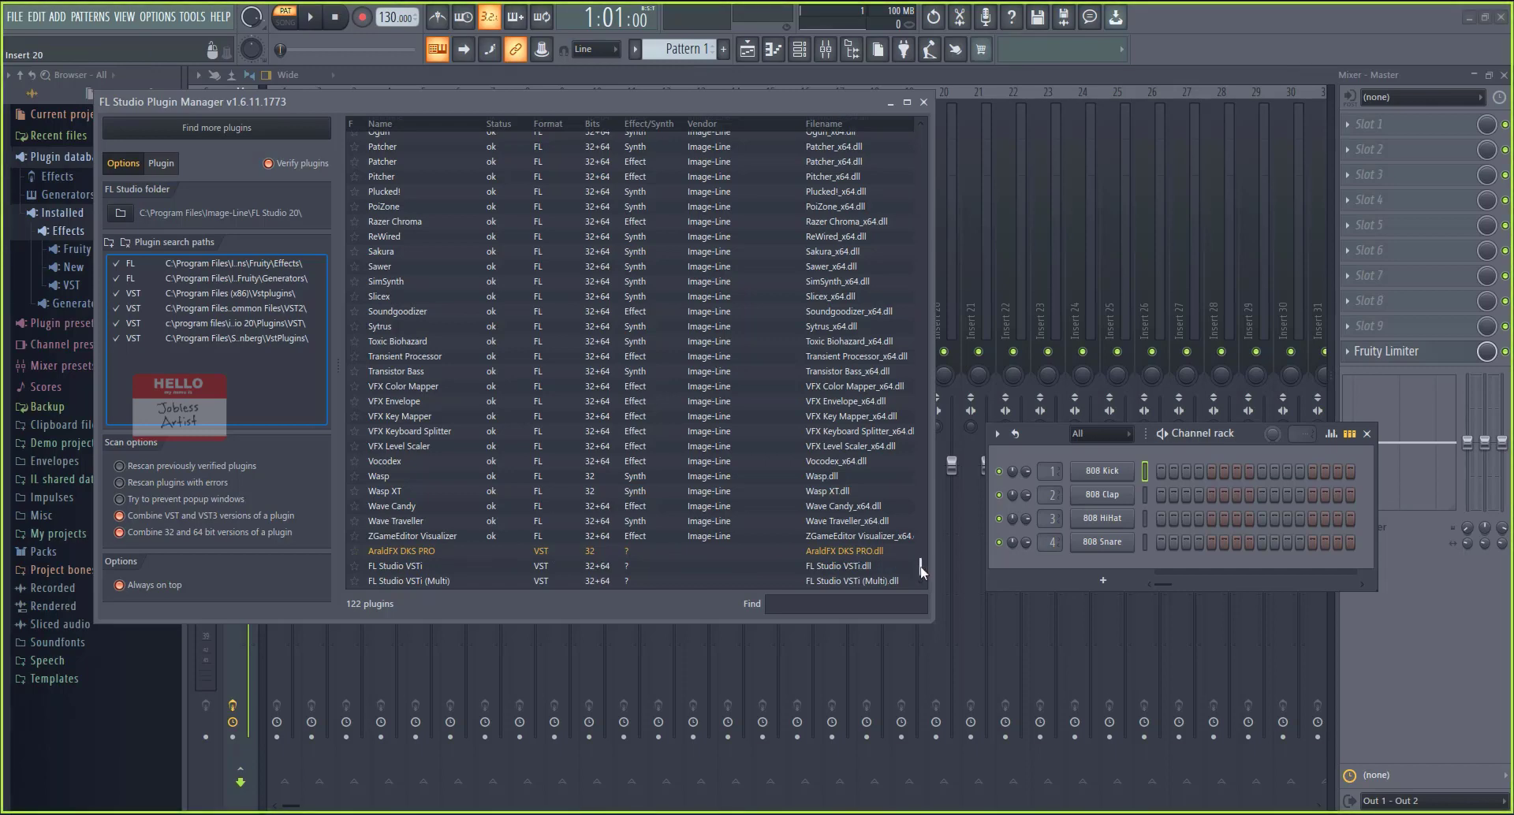
{"action": "left_click_drag", "start_coordinate": [922, 567], "coordinate": [926, 122]}
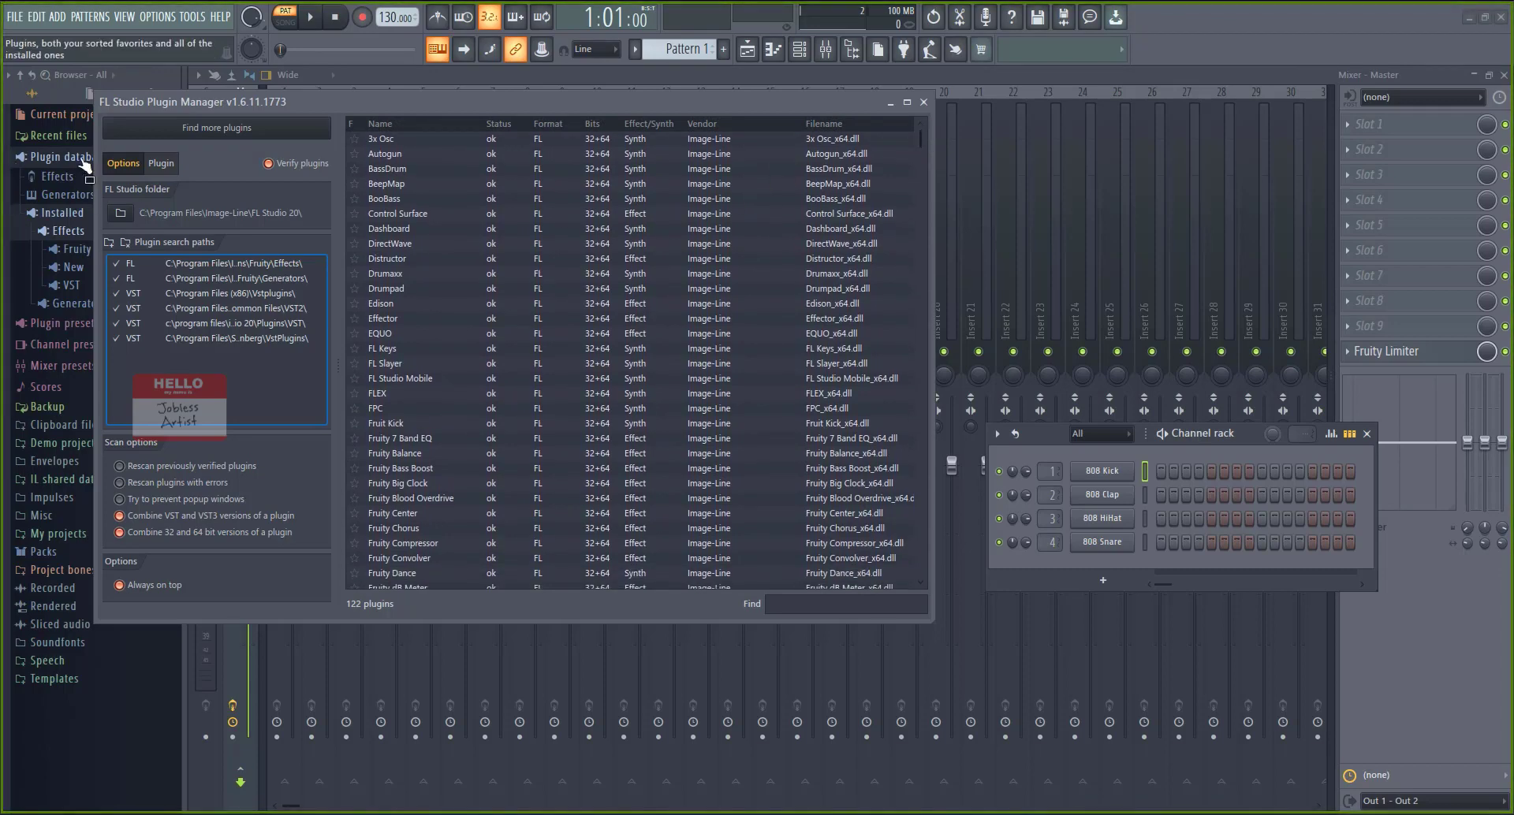
- Scan for more plugins, check the end of the list for the Auto-Tune Evo VST, and close the plugin manager
{"action": "left_click", "coordinate": [216, 132]}
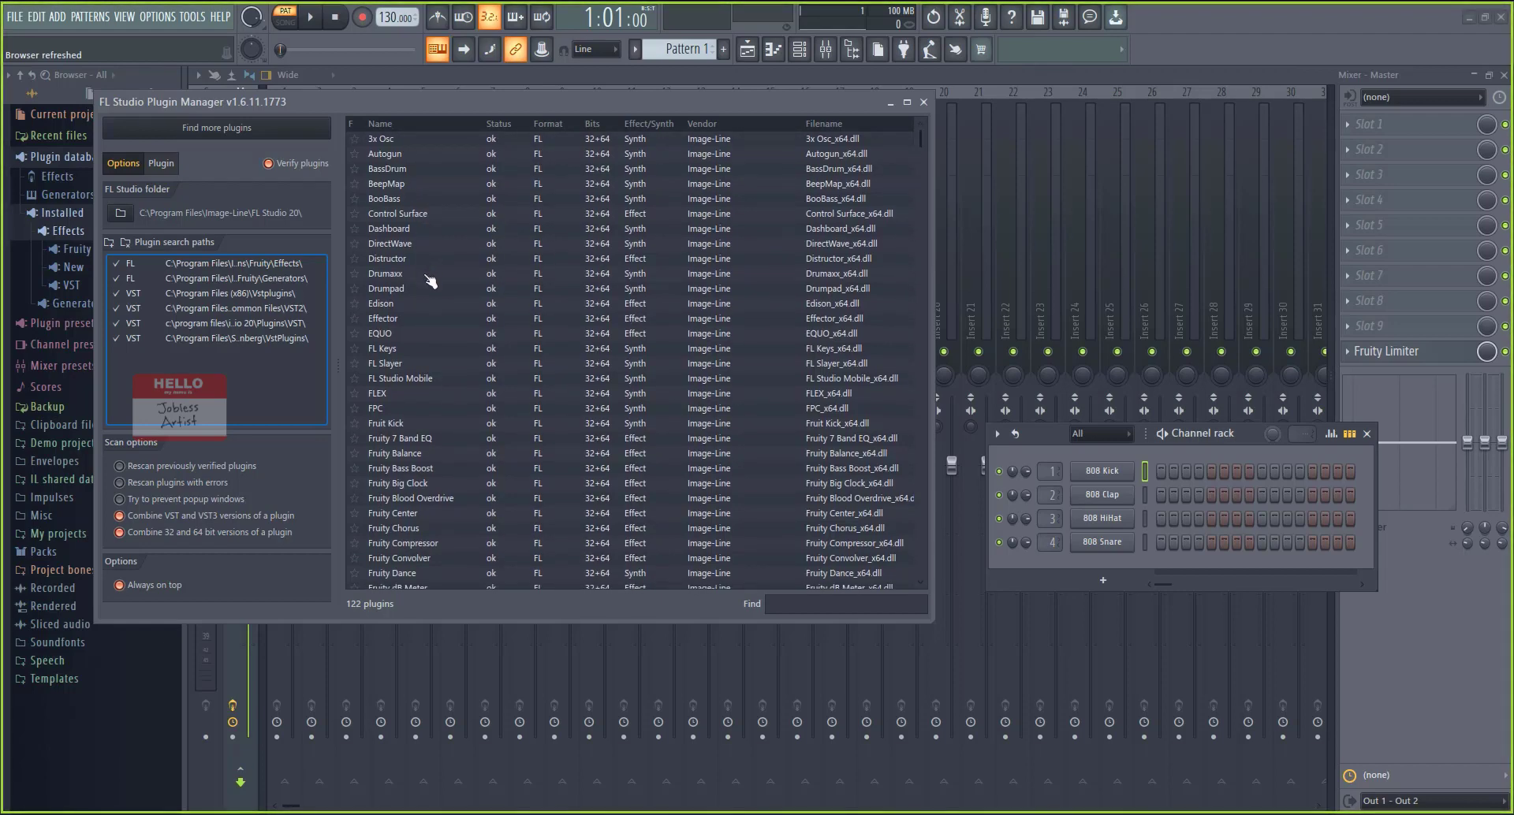
{"action": "scroll", "coordinate": [429, 282], "scroll_direction": "down", "scroll_amount": 20}
{"action": "scroll", "coordinate": [430, 282], "scroll_direction": "down", "scroll_amount": 2}
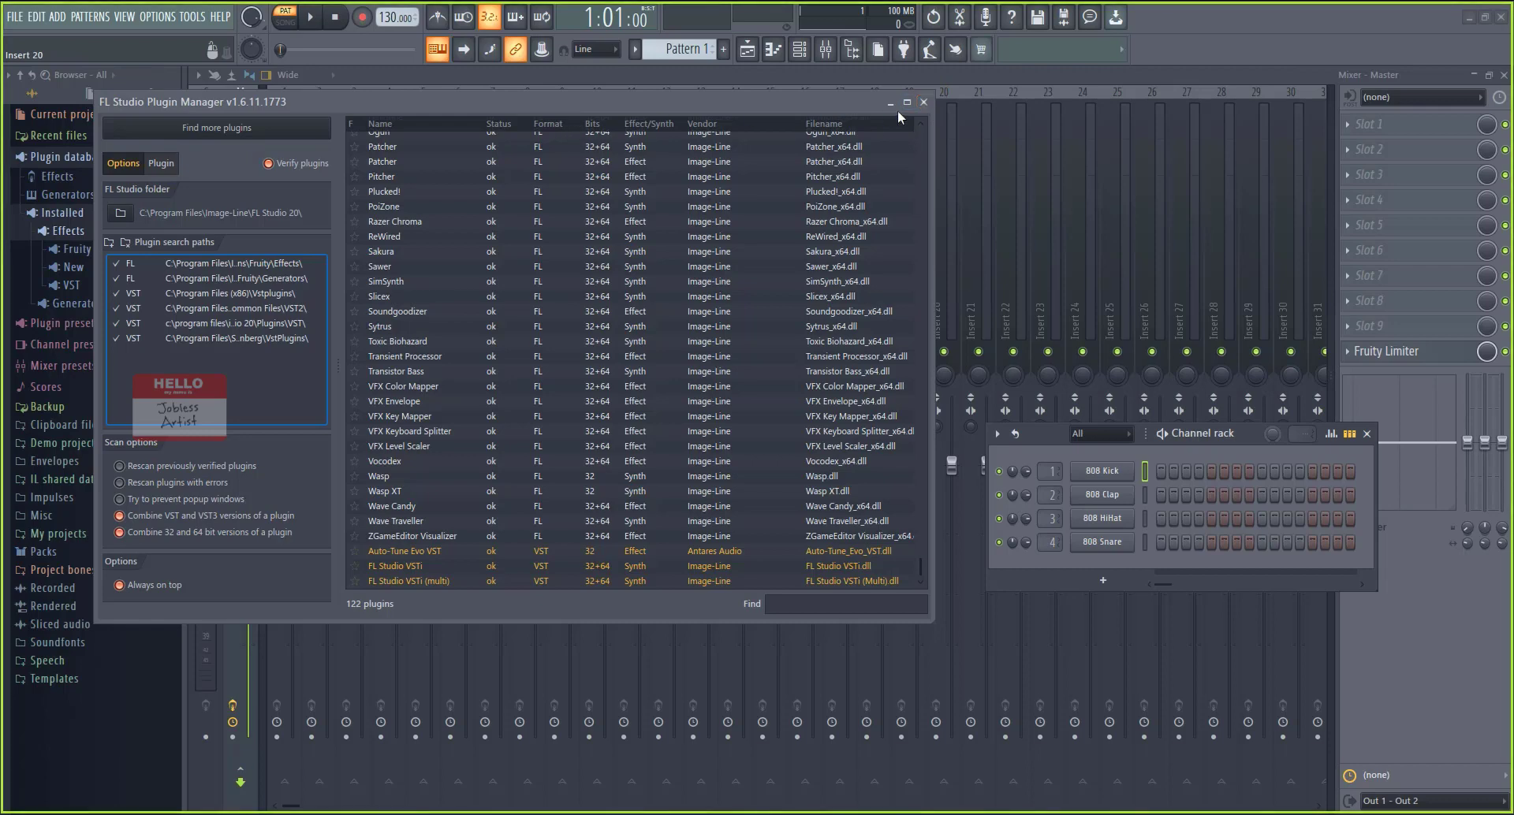
{"action": "left_click", "coordinate": [924, 103]}
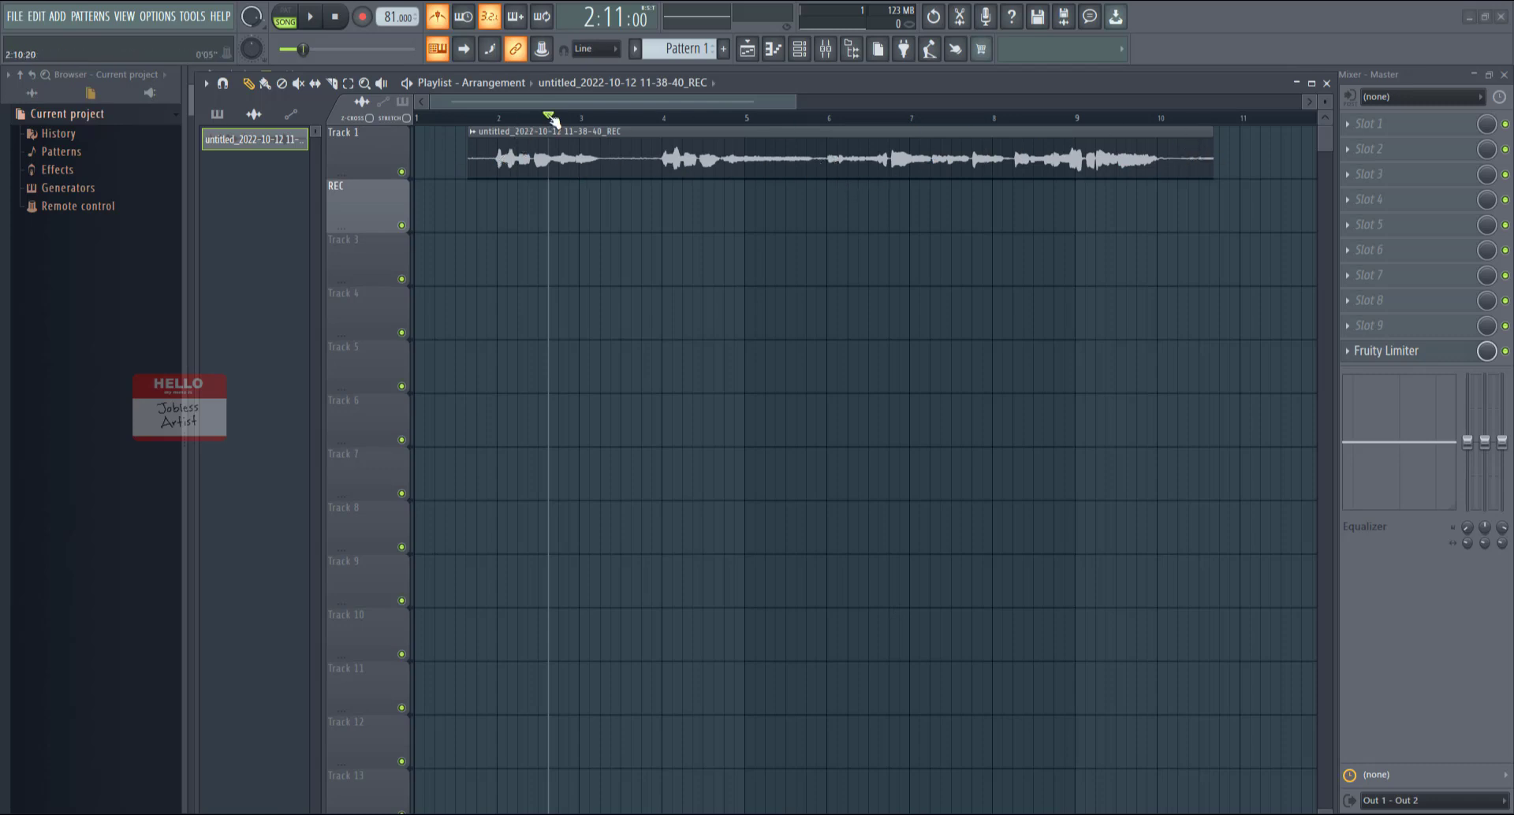
- Play the recorded vocal clip from its start, and move the playhead to 10:09:00 near the clip's end
{"action": "left_click_drag", "start_coordinate": [552, 119], "coordinate": [477, 118]}
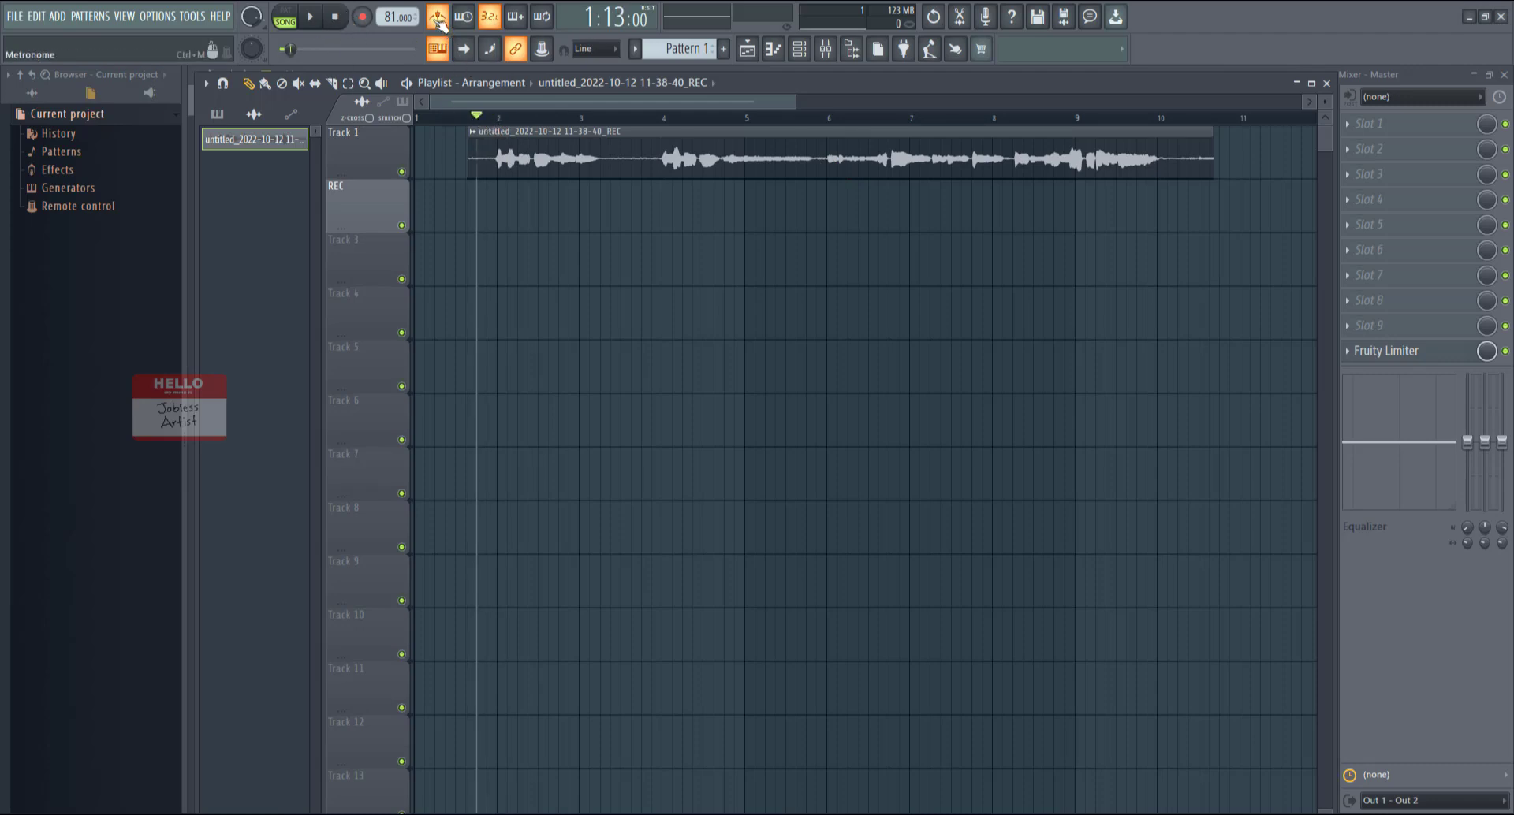
{"action": "left_click", "coordinate": [312, 21]}
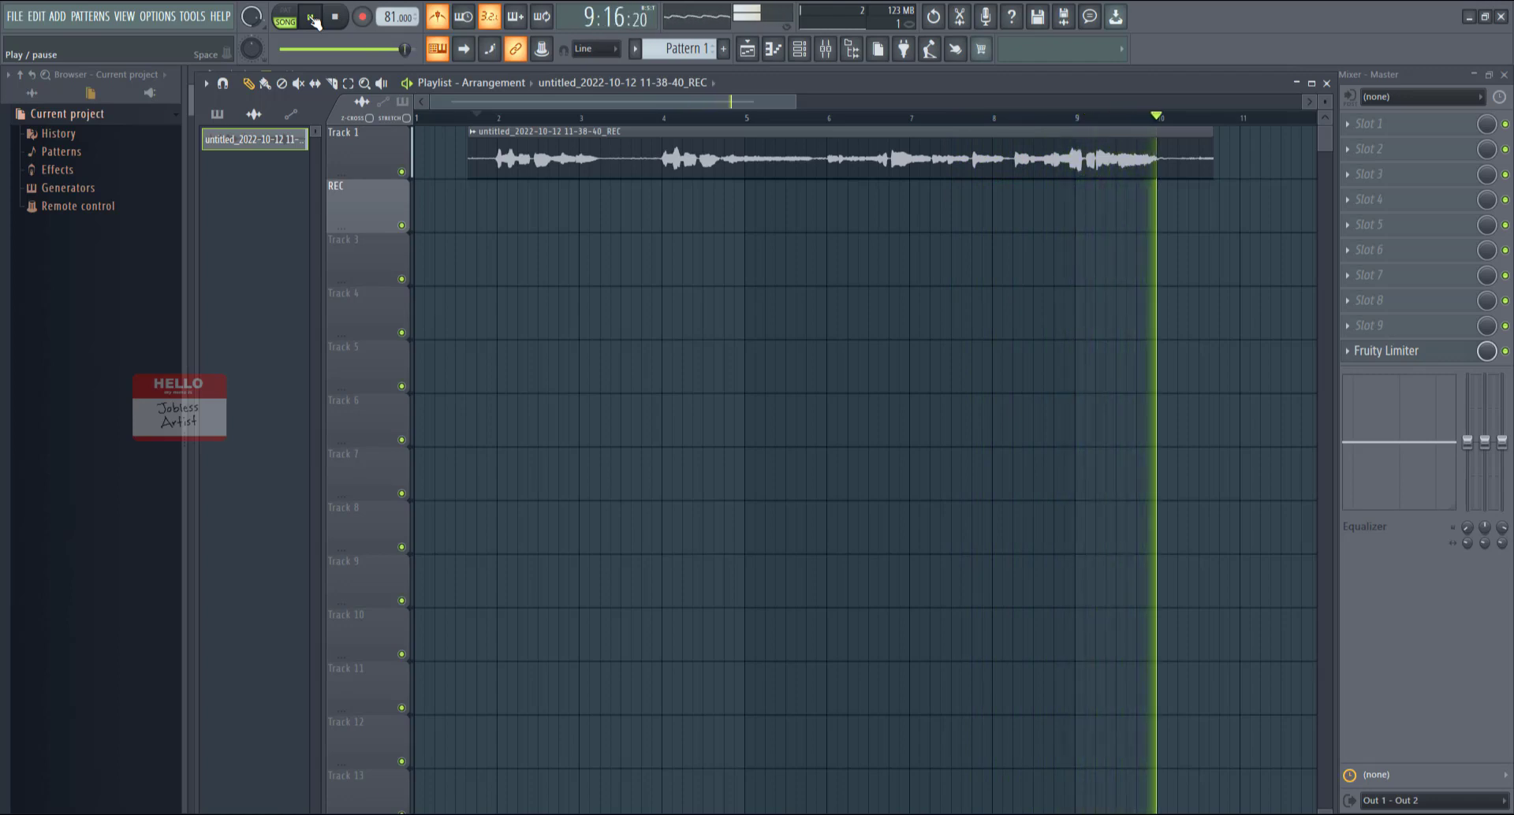
{"action": "left_click", "coordinate": [313, 19]}
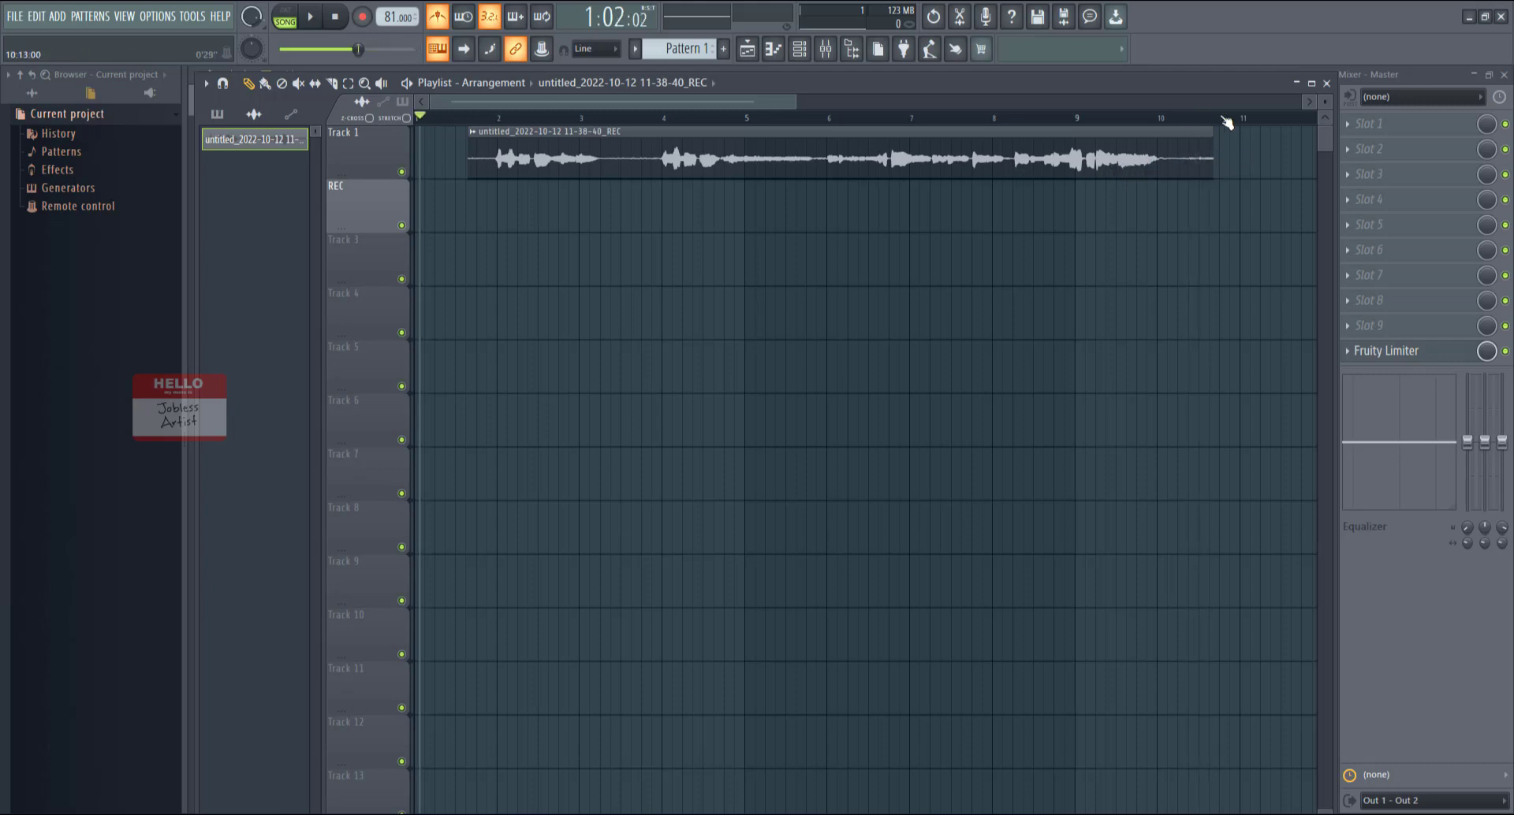
{"action": "left_click", "coordinate": [1020, 118]}
{"action": "left_click_drag", "start_coordinate": [1019, 119], "coordinate": [1199, 119]}
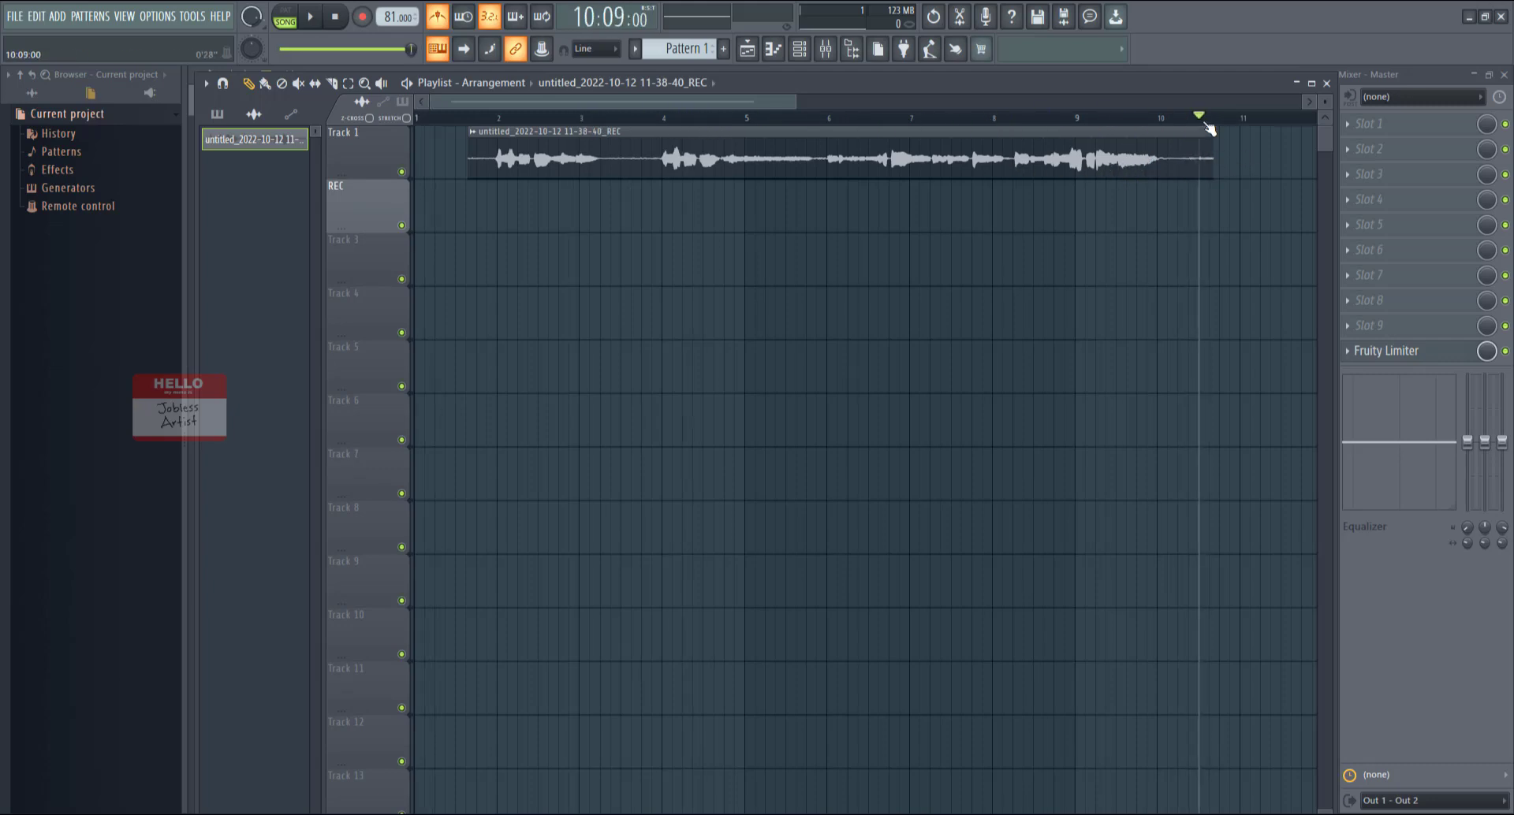
- Enlarge the playlist tracks and open the Track 1 vocal clip's sample for editing in Edison
{"action": "scroll", "coordinate": [833, 159], "scroll_direction": "up", "scroll_amount": 1}
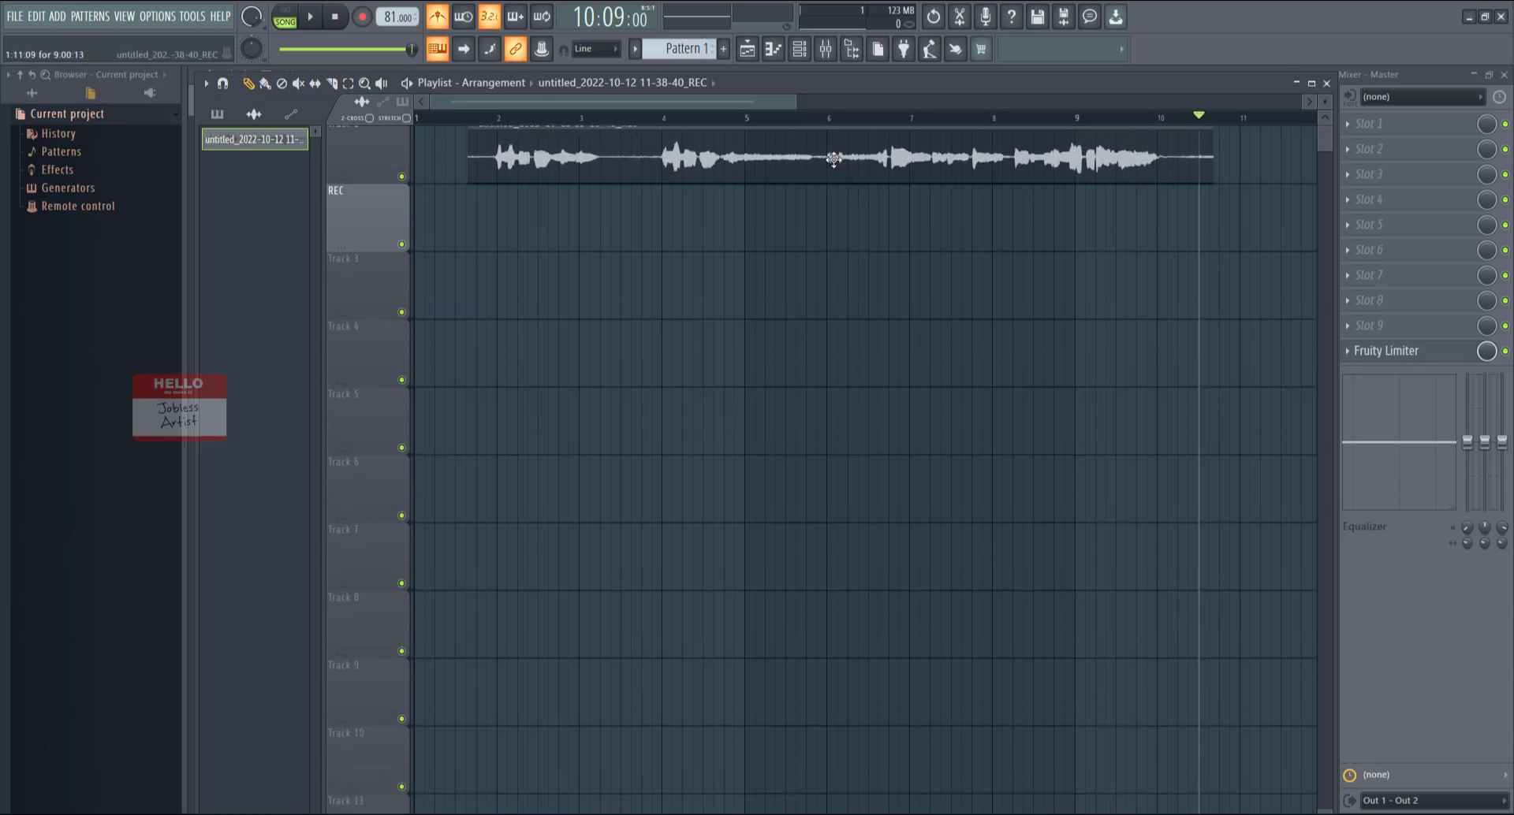
{"action": "scroll", "coordinate": [659, 147], "scroll_direction": "up", "scroll_amount": 4}
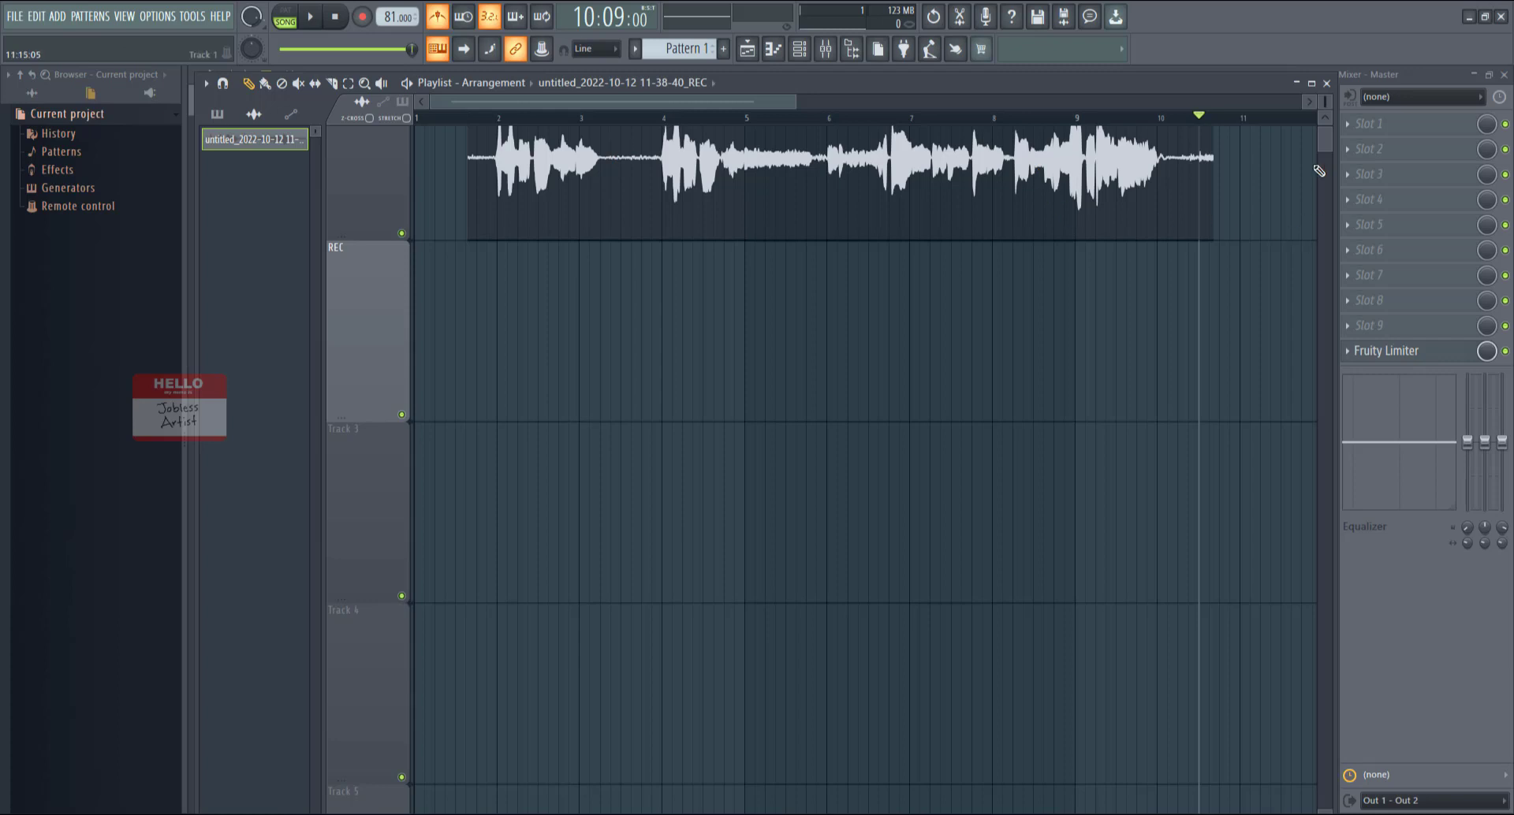
{"action": "scroll", "coordinate": [1017, 157], "scroll_direction": "up", "scroll_amount": 2}
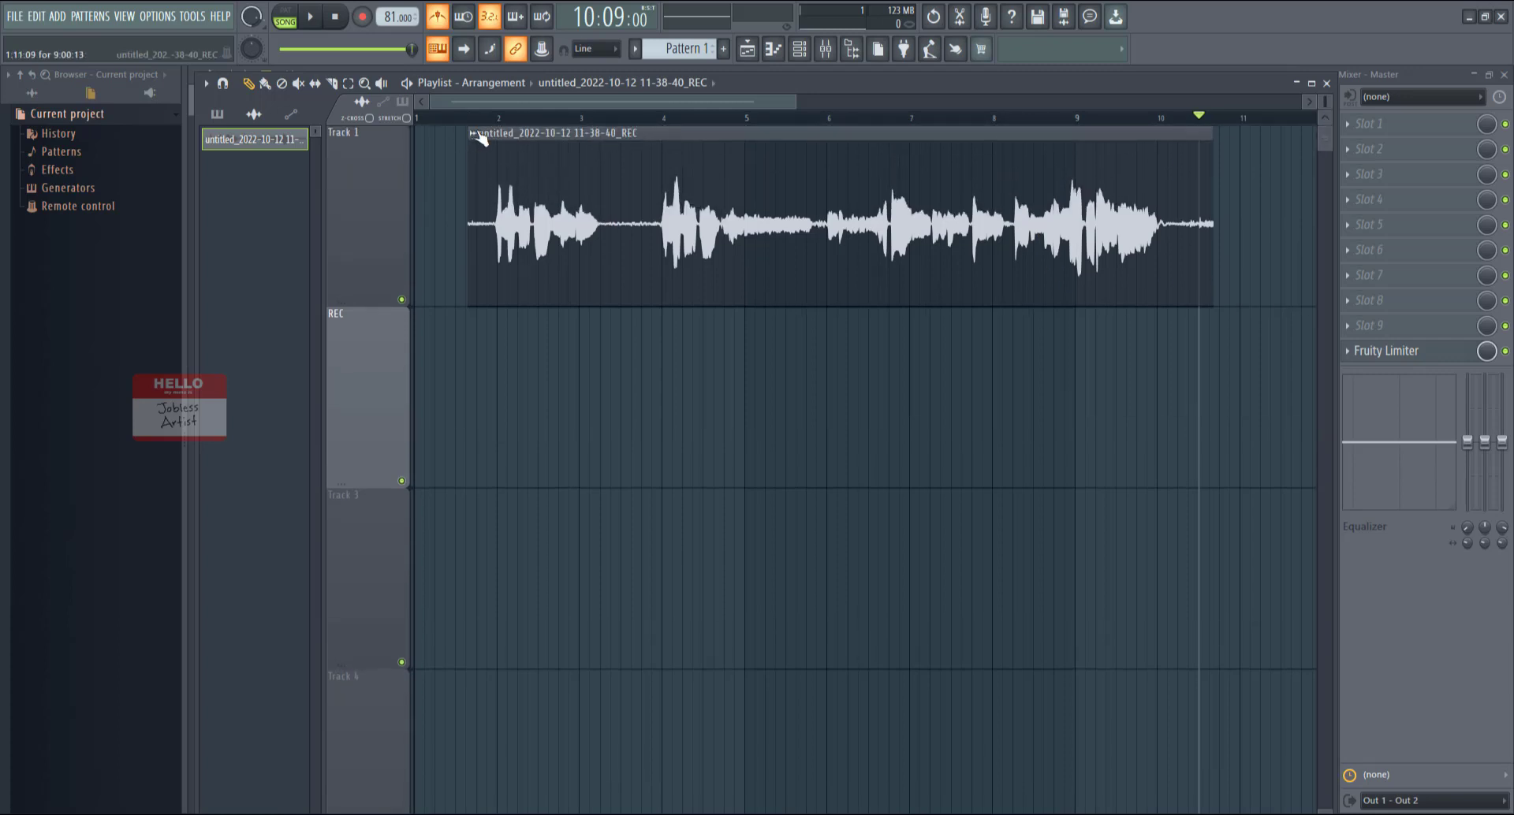
{"action": "left_click", "coordinate": [475, 132]}
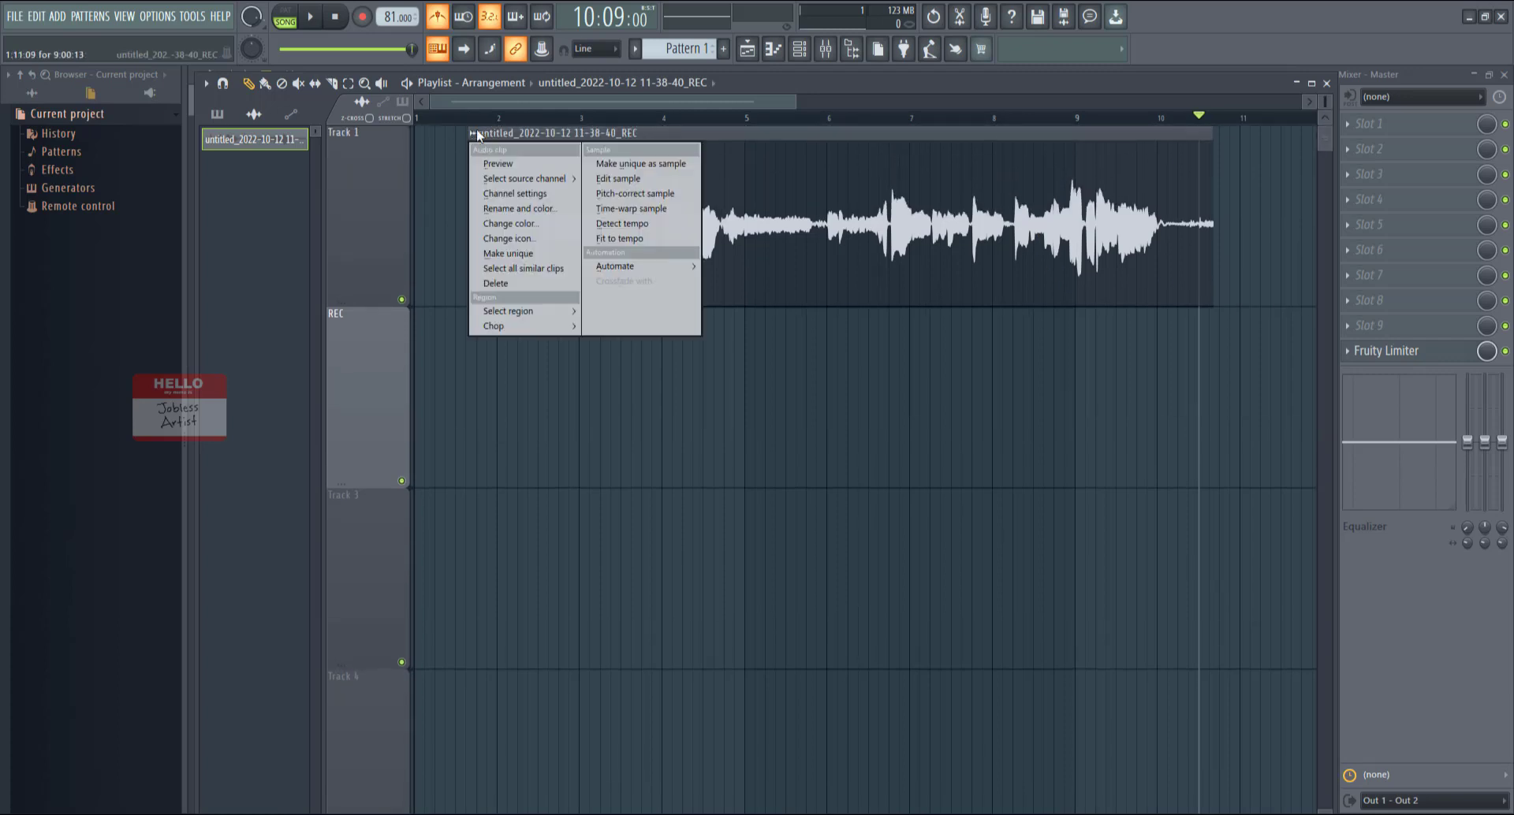
{"action": "left_click", "coordinate": [654, 179]}
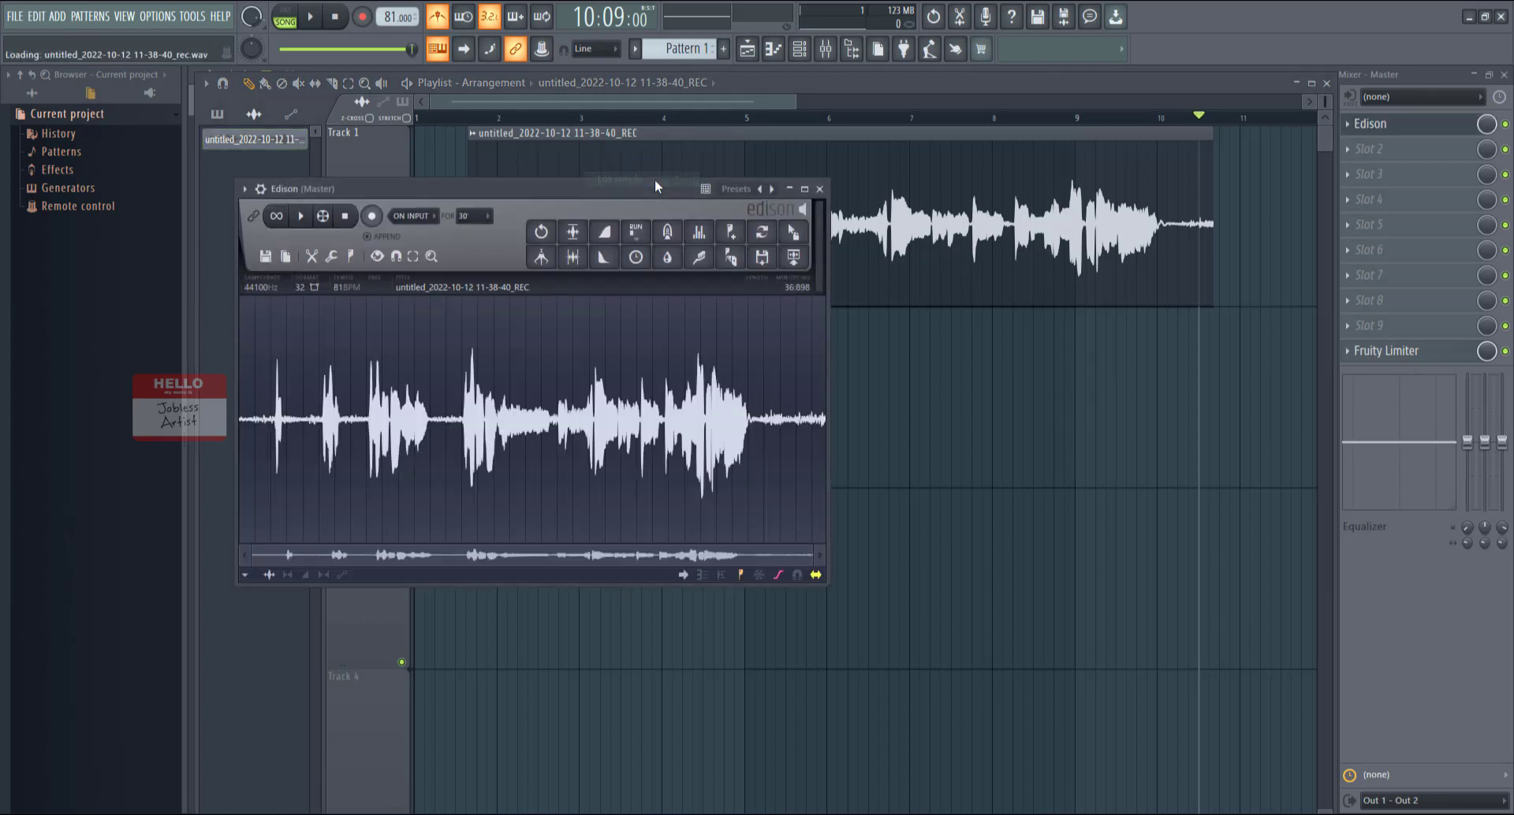
{"action": "left_click_drag", "start_coordinate": [533, 185], "coordinate": [690, 185]}
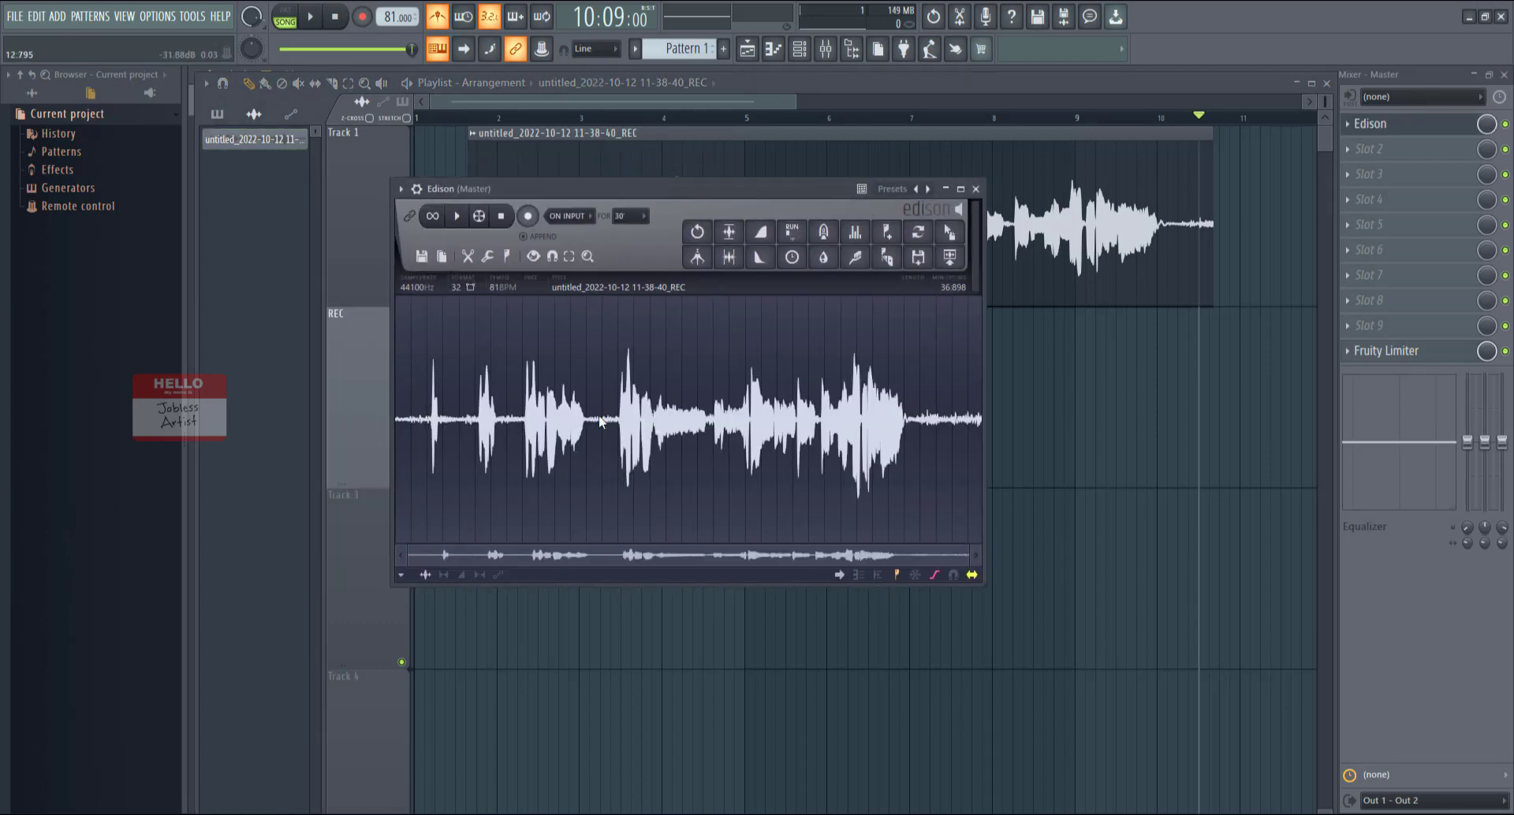
- Select the quiet gap from about 12 to 13.9 seconds between the vocal phrases and acquire it as the noise profile
{"action": "scroll", "coordinate": [598, 414], "scroll_direction": "up", "scroll_amount": 5}
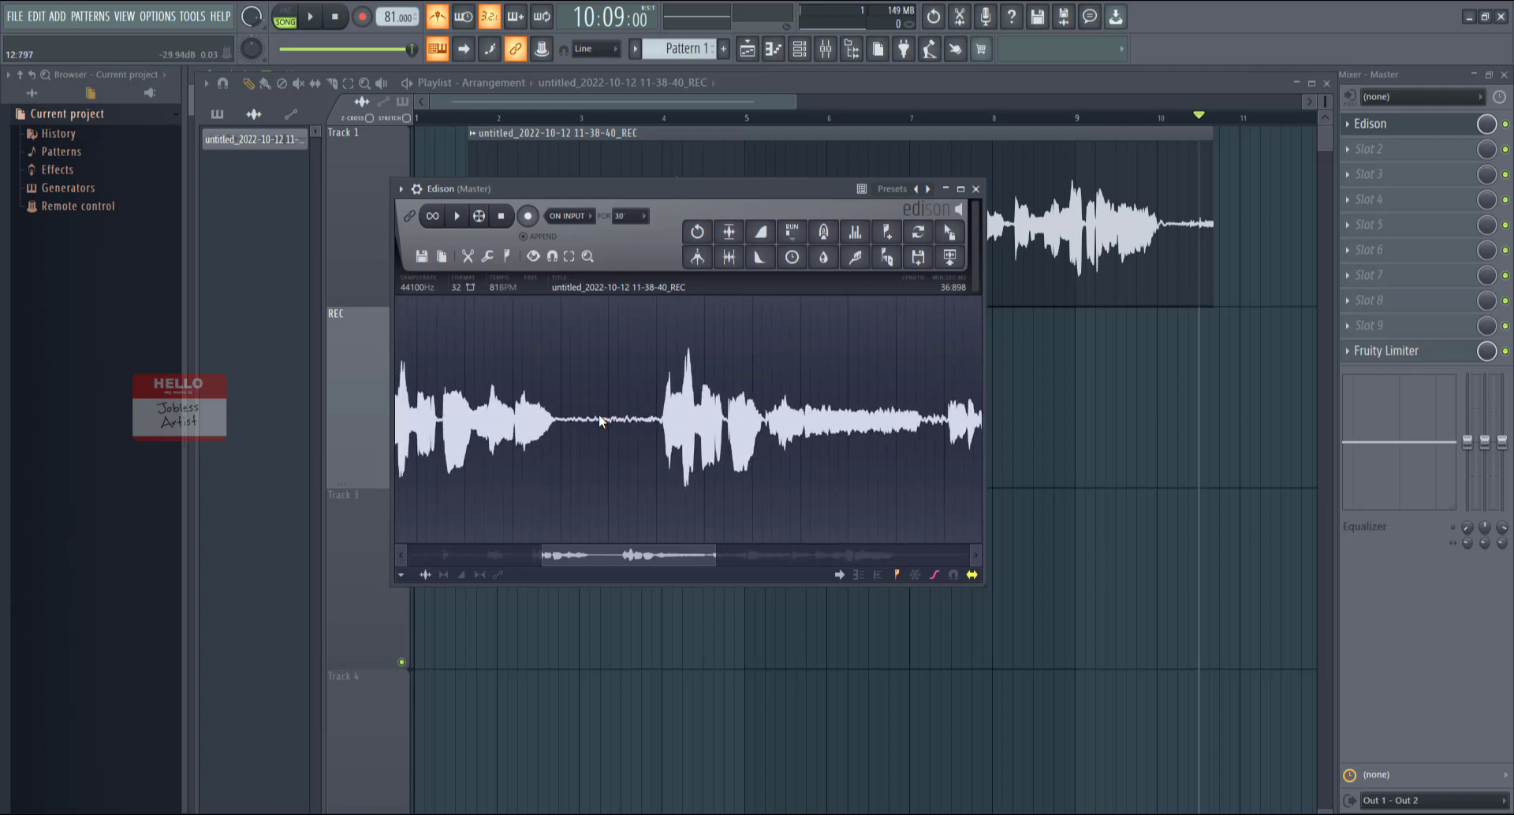
{"action": "scroll", "coordinate": [599, 414], "scroll_direction": "up", "scroll_amount": 3}
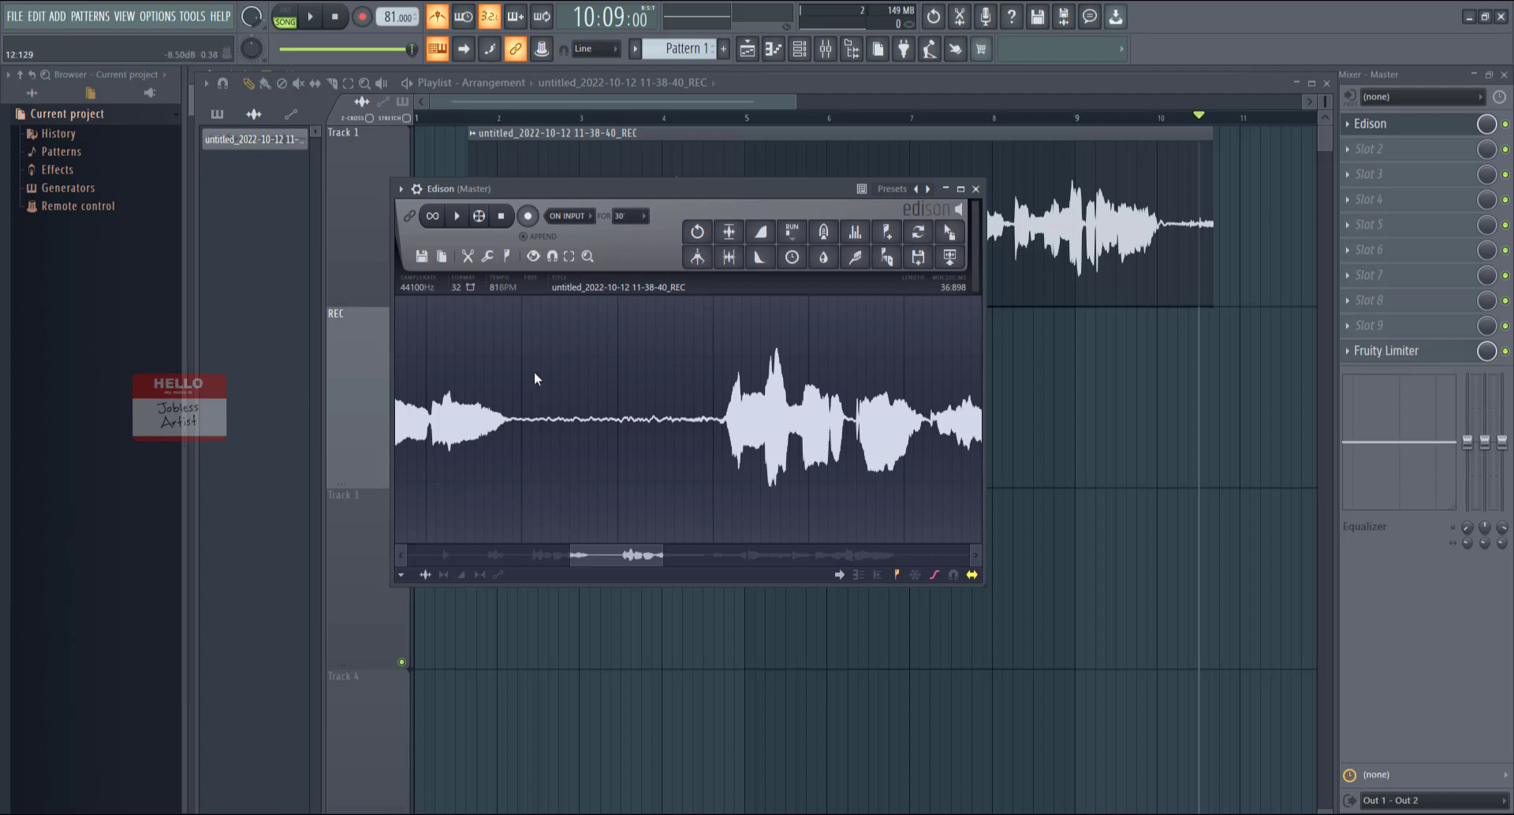
{"action": "left_click_drag", "start_coordinate": [522, 376], "coordinate": [652, 377]}
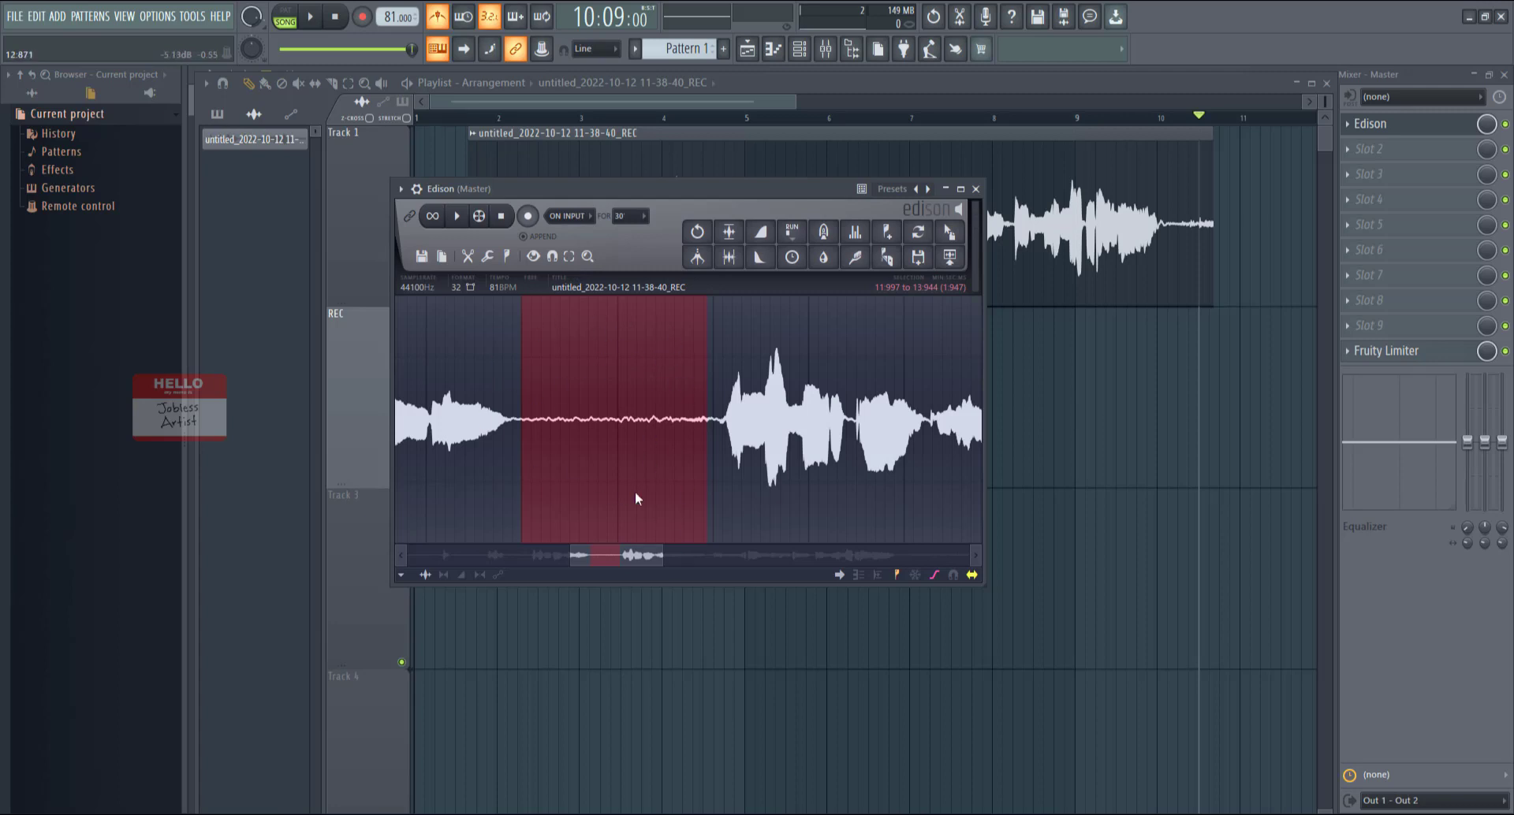
{"action": "left_click", "coordinate": [857, 259]}
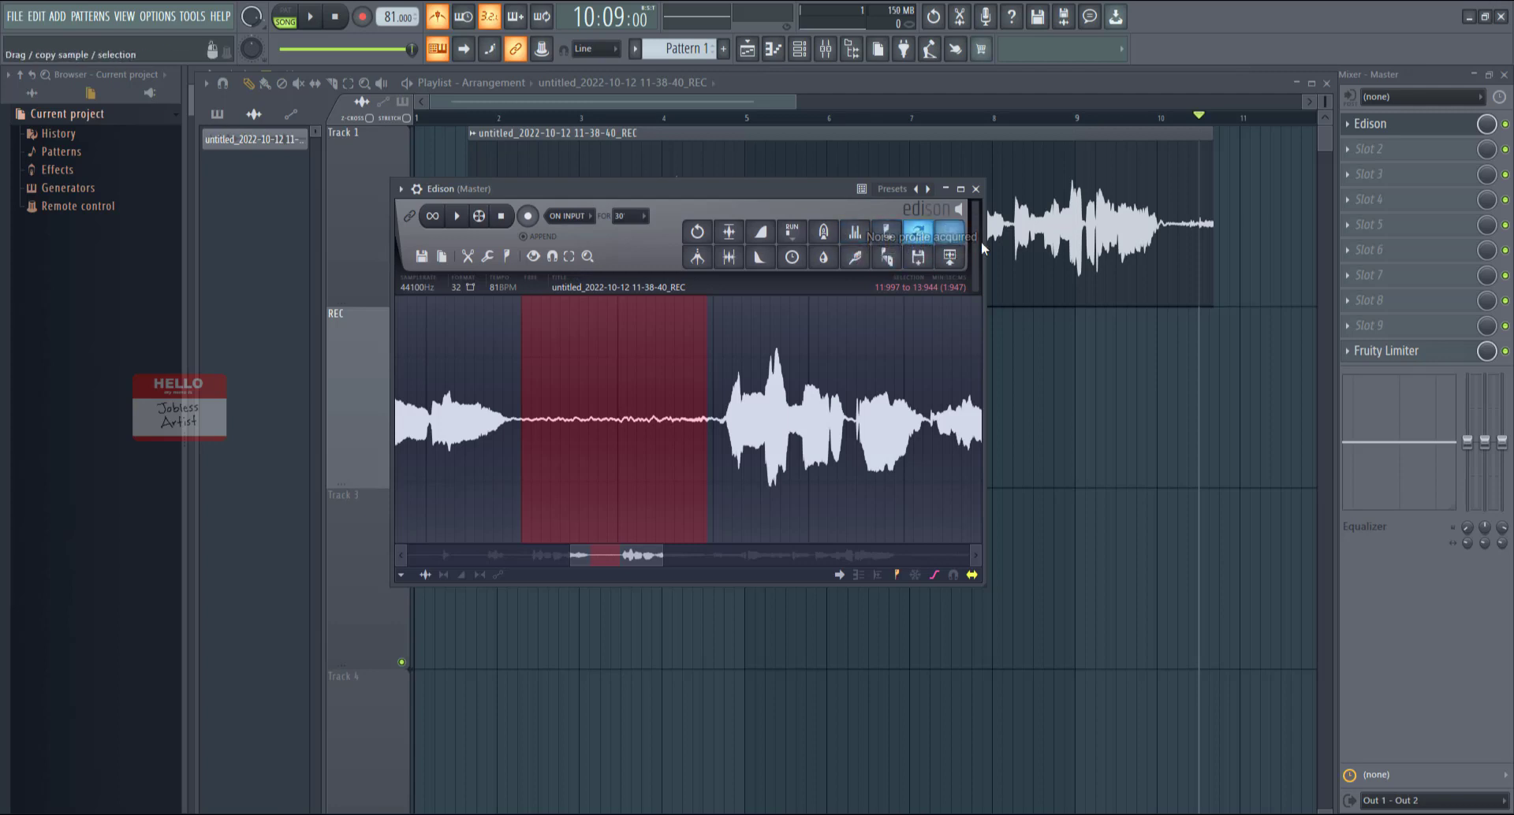
- Select the entire vocal sample in Edison and denoise it using the acquired noise profile
{"action": "scroll", "coordinate": [670, 415], "scroll_direction": "down", "scroll_amount": 5}
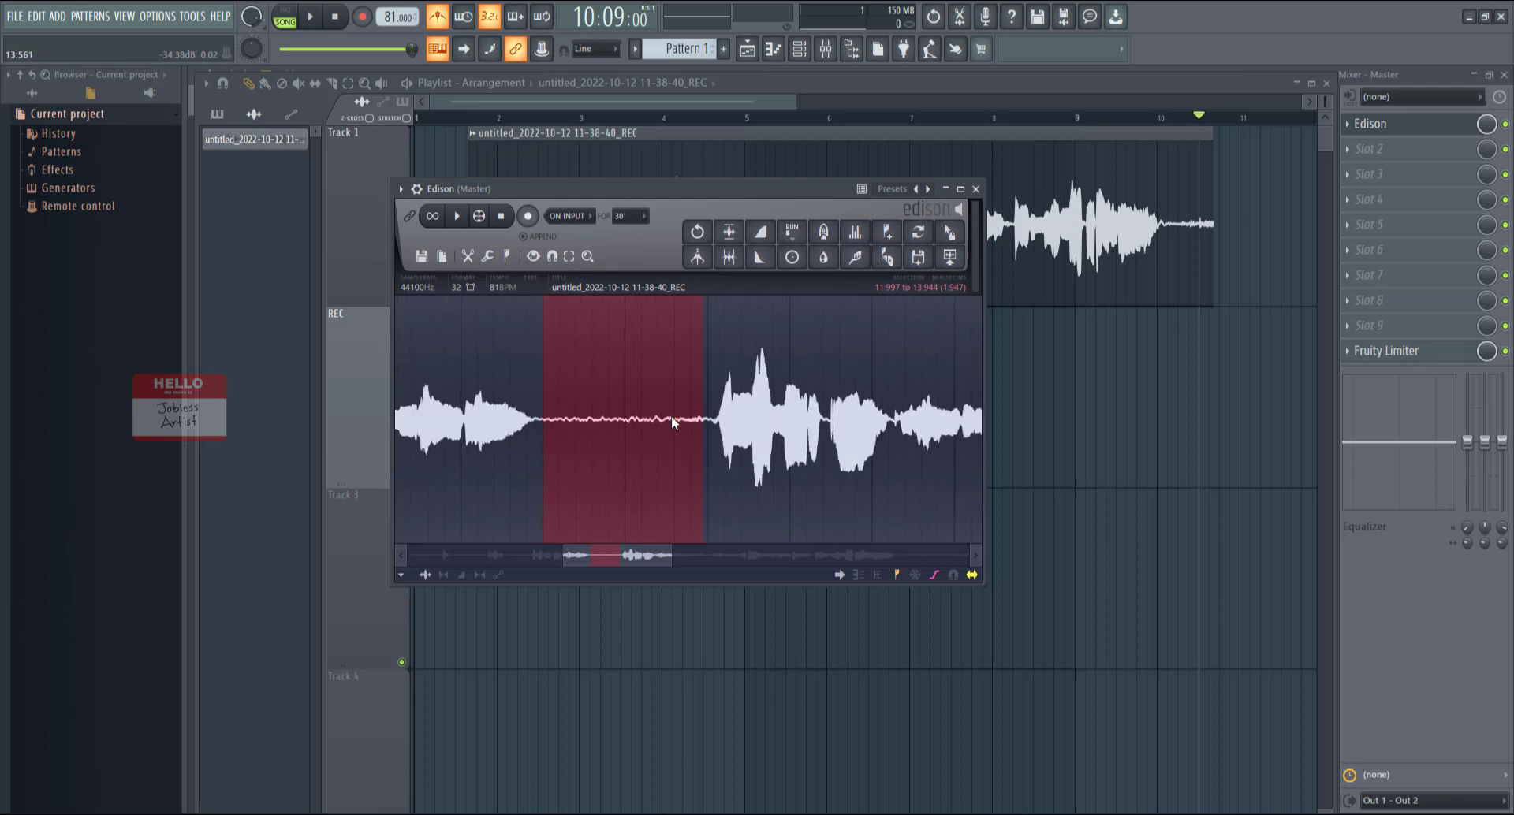
{"action": "scroll", "coordinate": [670, 422], "scroll_direction": "down", "scroll_amount": 4}
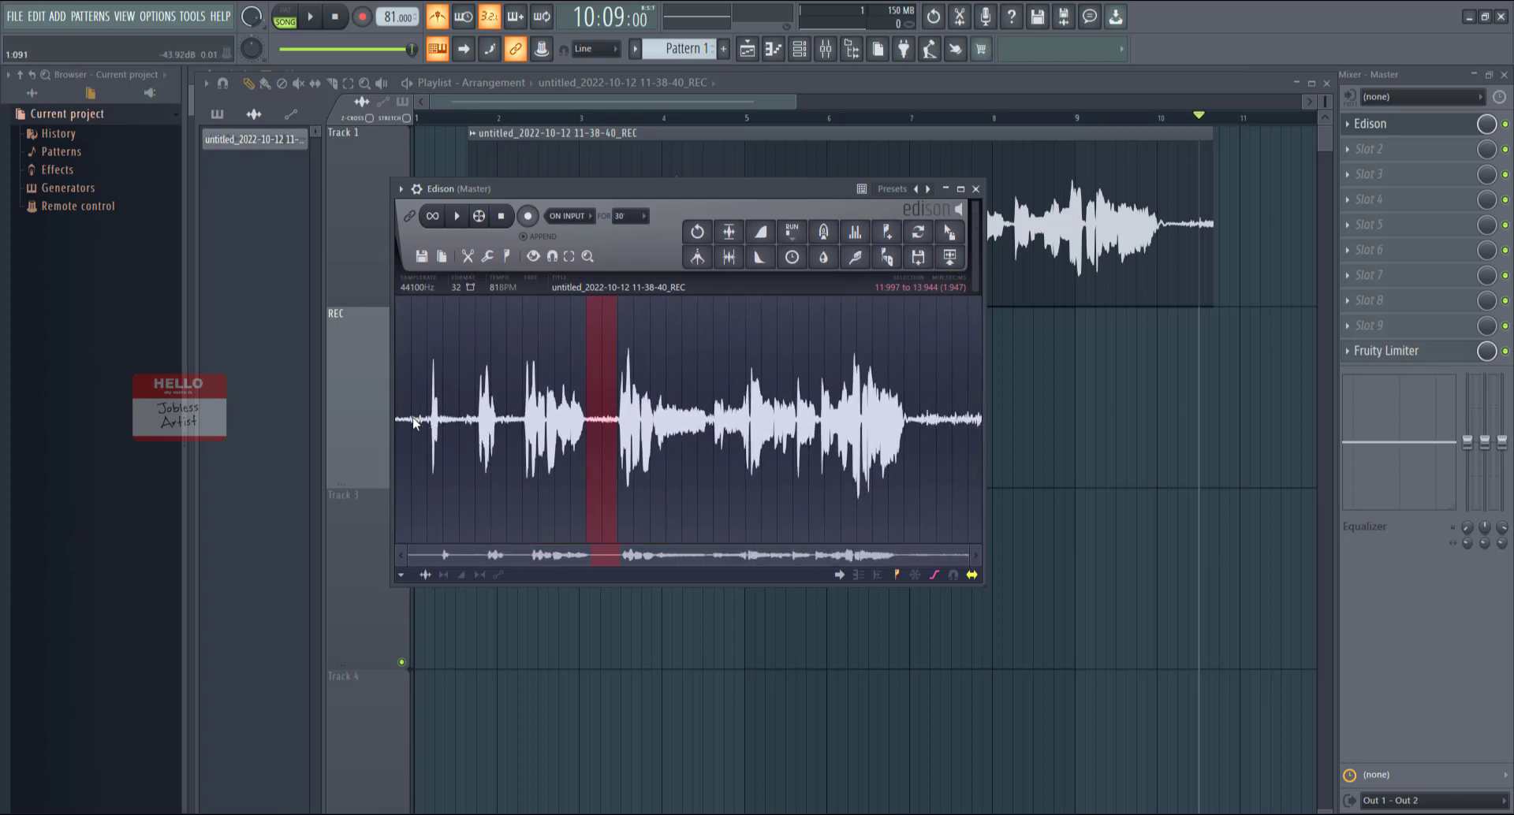
{"action": "left_click_drag", "start_coordinate": [585, 422], "coordinate": [1115, 425]}
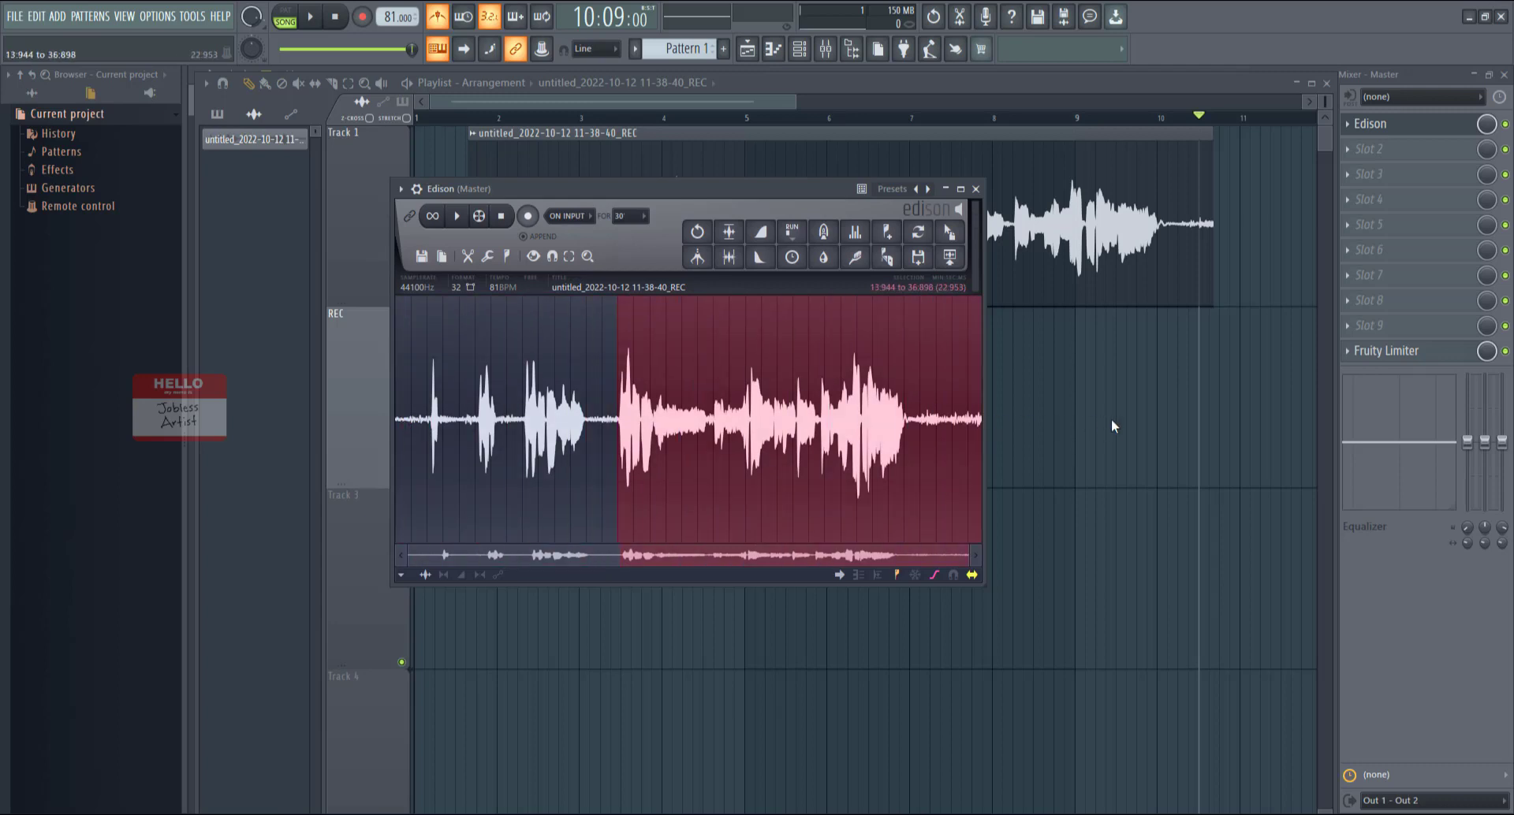
{"action": "left_click_drag", "start_coordinate": [623, 430], "coordinate": [252, 440]}
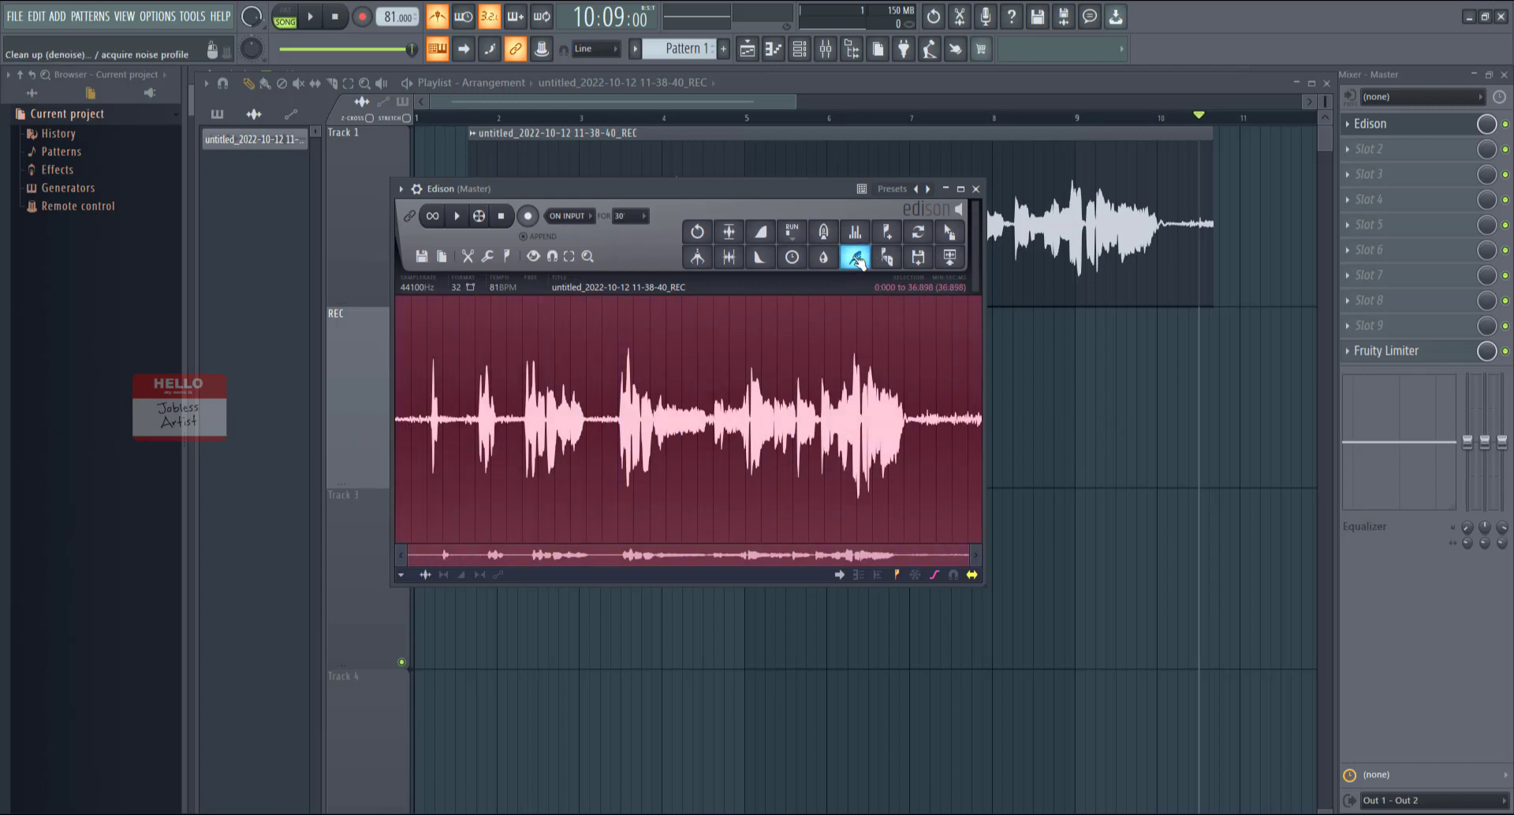
{"action": "left_click", "coordinate": [858, 260]}
{"action": "left_click_drag", "start_coordinate": [924, 250], "coordinate": [623, 168]}
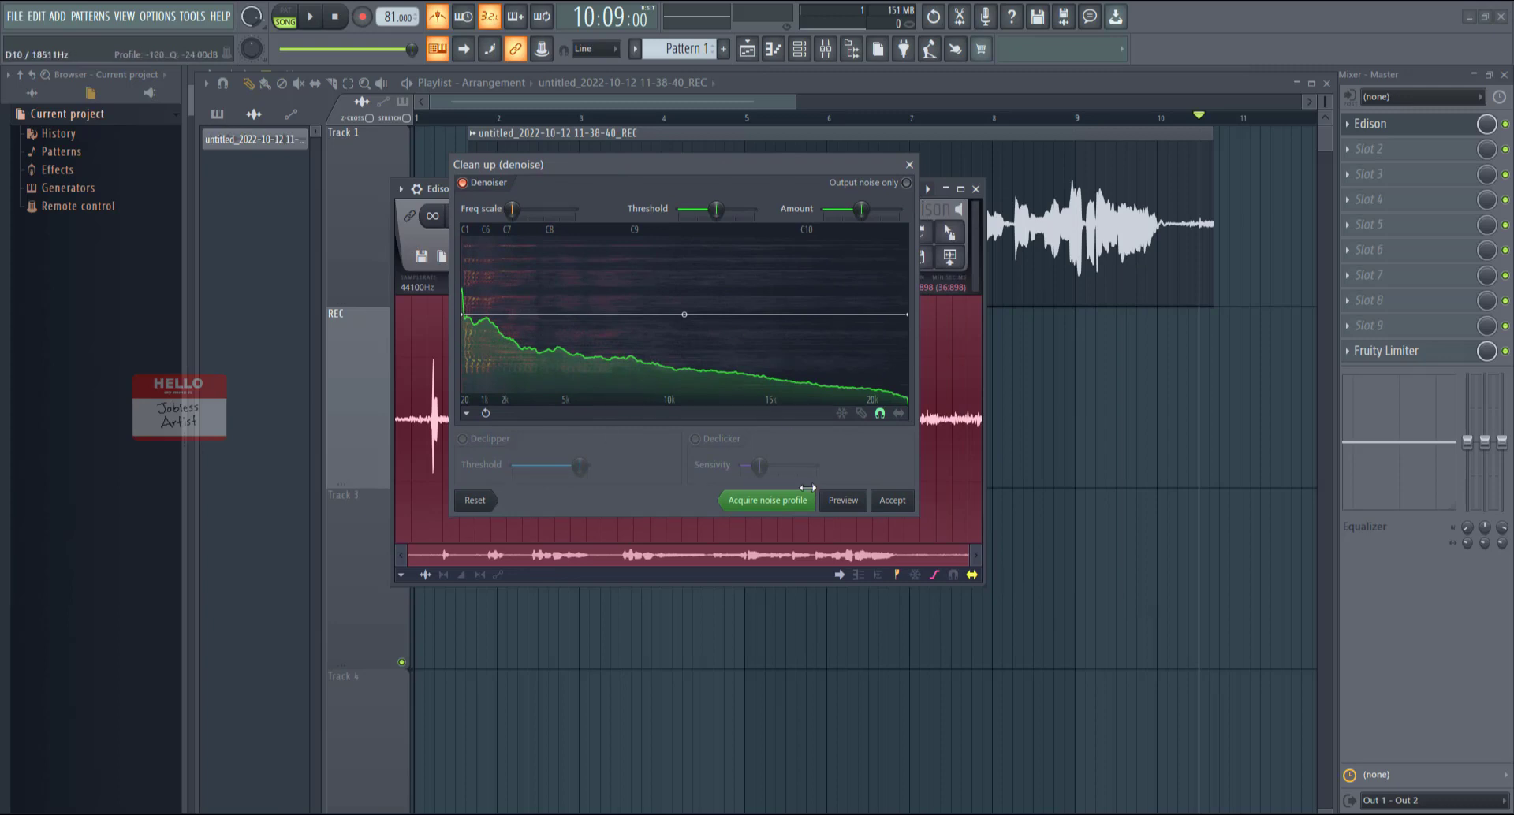
{"action": "left_click", "coordinate": [891, 501]}
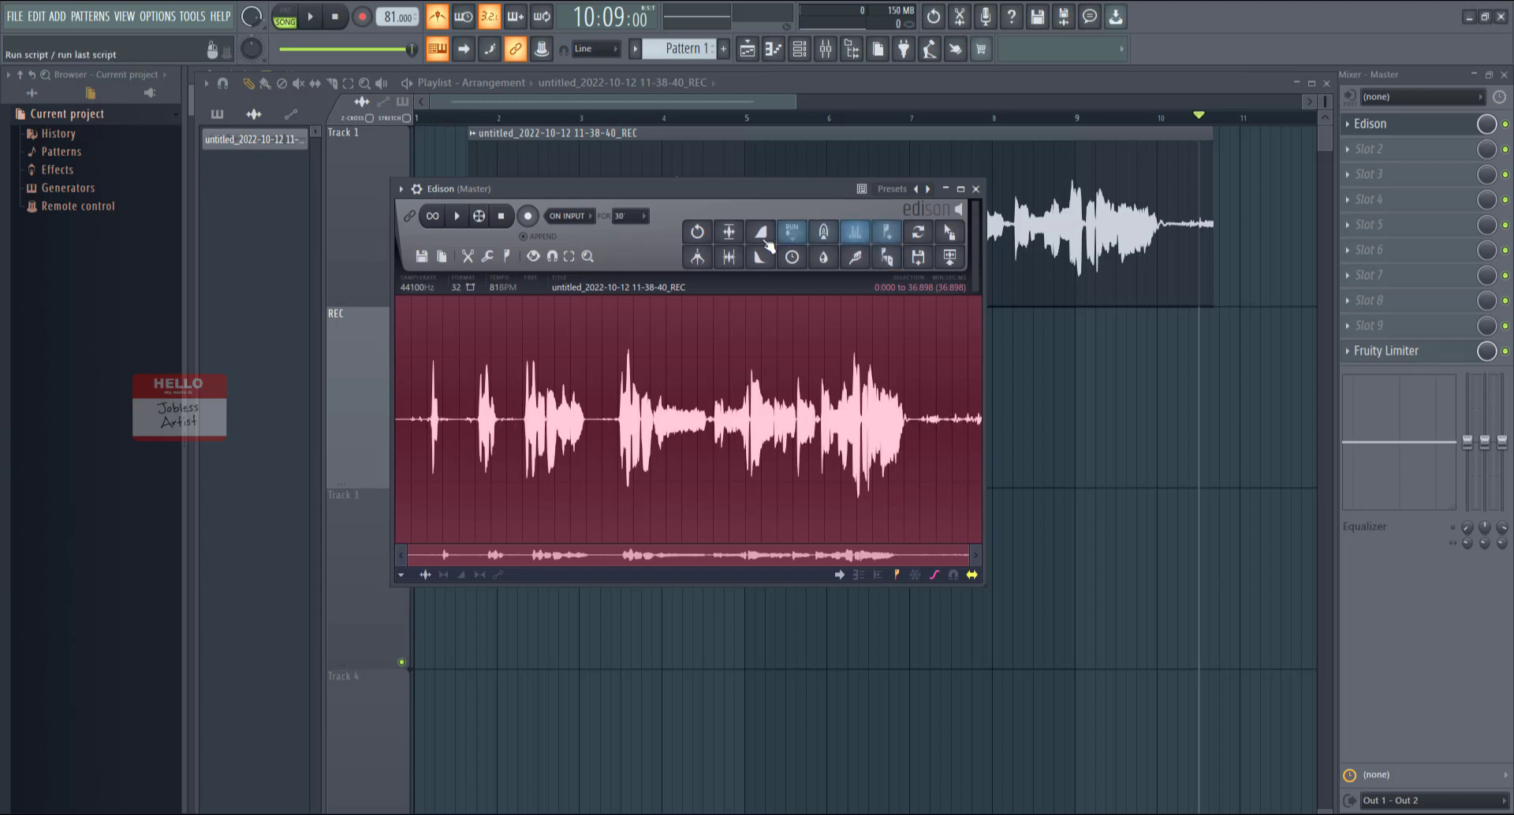
- Replace the original Track 1 clip with the denoised sample from Edison, trimmed and placed near the start of the playlist
{"action": "left_click_drag", "start_coordinate": [733, 192], "coordinate": [704, 406]}
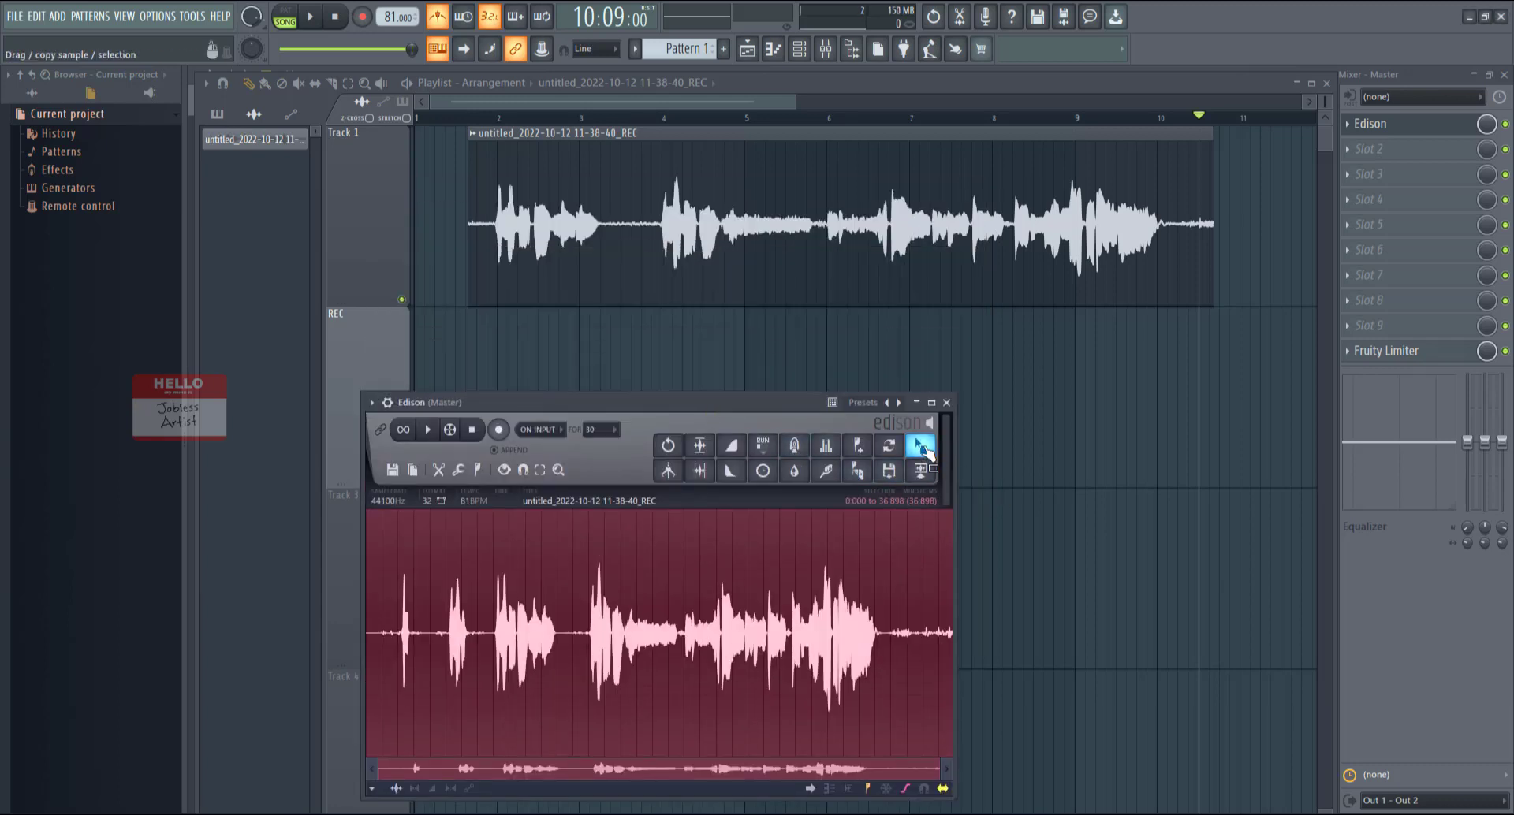
{"action": "left_click_drag", "start_coordinate": [924, 446], "coordinate": [574, 386]}
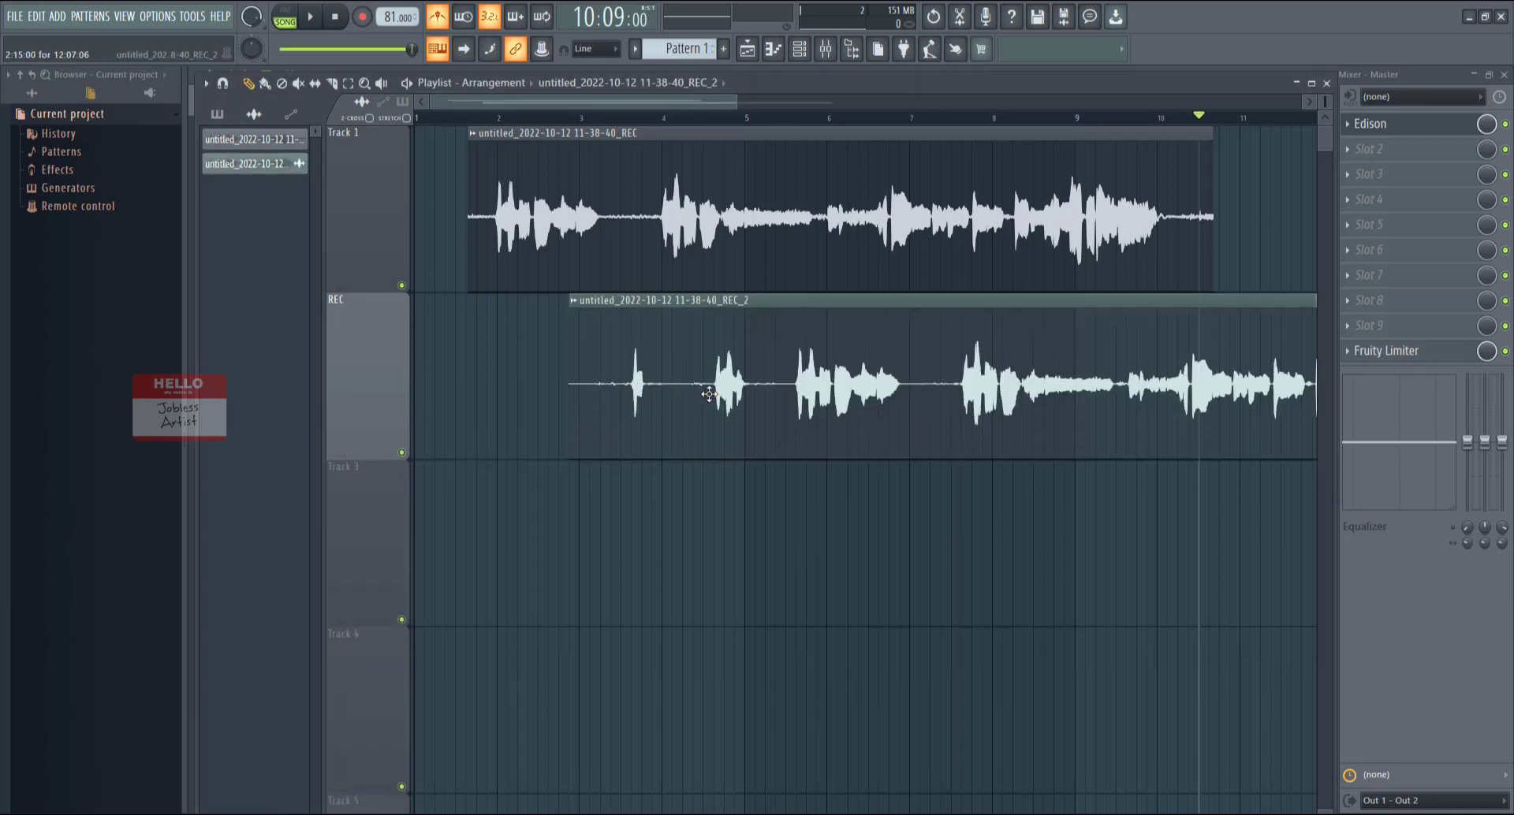
{"action": "scroll", "coordinate": [786, 380], "scroll_direction": "down", "scroll_amount": 3}
{"action": "right_click", "coordinate": [540, 249]}
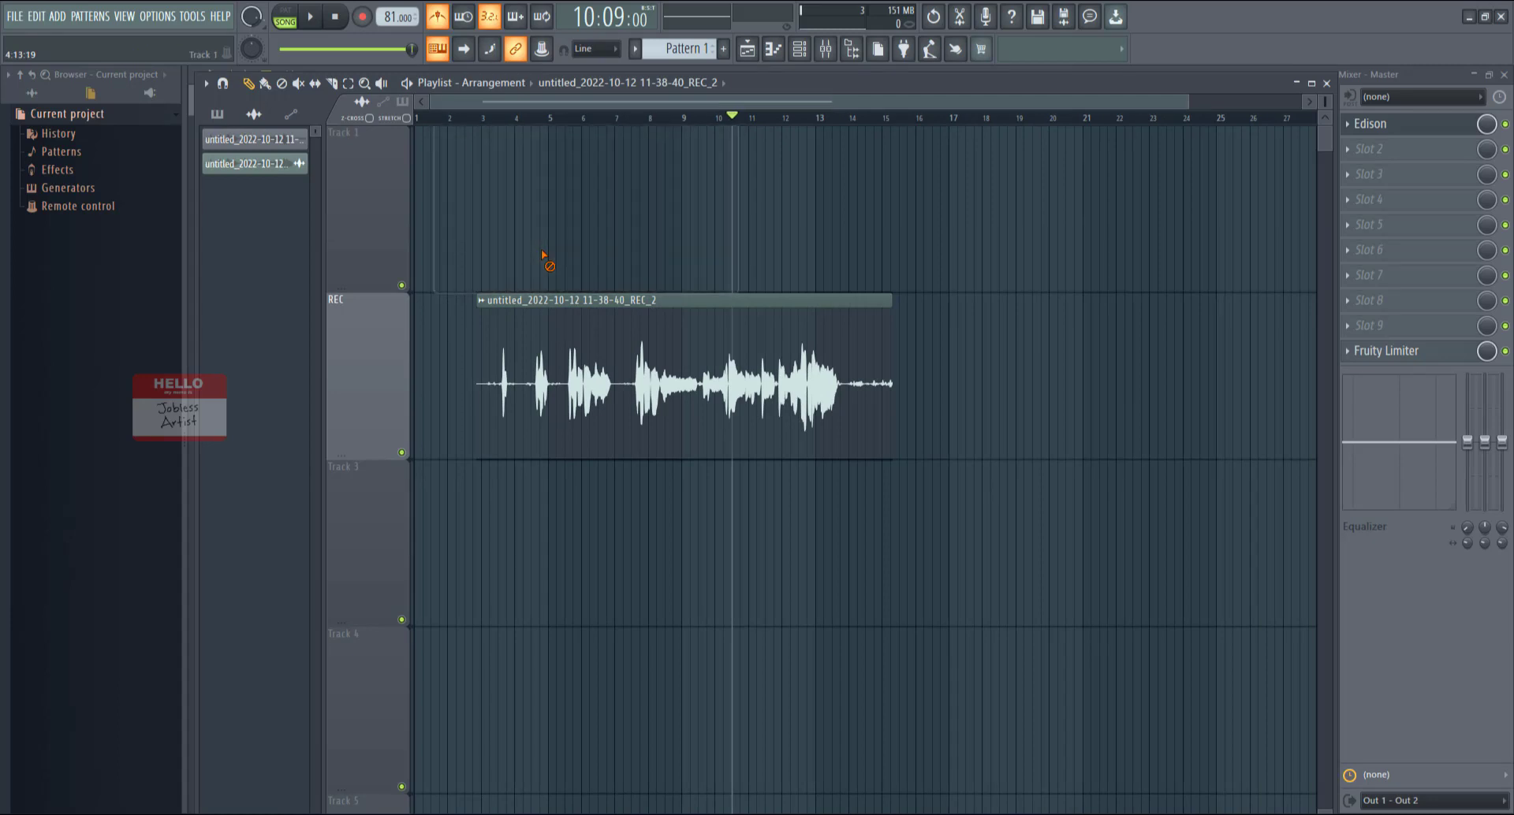
{"action": "left_click_drag", "start_coordinate": [549, 299], "coordinate": [484, 133]}
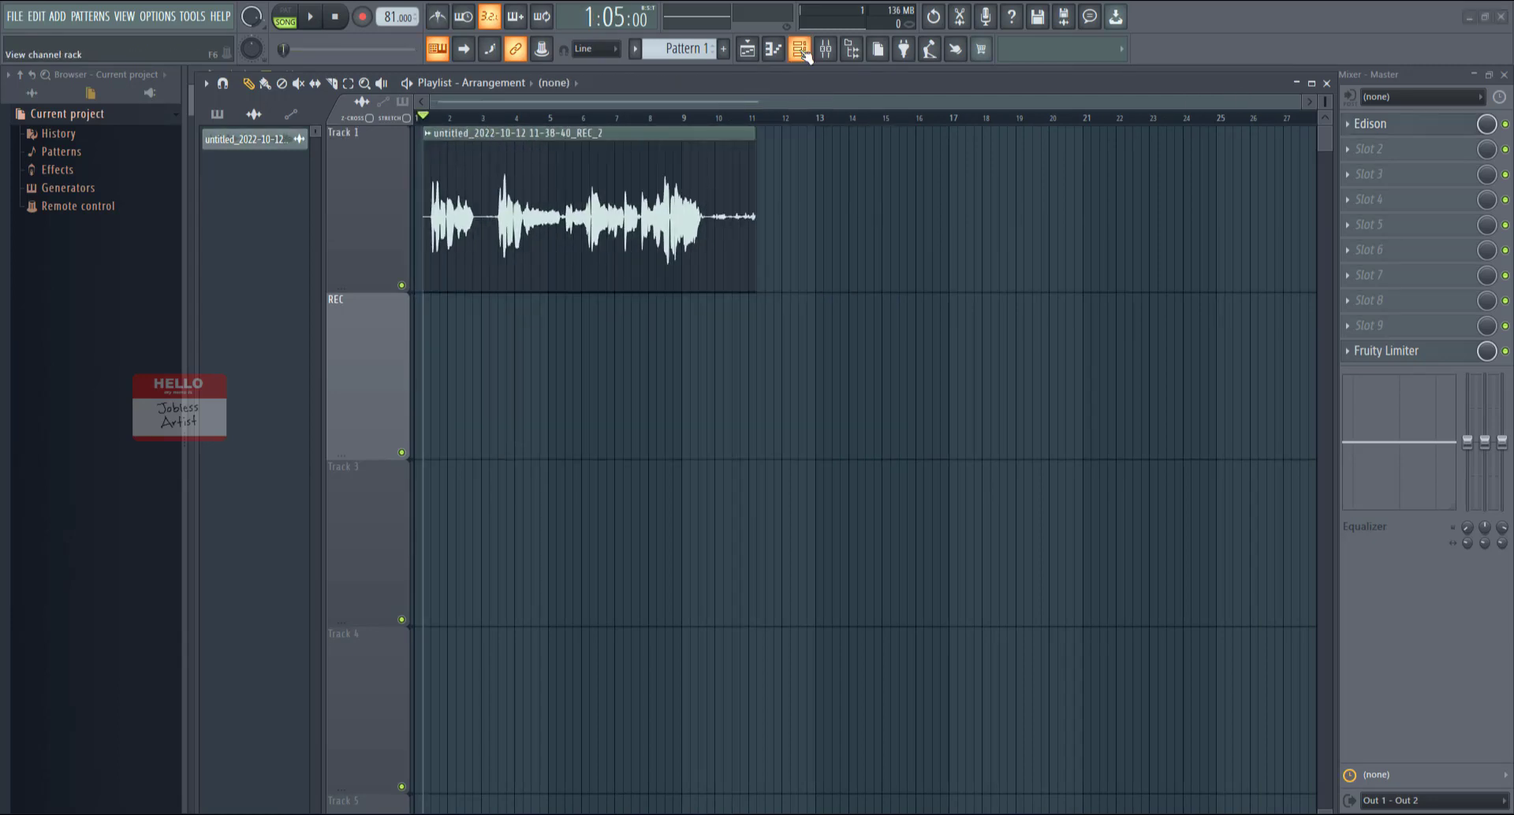
- Show the channel rack over the mixer and route the denoised vocal's channel to mixer track 20
{"action": "left_click", "coordinate": [801, 51]}
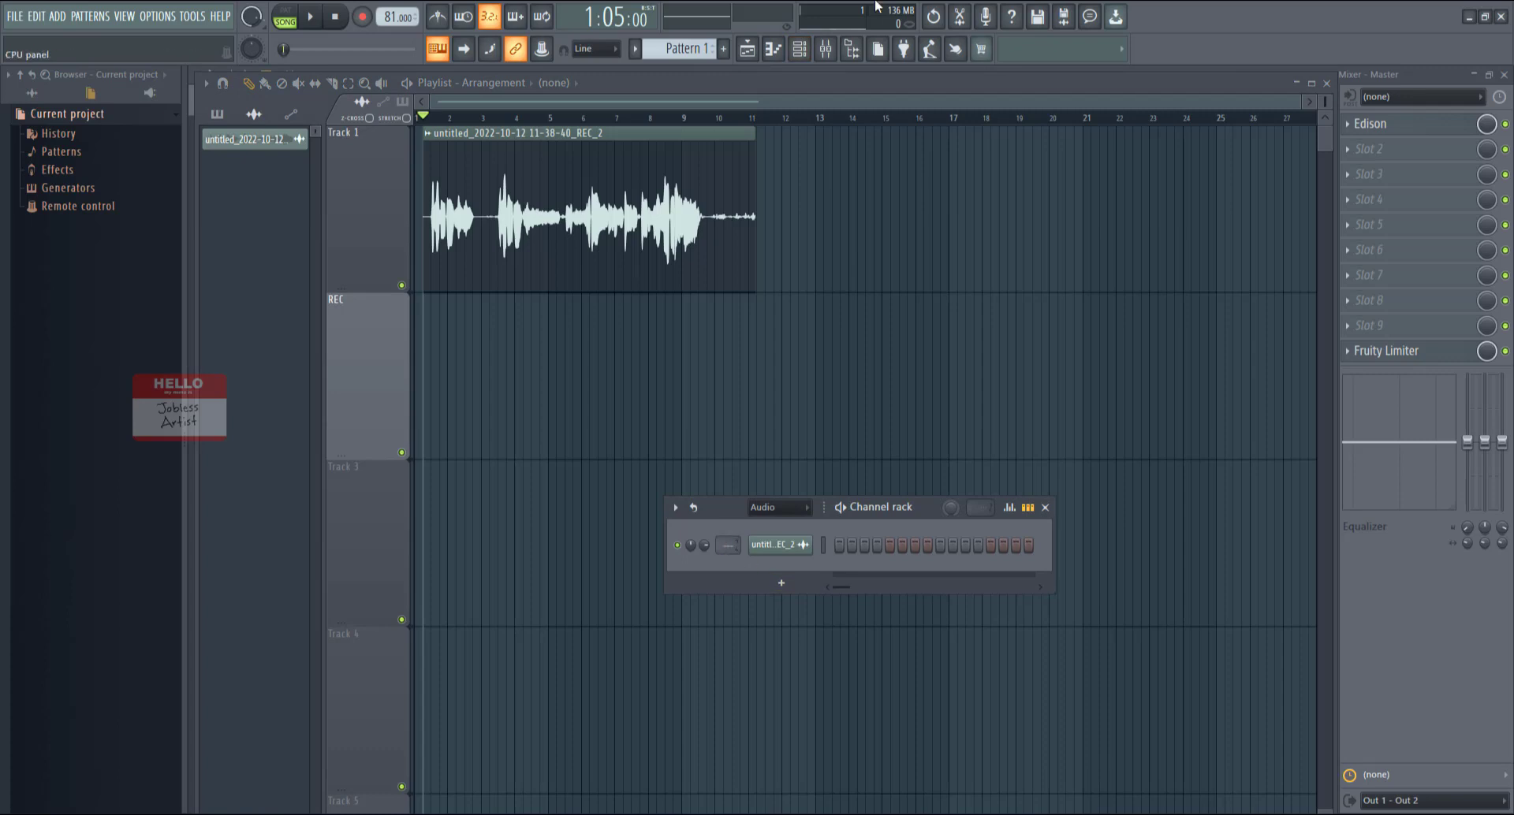
{"action": "left_click", "coordinate": [825, 49]}
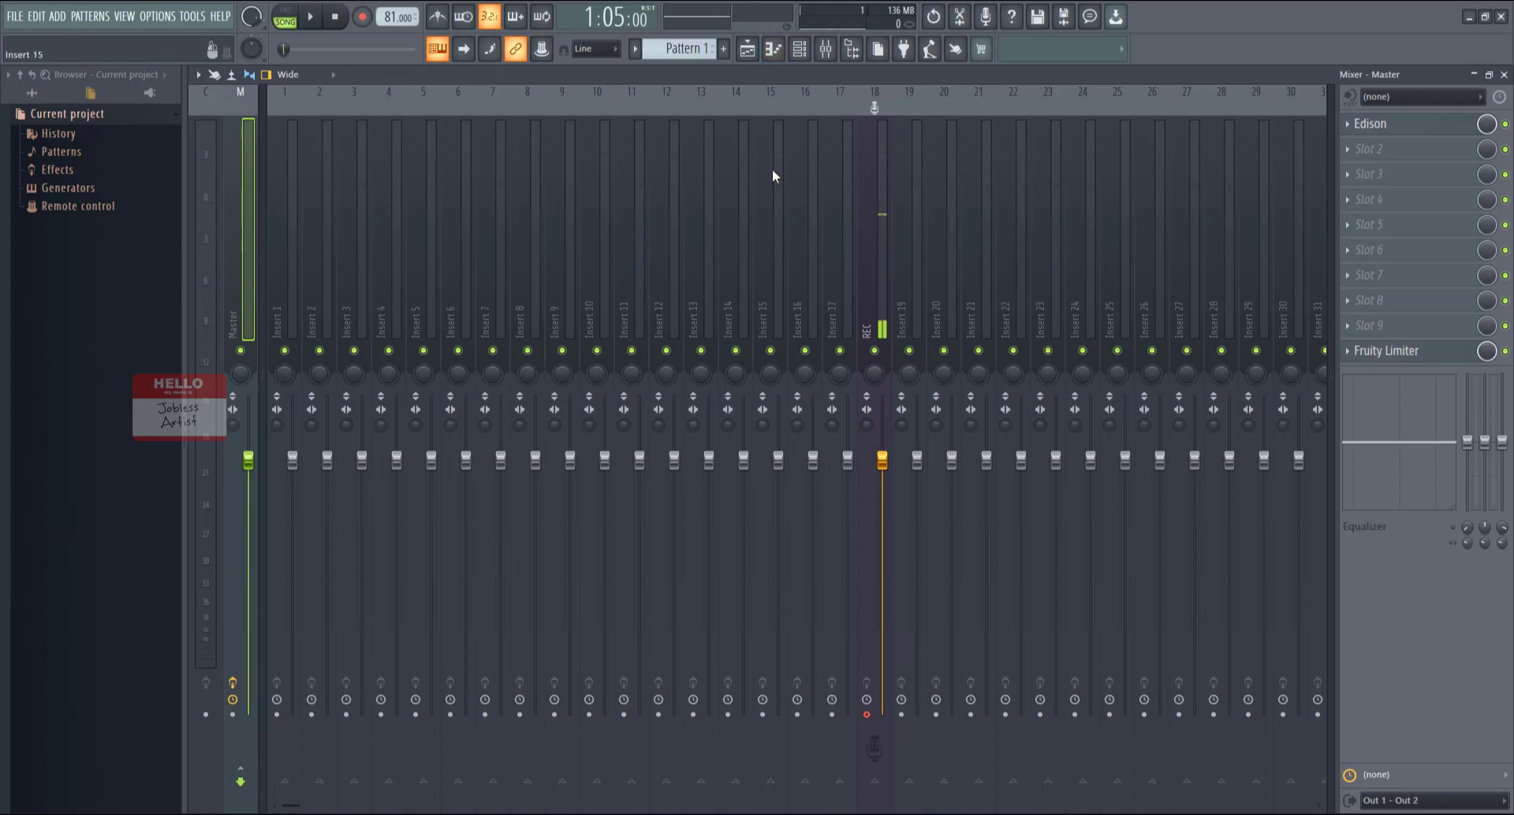
{"action": "left_click", "coordinate": [801, 52]}
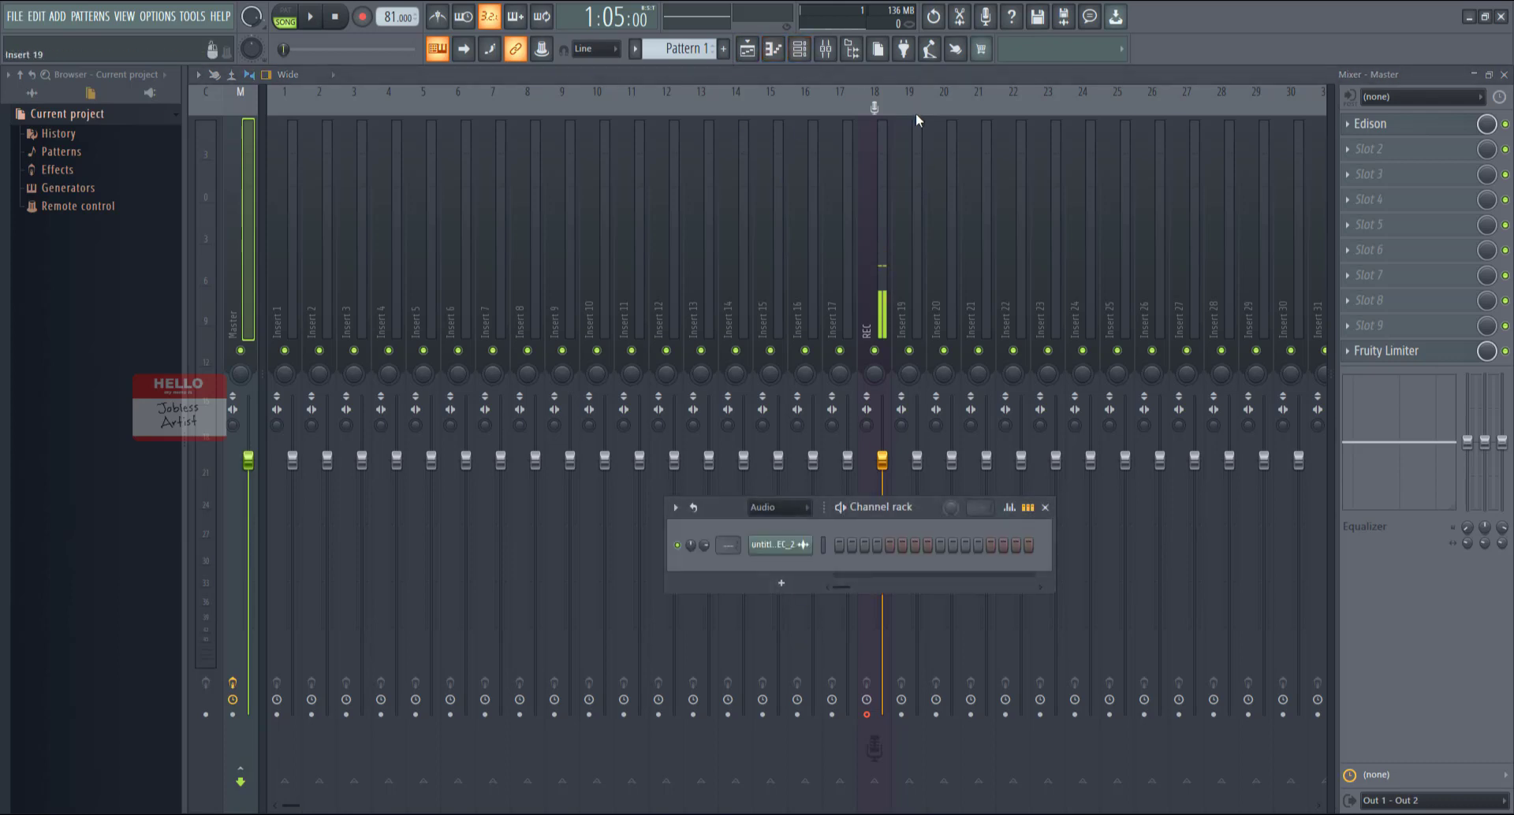
{"action": "scroll", "coordinate": [727, 547], "scroll_direction": "up", "scroll_amount": 1}
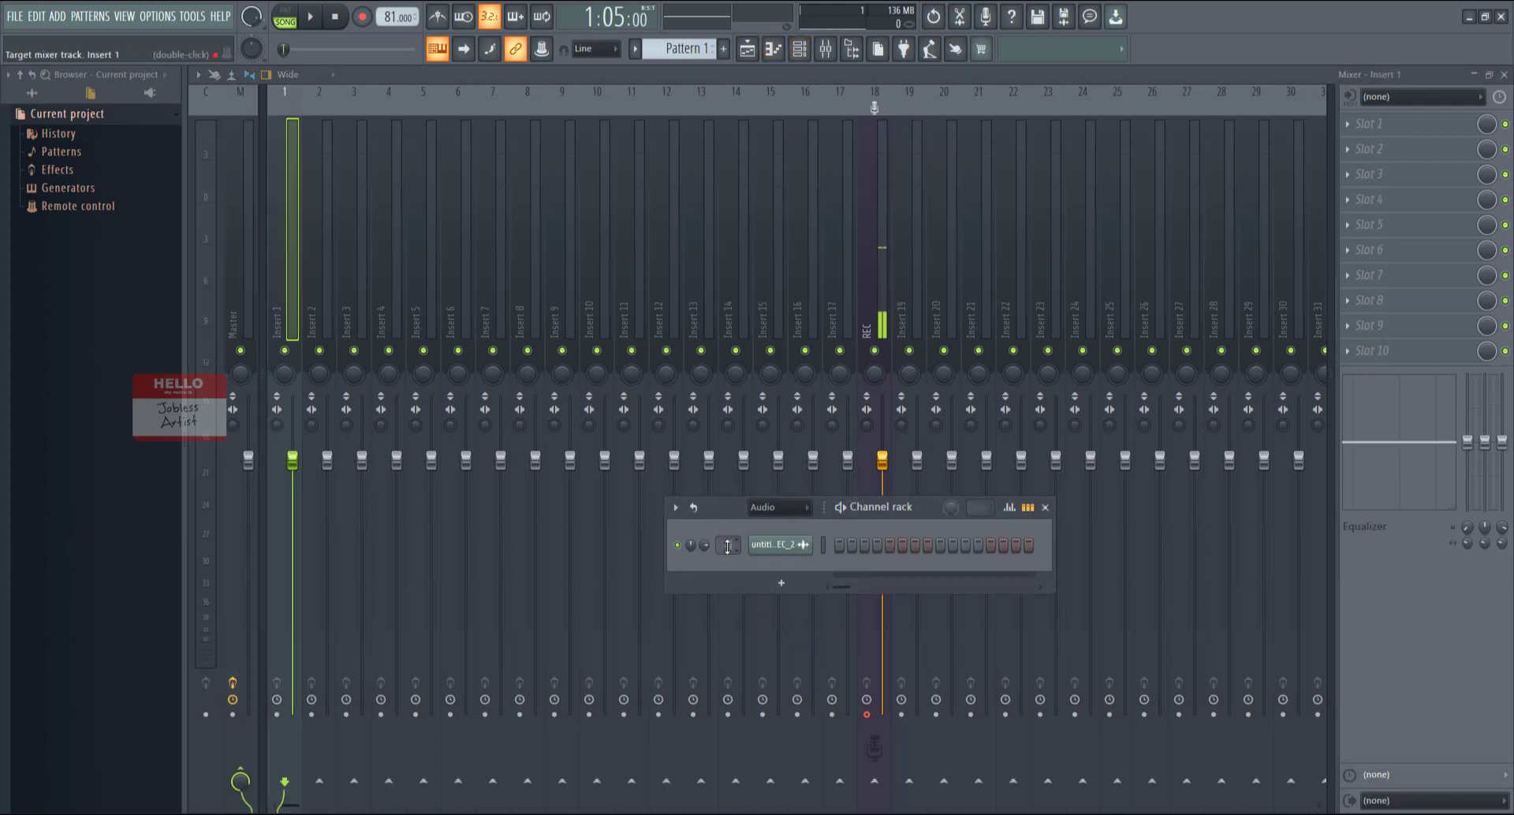
{"action": "scroll", "coordinate": [727, 547], "scroll_direction": "up", "scroll_amount": 13}
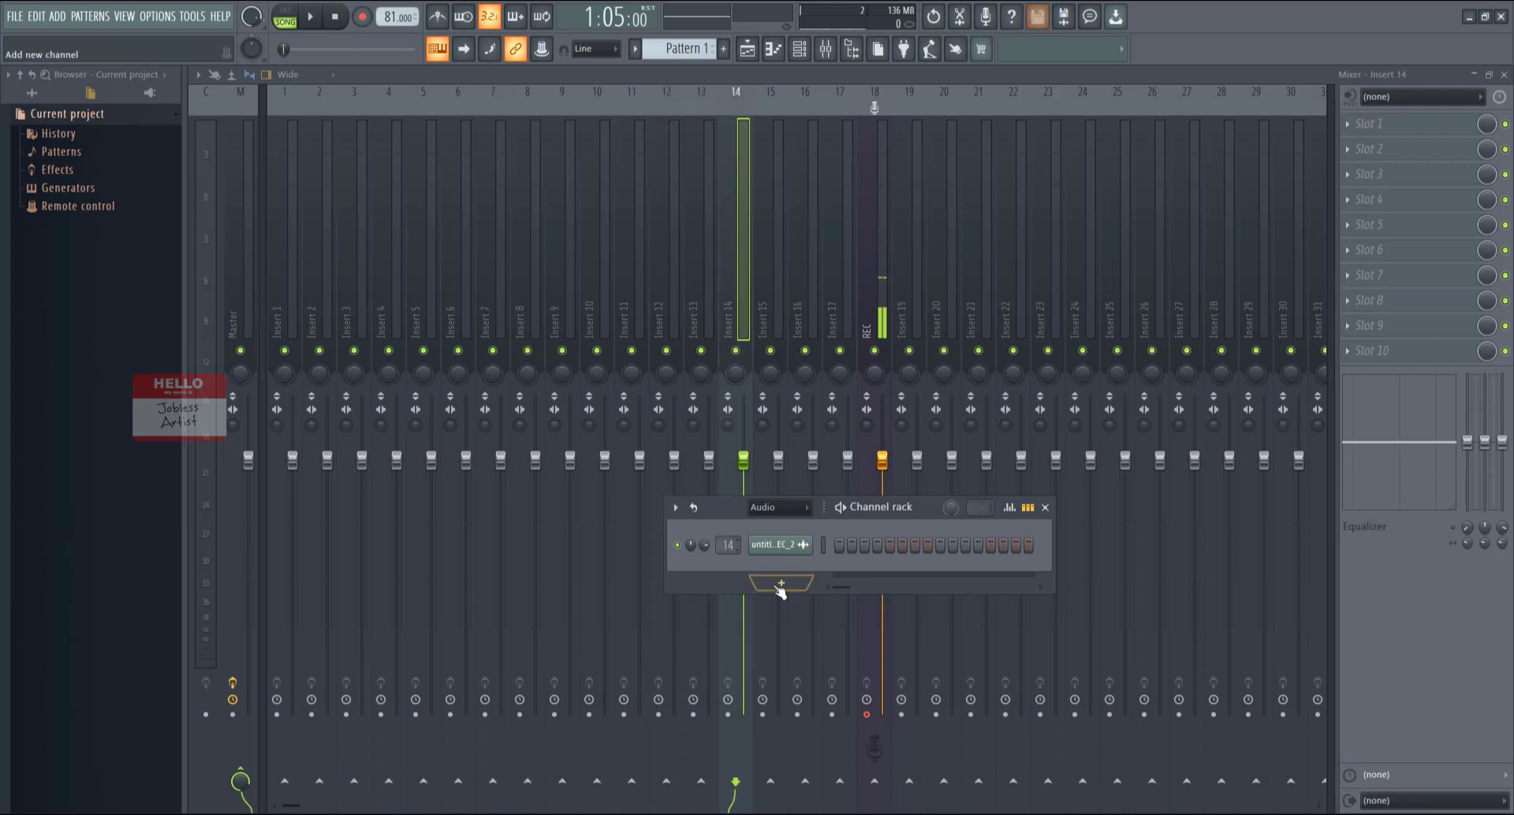
{"action": "scroll", "coordinate": [740, 544], "scroll_direction": "up", "scroll_amount": 4}
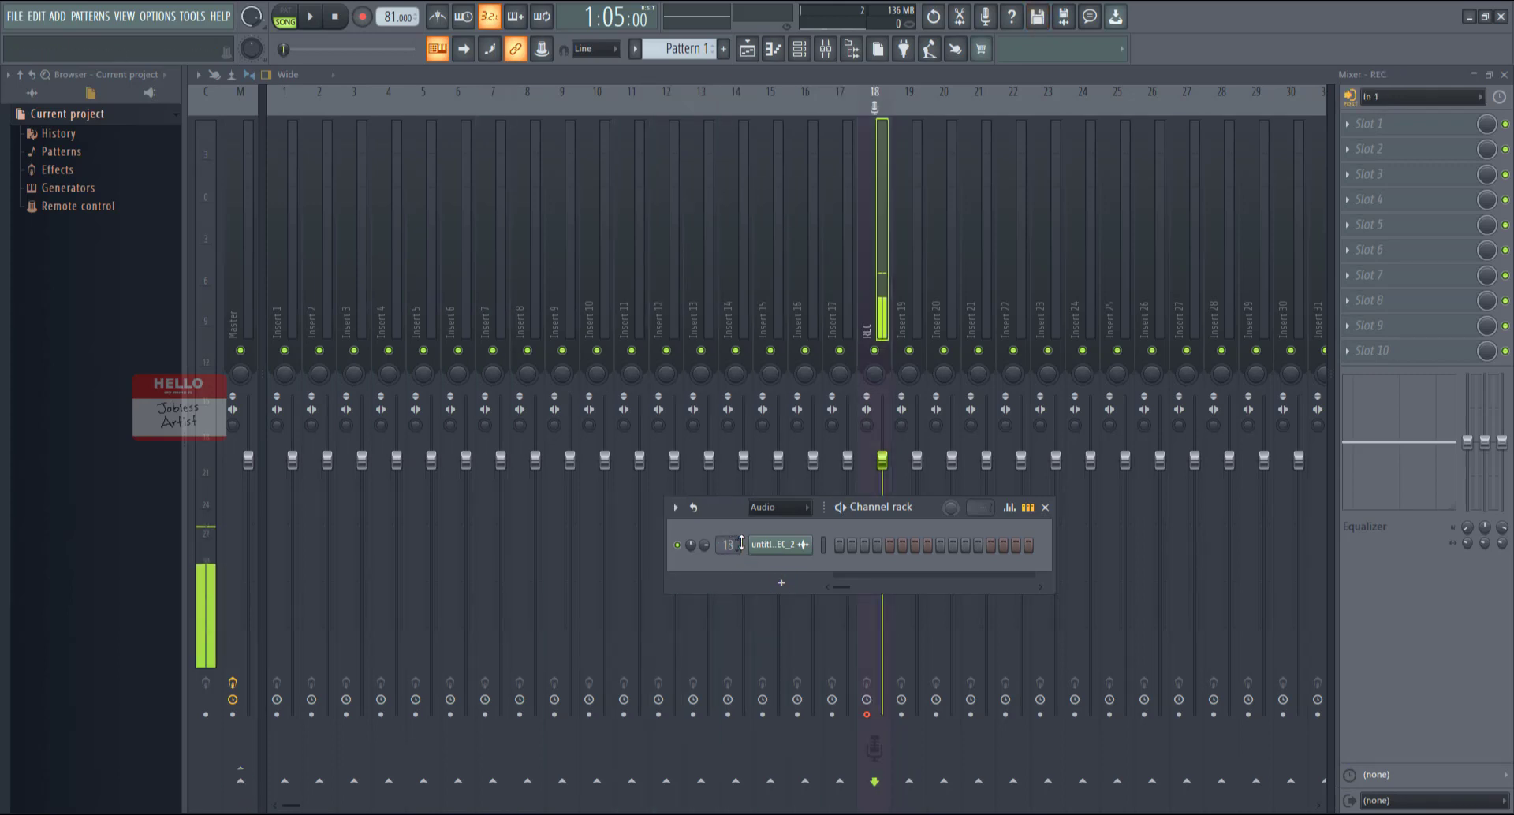
{"action": "scroll", "coordinate": [737, 544], "scroll_direction": "up", "scroll_amount": 1}
{"action": "scroll", "coordinate": [736, 544], "scroll_direction": "up", "scroll_amount": 1}
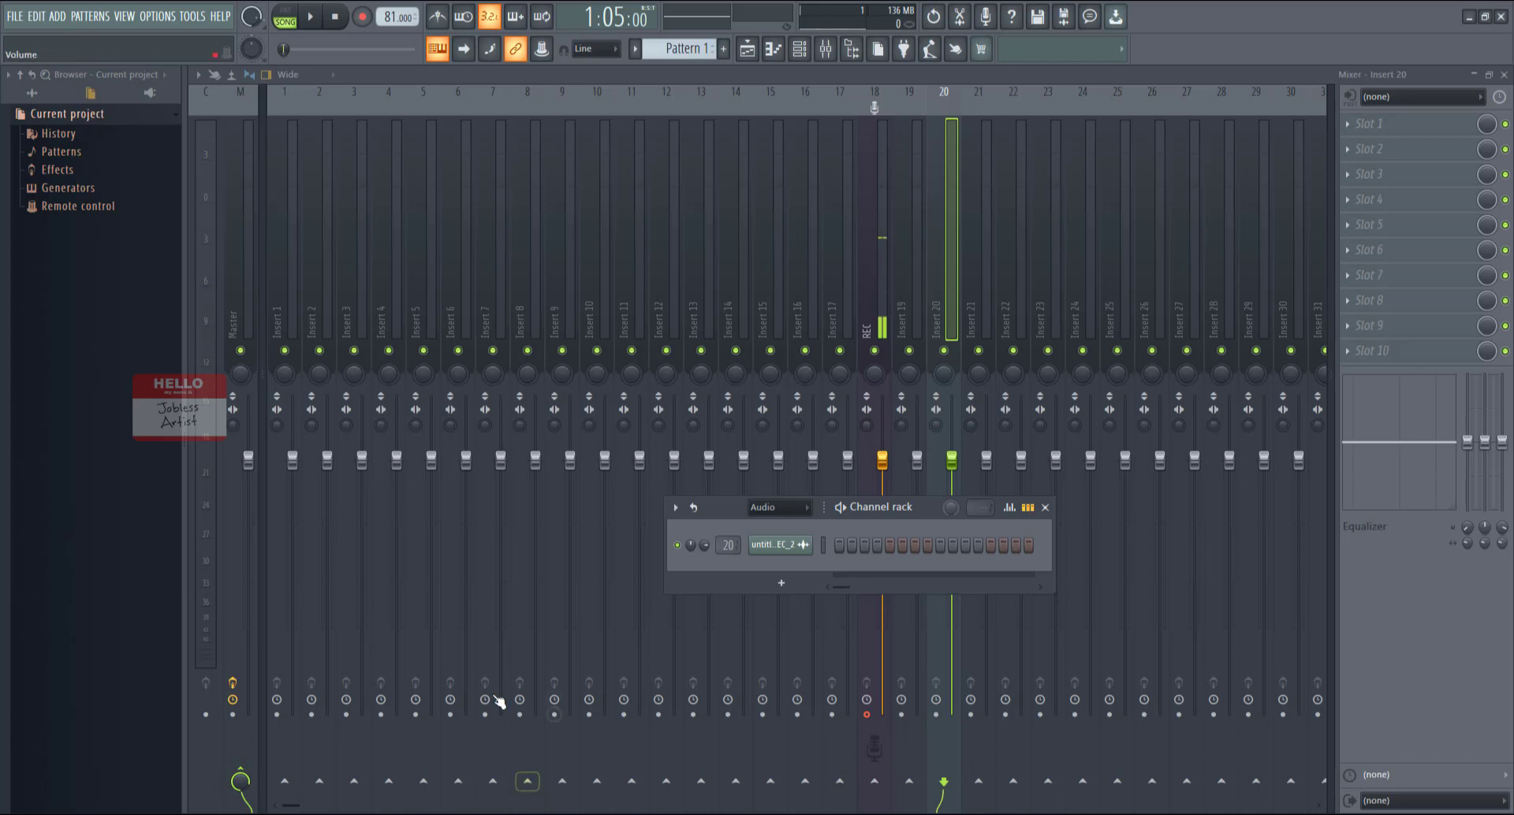
{"action": "key", "text": "F6"}
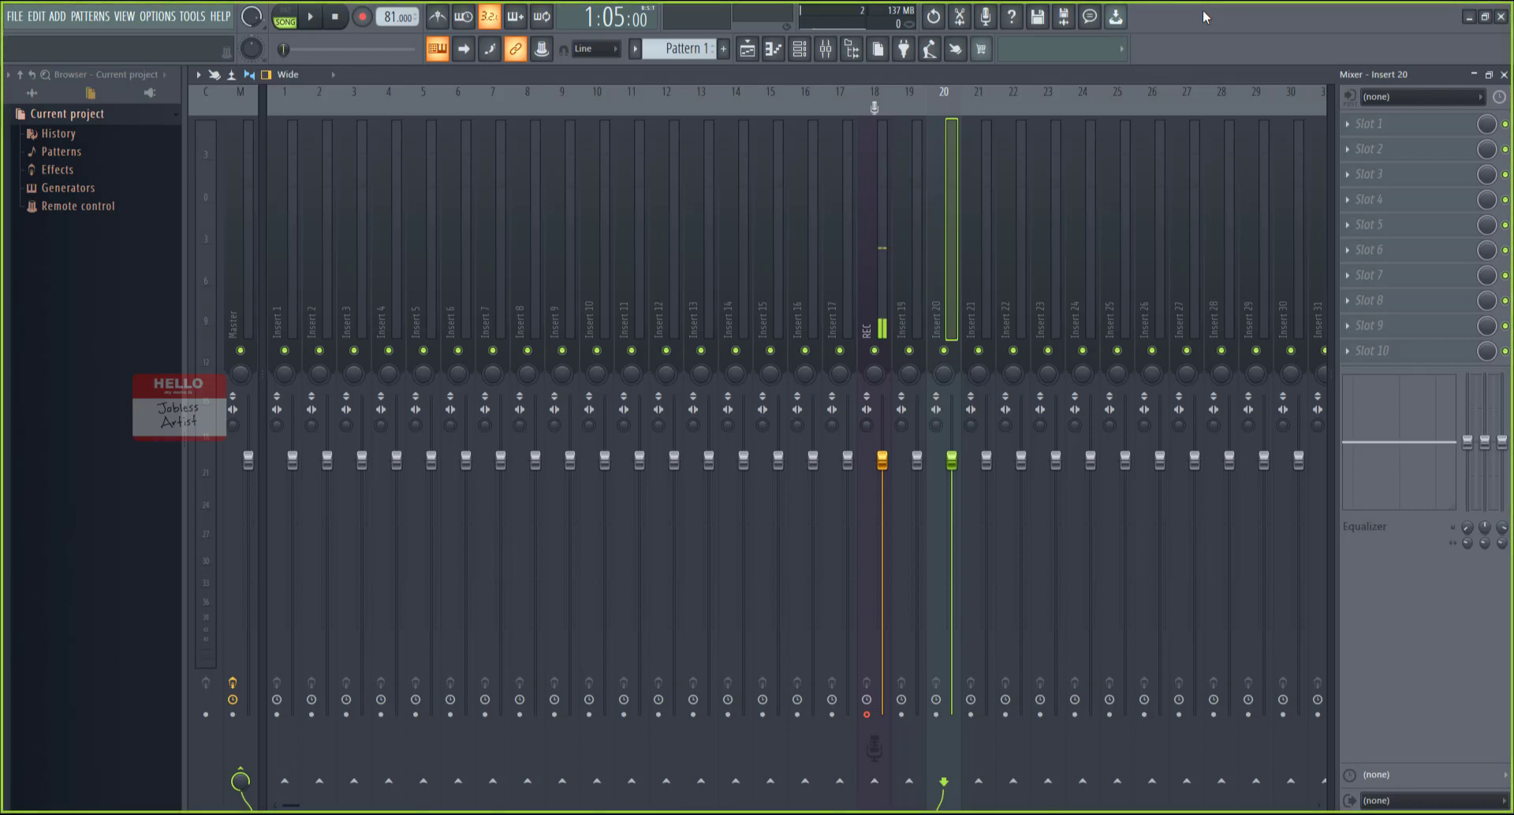
{"action": "key", "text": "F6"}
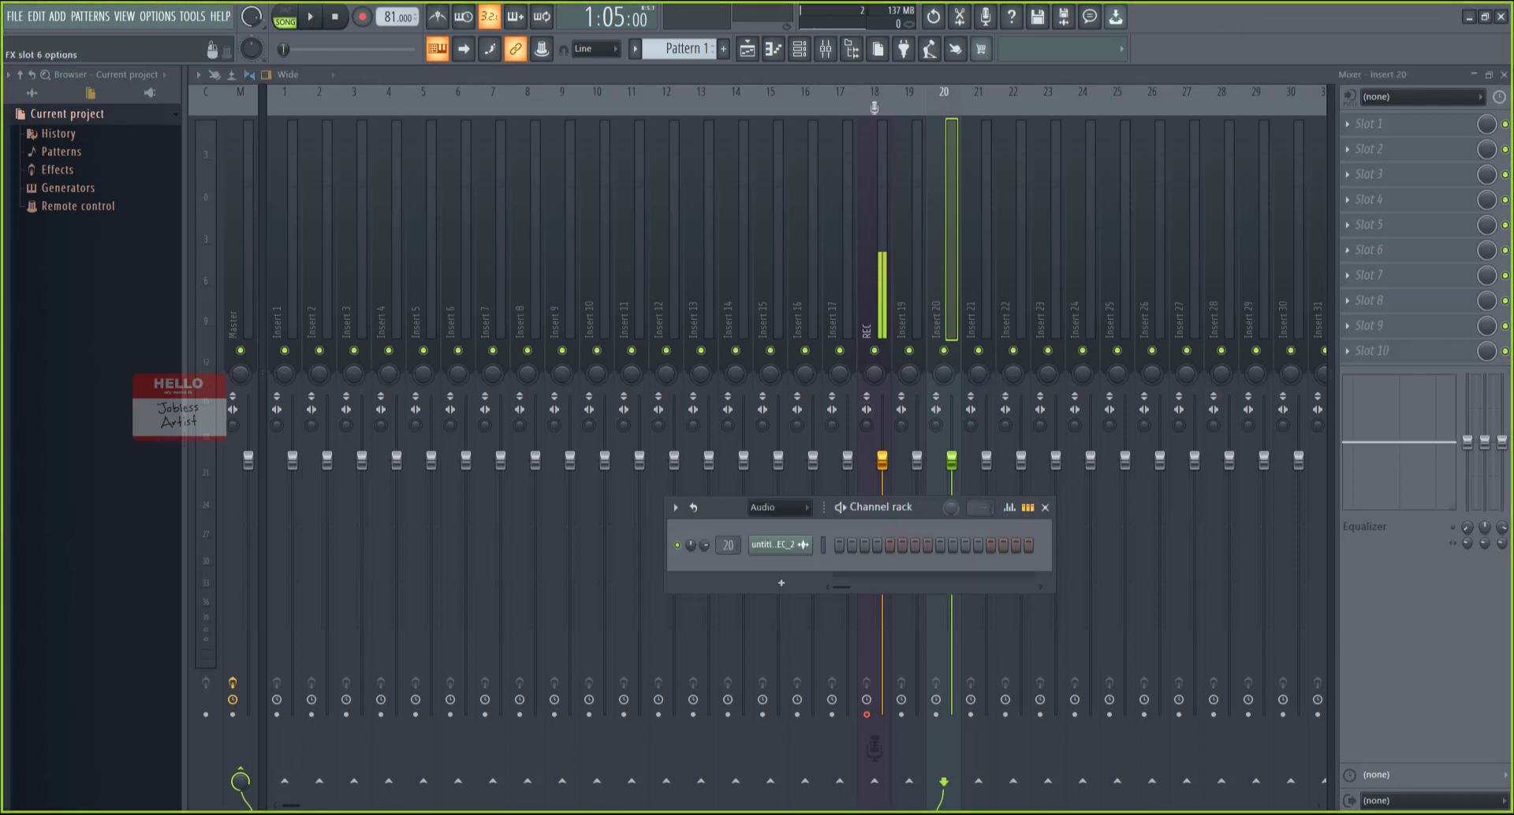
- Load Auto-Tune Evo VST into effect slot 1 of Insert 20 and reposition the plugin window beside the effect slots
{"action": "left_click", "coordinate": [1347, 123]}
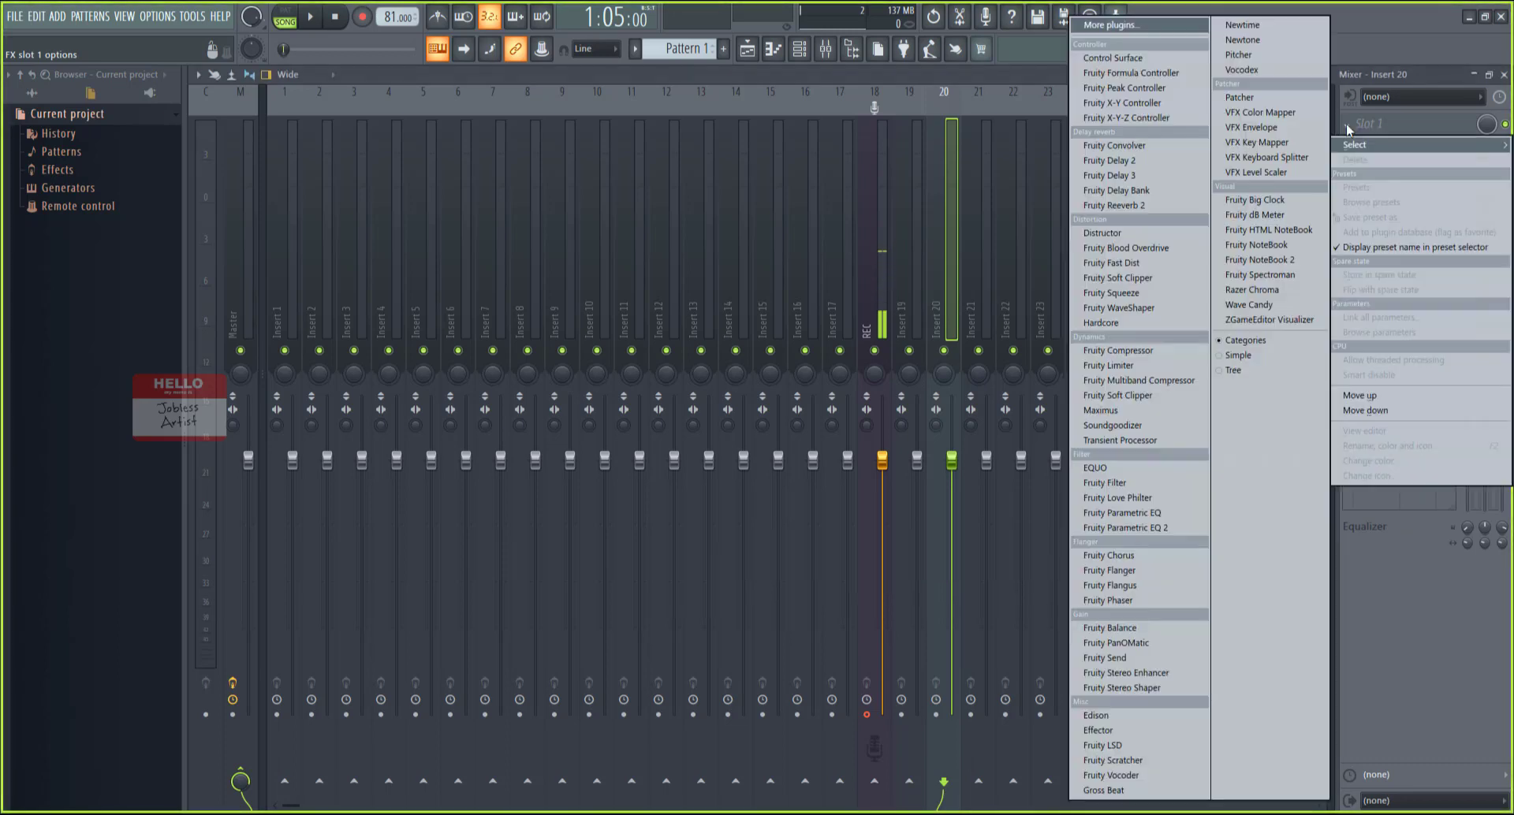
{"action": "left_click", "coordinate": [1124, 26]}
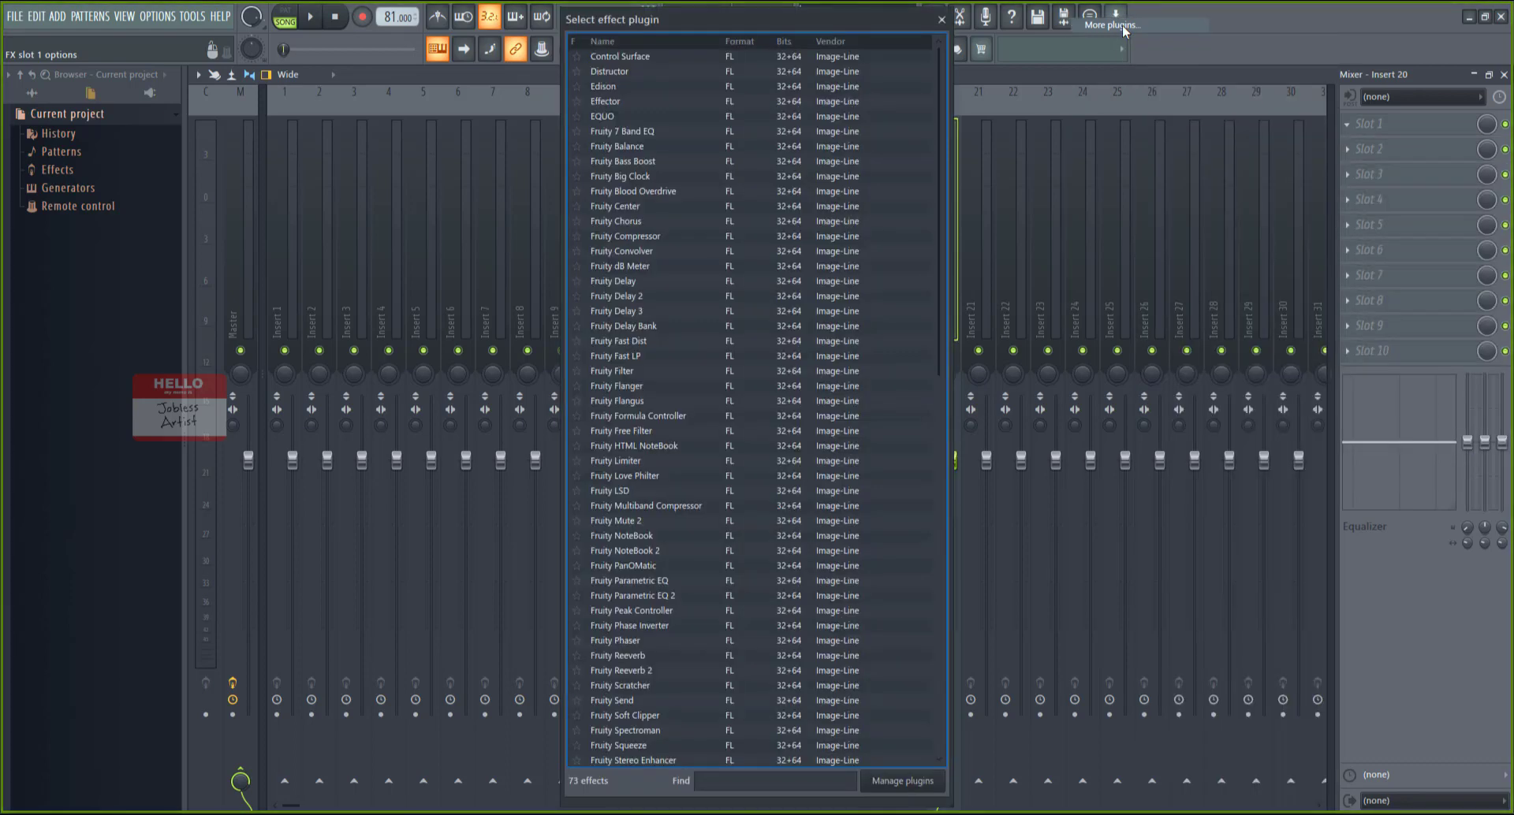
{"action": "scroll", "coordinate": [755, 691], "scroll_direction": "down", "scroll_amount": 6}
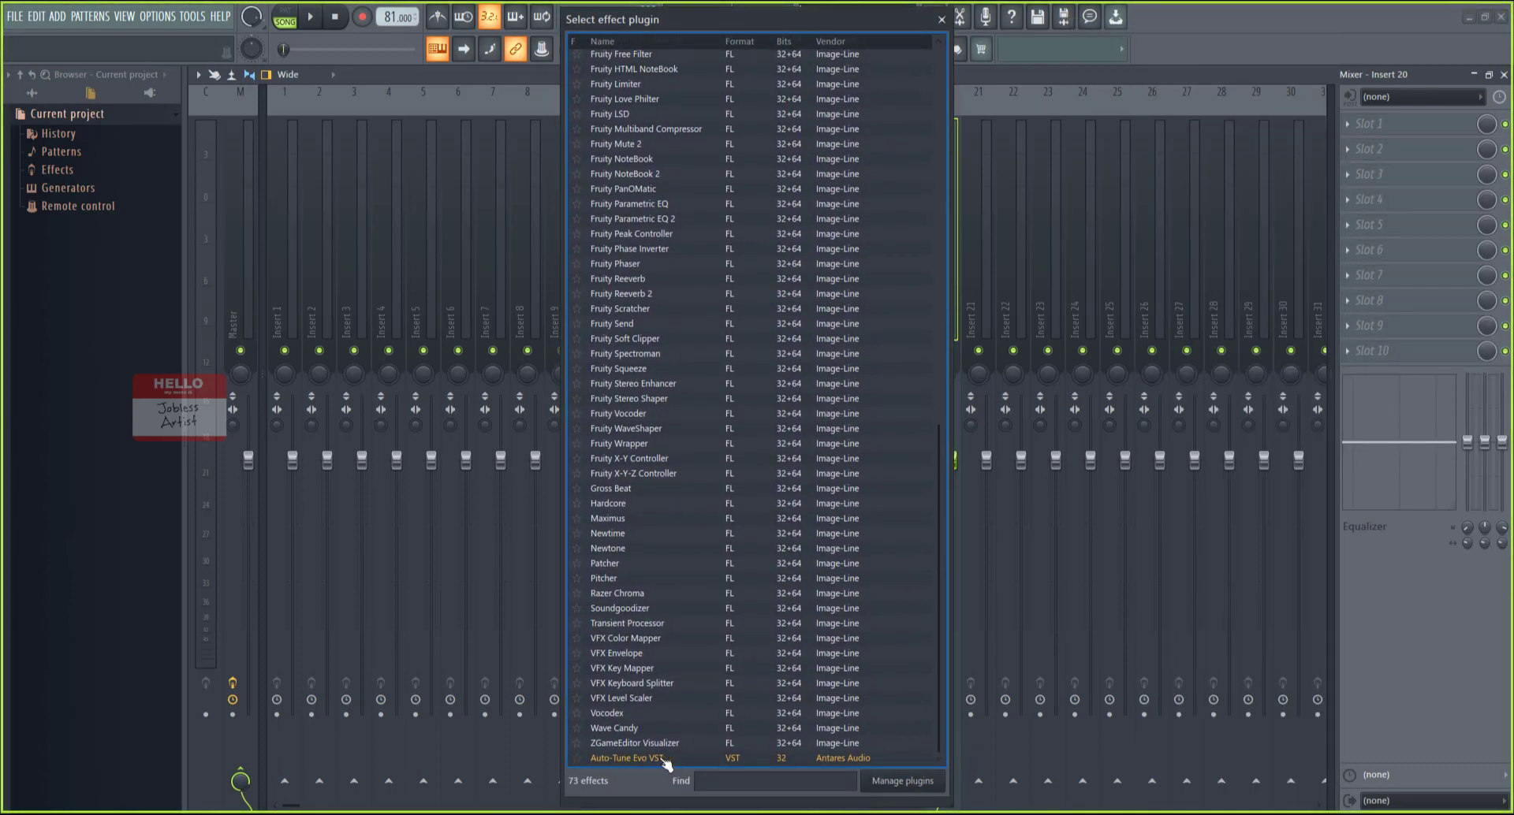
{"action": "left_click", "coordinate": [655, 759]}
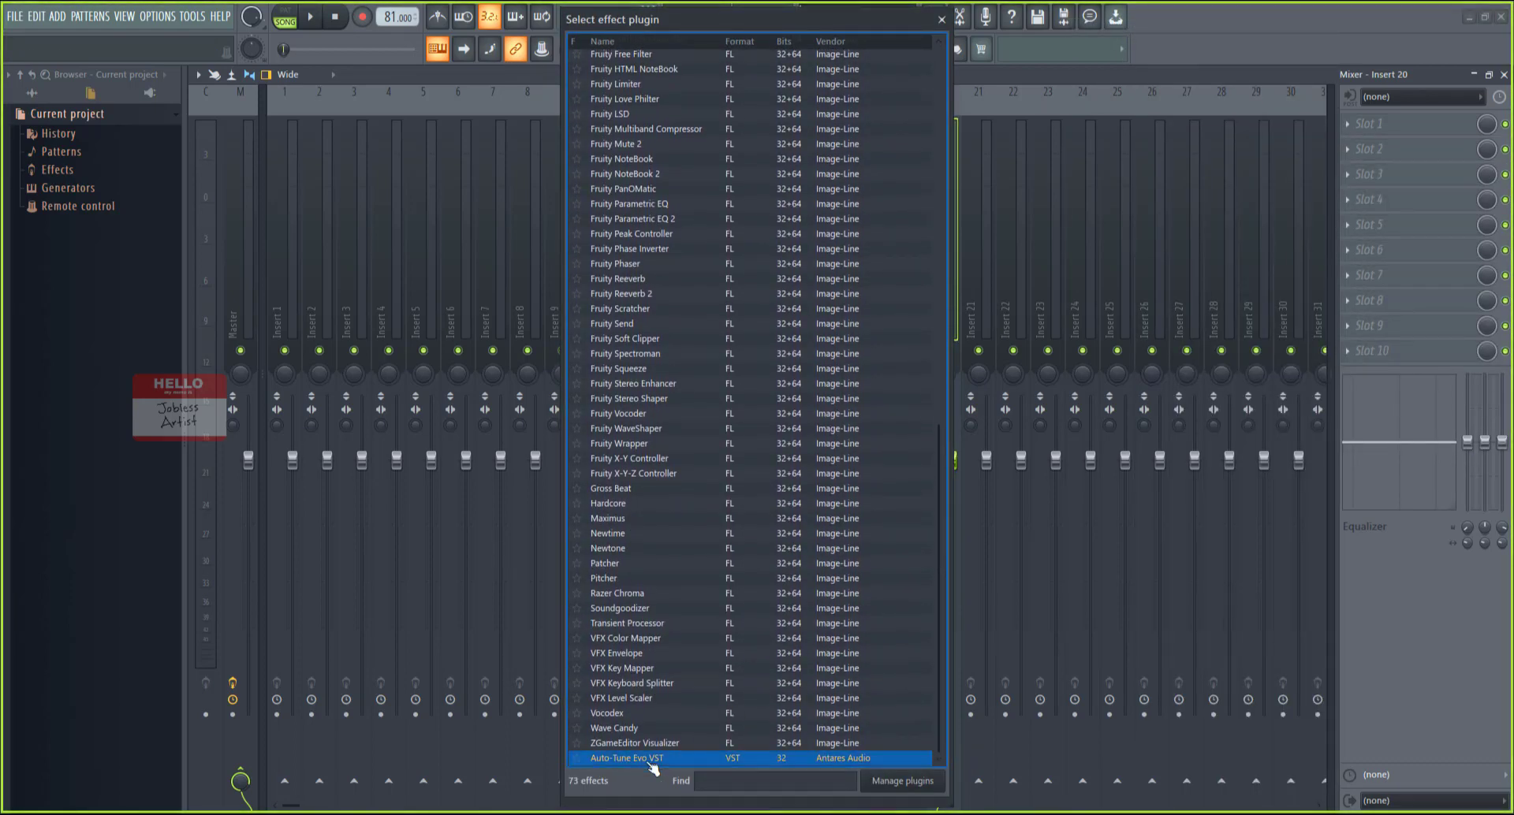
{"action": "double_click", "coordinate": [838, 761]}
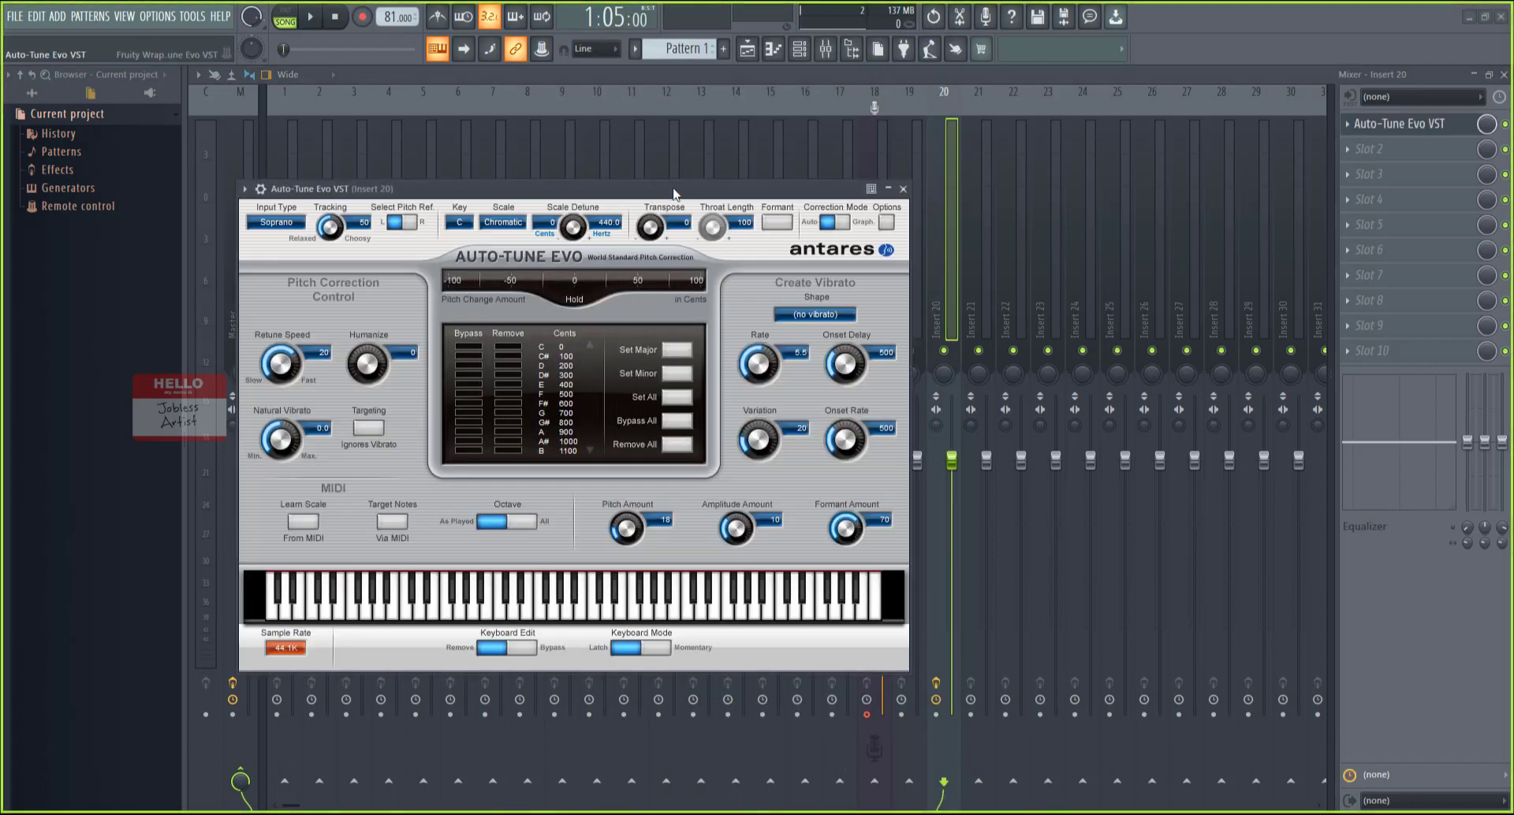
{"action": "left_click_drag", "start_coordinate": [674, 193], "coordinate": [1062, 176]}
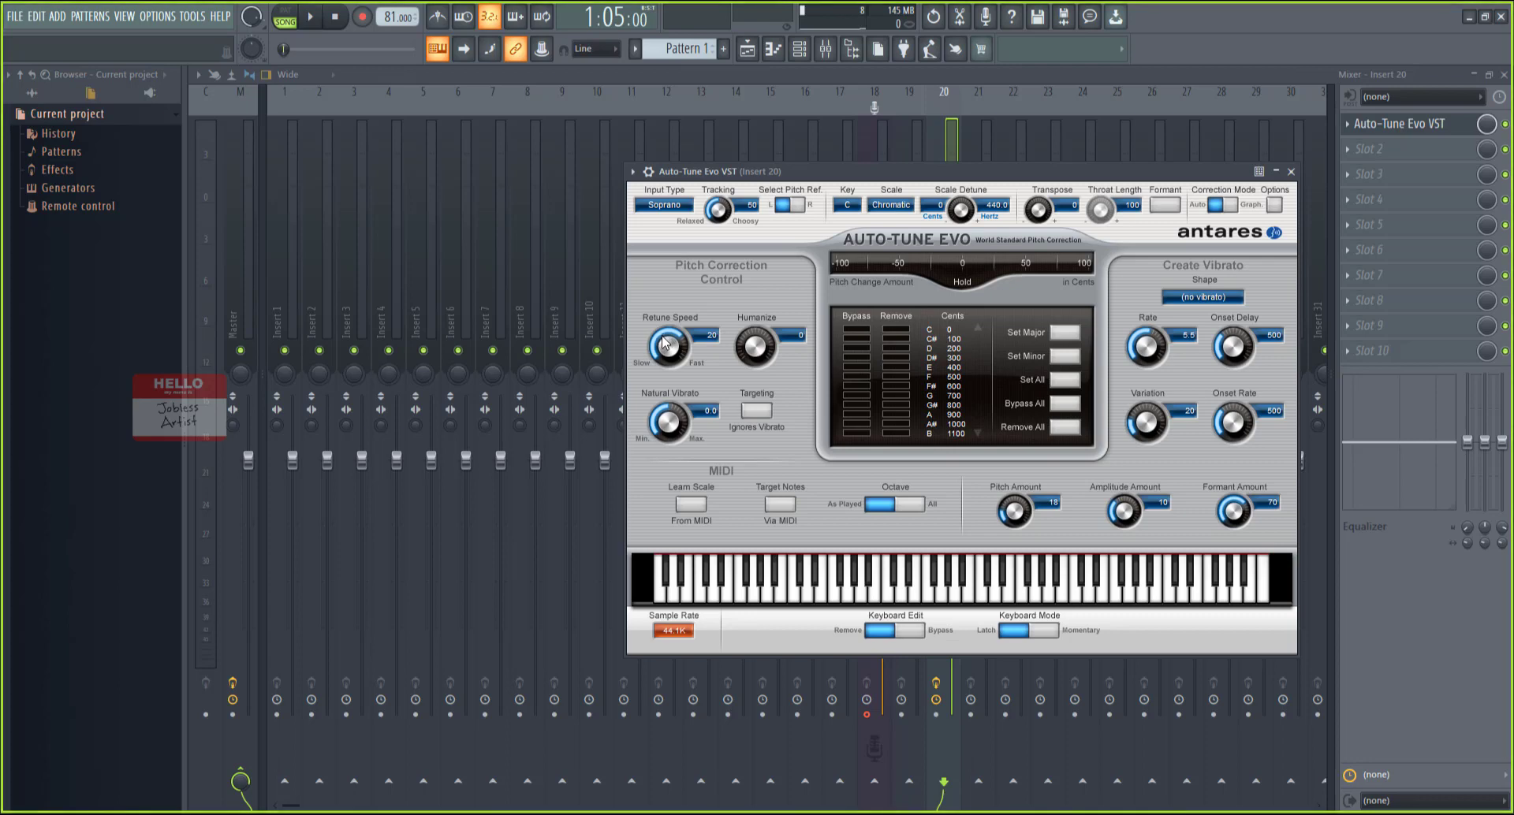
- Set Auto-Tune's Retune Speed to 92 and start playing the vocal
{"action": "left_click_drag", "start_coordinate": [664, 341], "coordinate": [702, 268]}
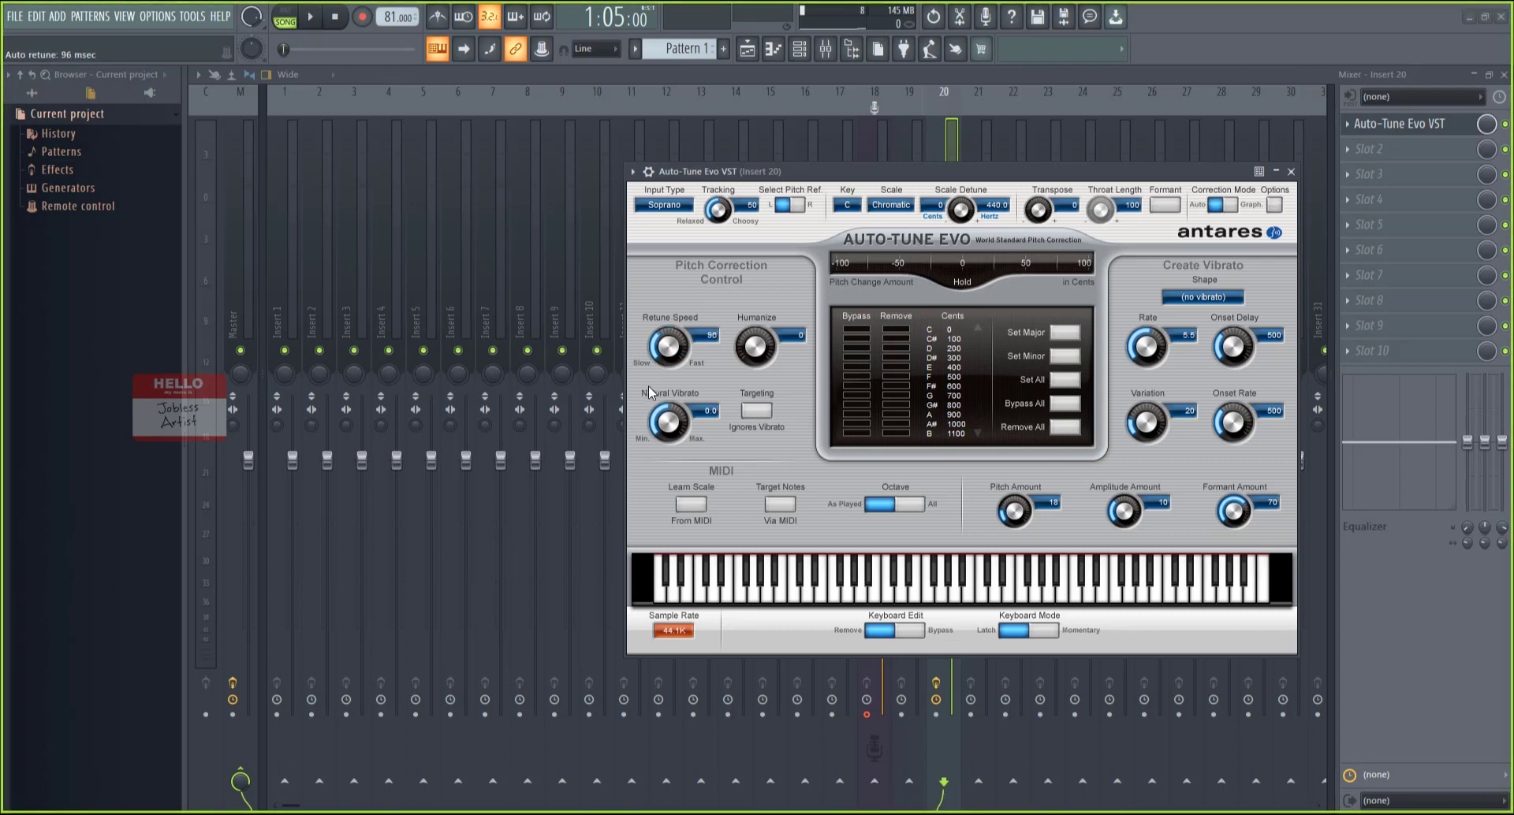
{"action": "left_click_drag", "start_coordinate": [651, 381], "coordinate": [650, 384]}
{"action": "left_click", "coordinate": [312, 19]}
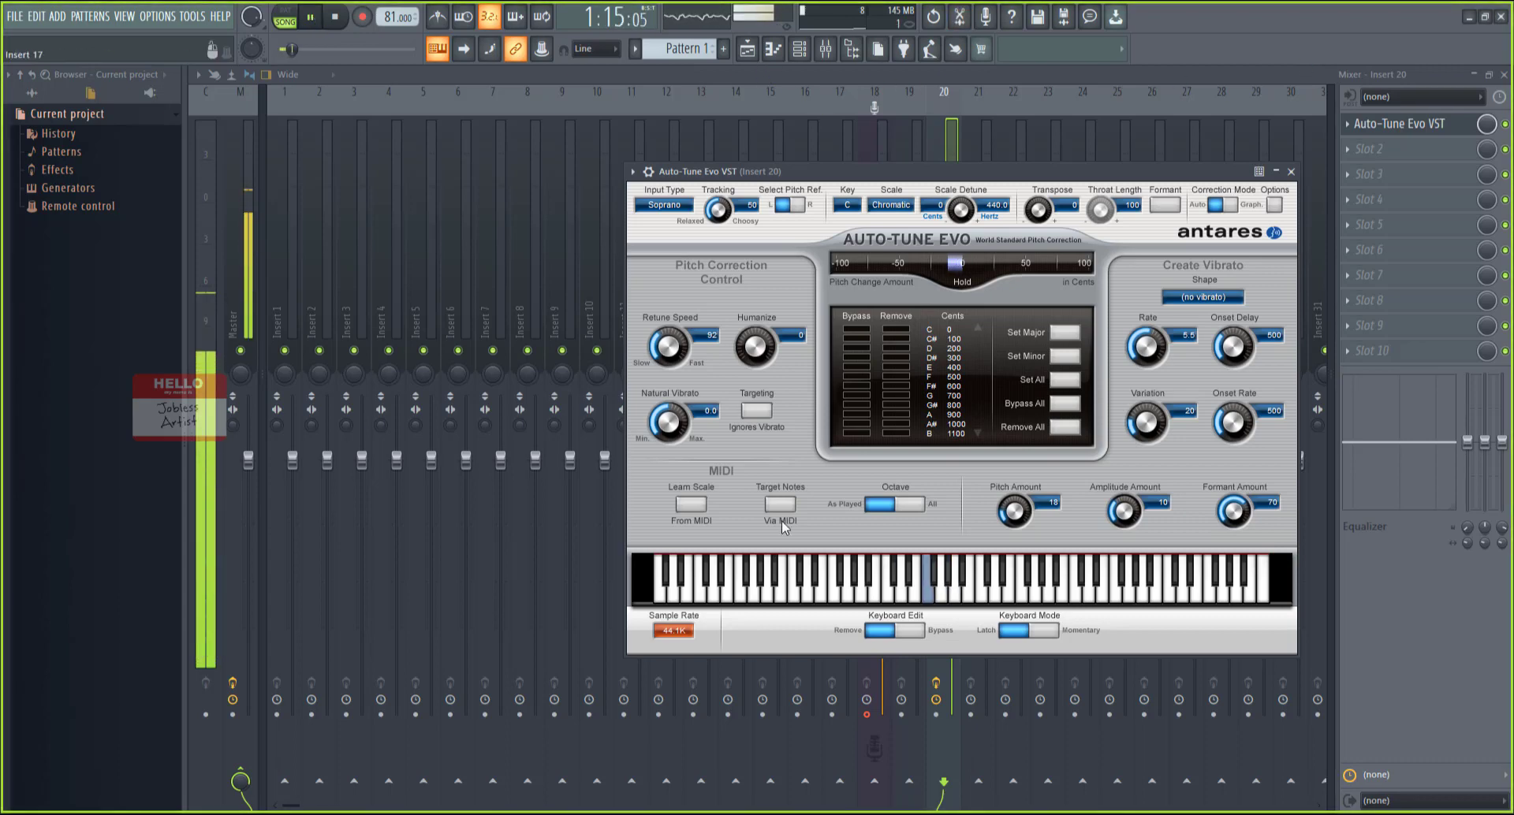
- Lower the Retune Speed to 0 while the vocal plays and pause playback
{"action": "left_click_drag", "start_coordinate": [651, 353], "coordinate": [651, 299]}
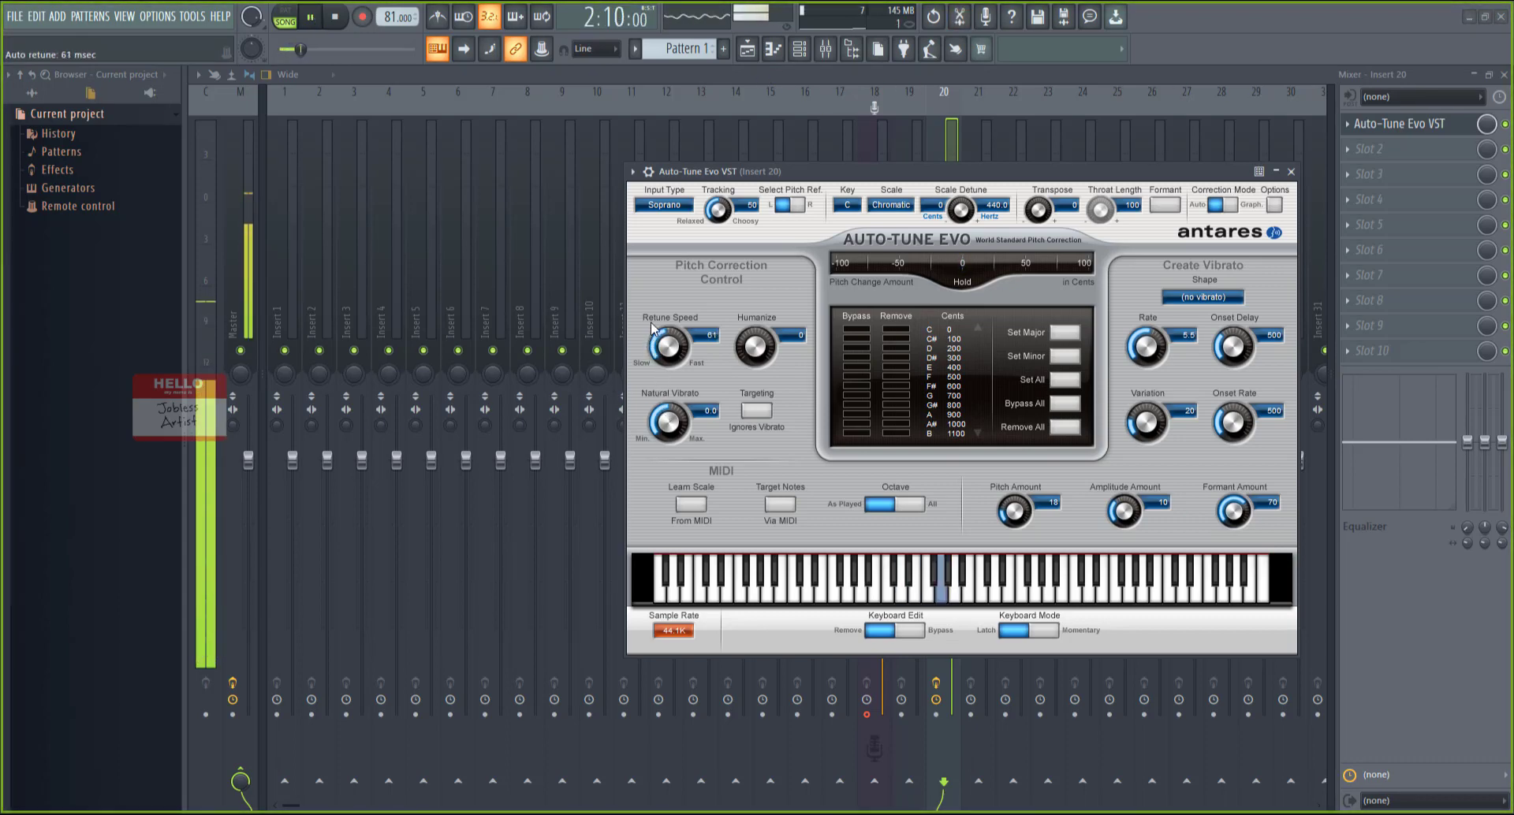
{"action": "left_click_drag", "start_coordinate": [708, 261], "coordinate": [763, 203]}
{"action": "left_click_drag", "start_coordinate": [690, 357], "coordinate": [752, 339]}
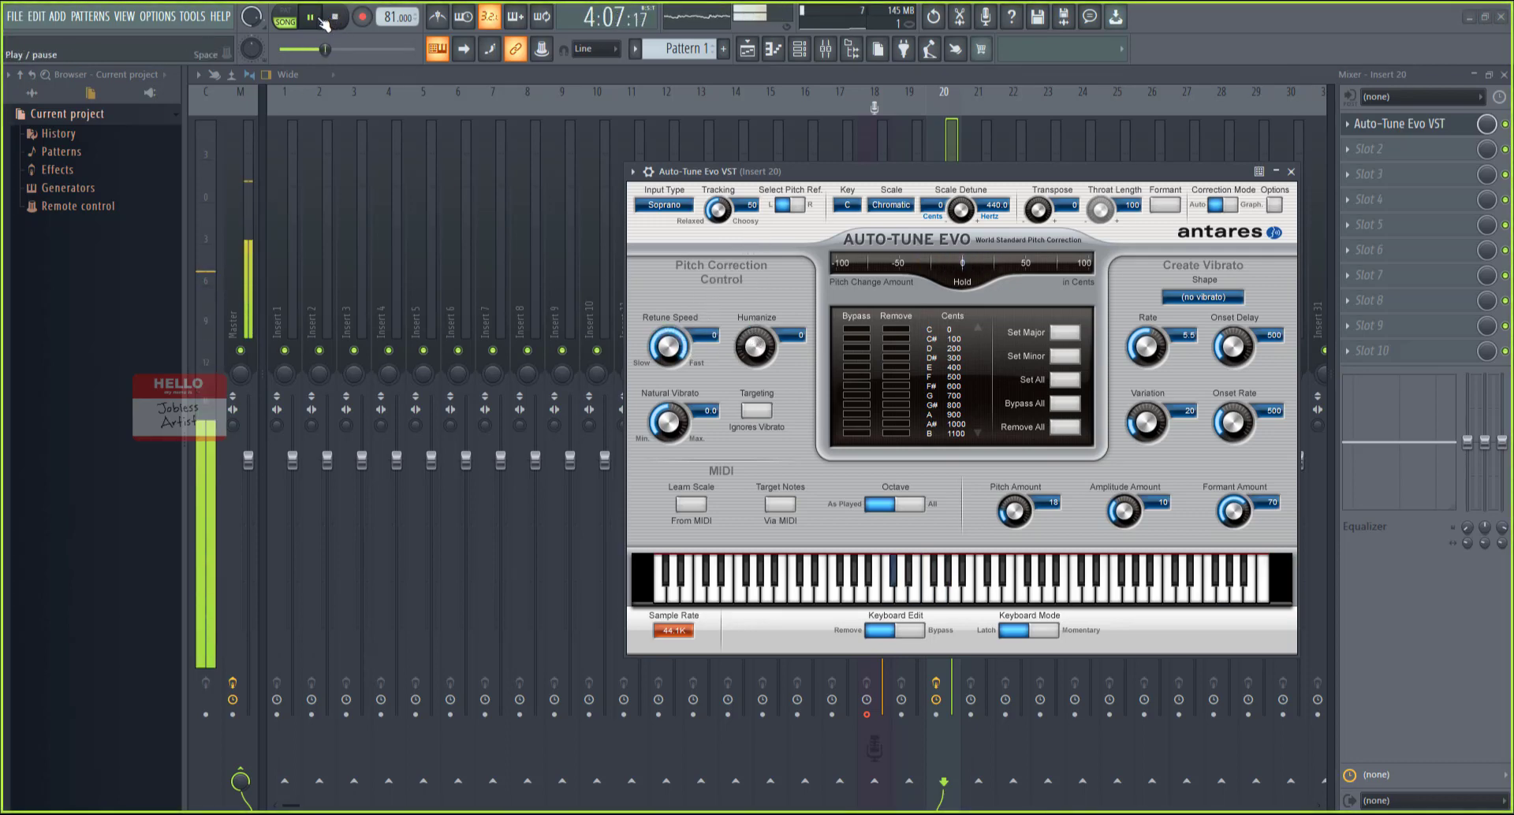
{"action": "left_click", "coordinate": [320, 18]}
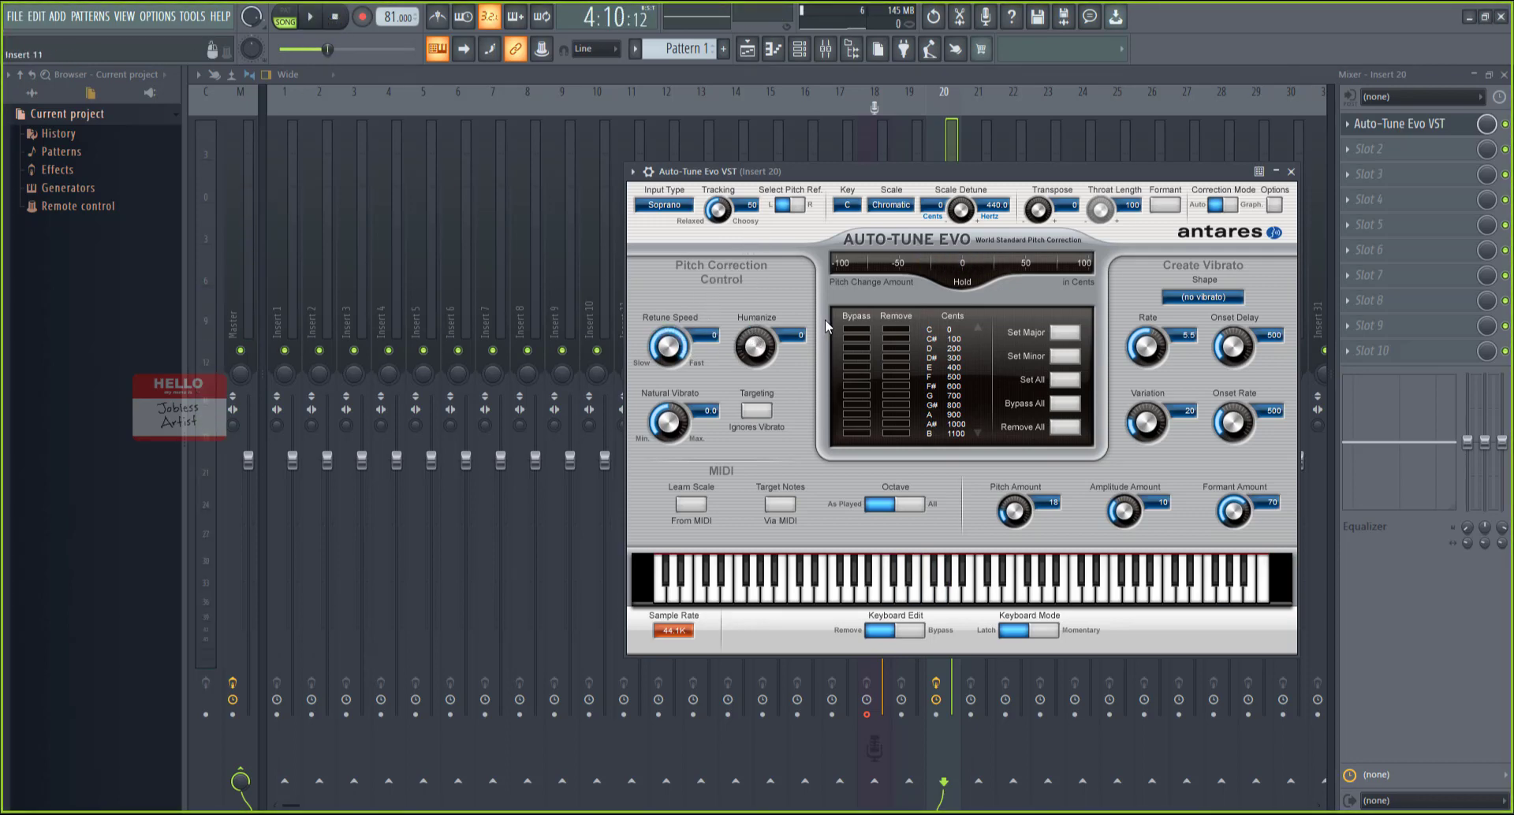
- Set Retune Speed to 2 and Humanize to 66 during playback, and replay the vocal from its start
{"action": "left_click", "coordinate": [314, 18]}
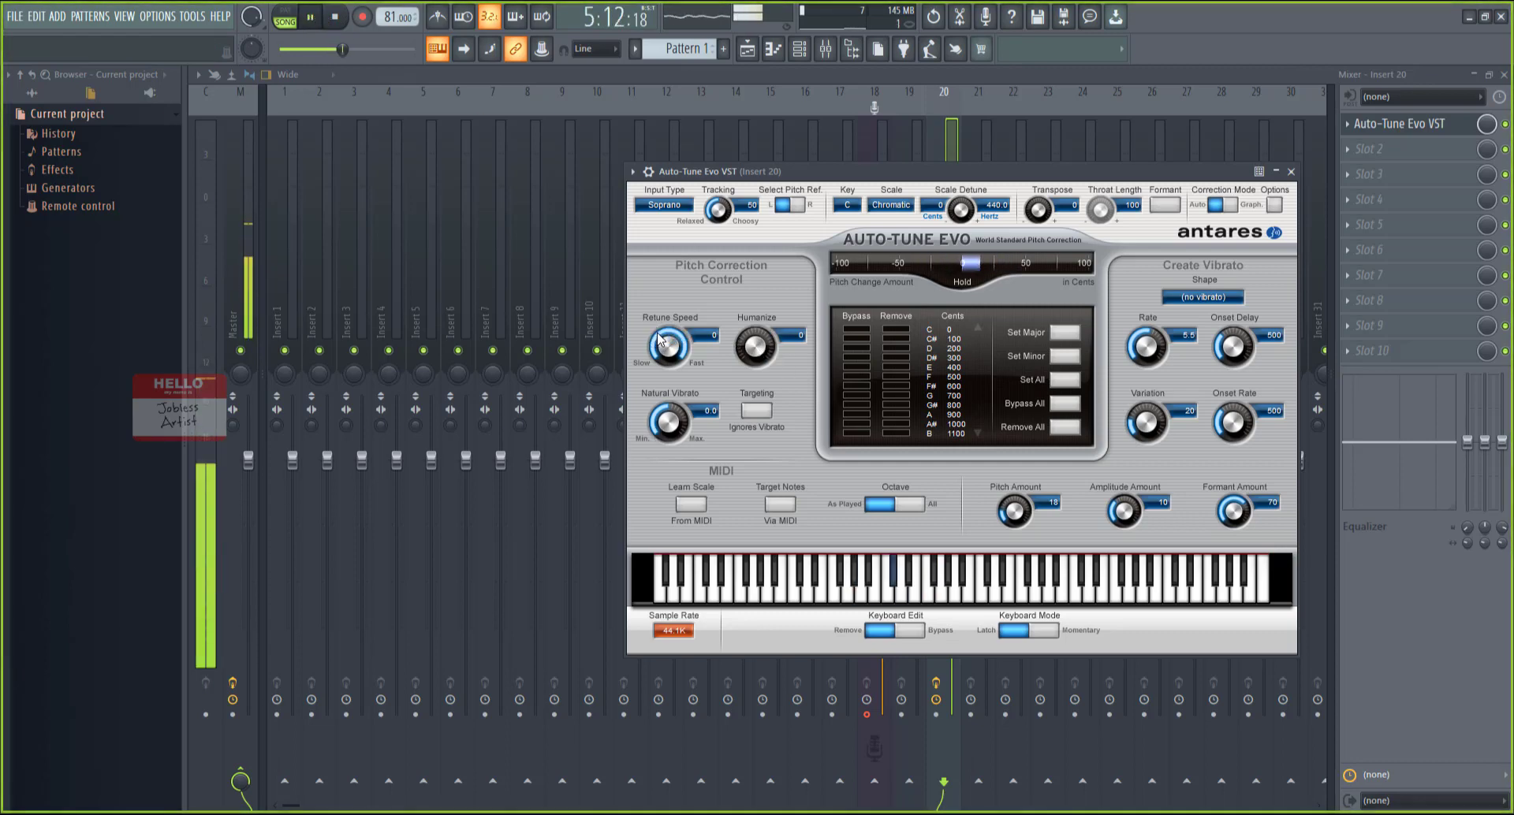
{"action": "left_click_drag", "start_coordinate": [666, 341], "coordinate": [669, 346]}
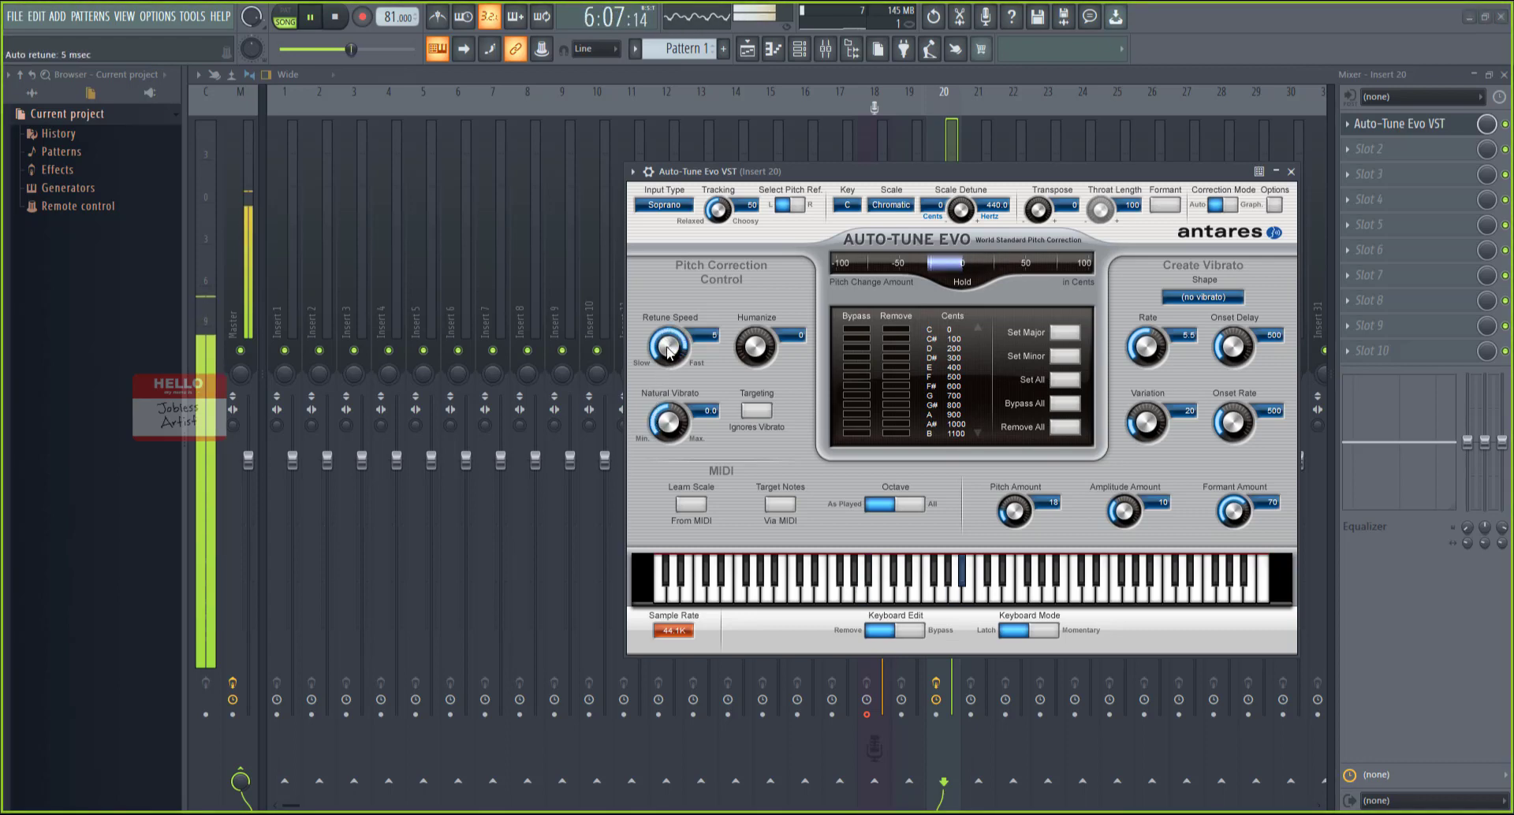
{"action": "left_click_drag", "start_coordinate": [767, 341], "coordinate": [801, 279]}
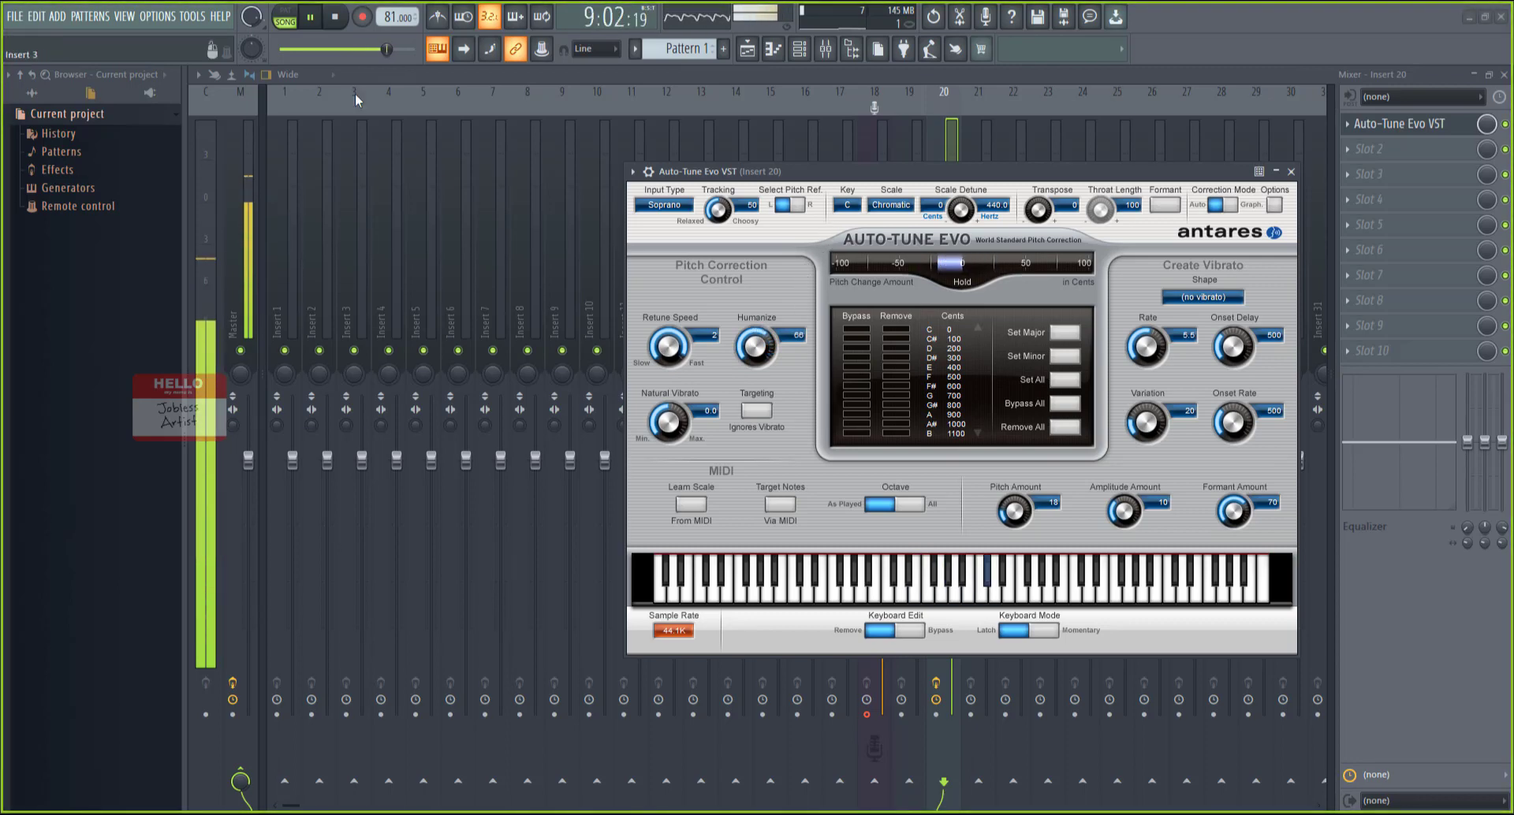
{"action": "key", "text": "space"}
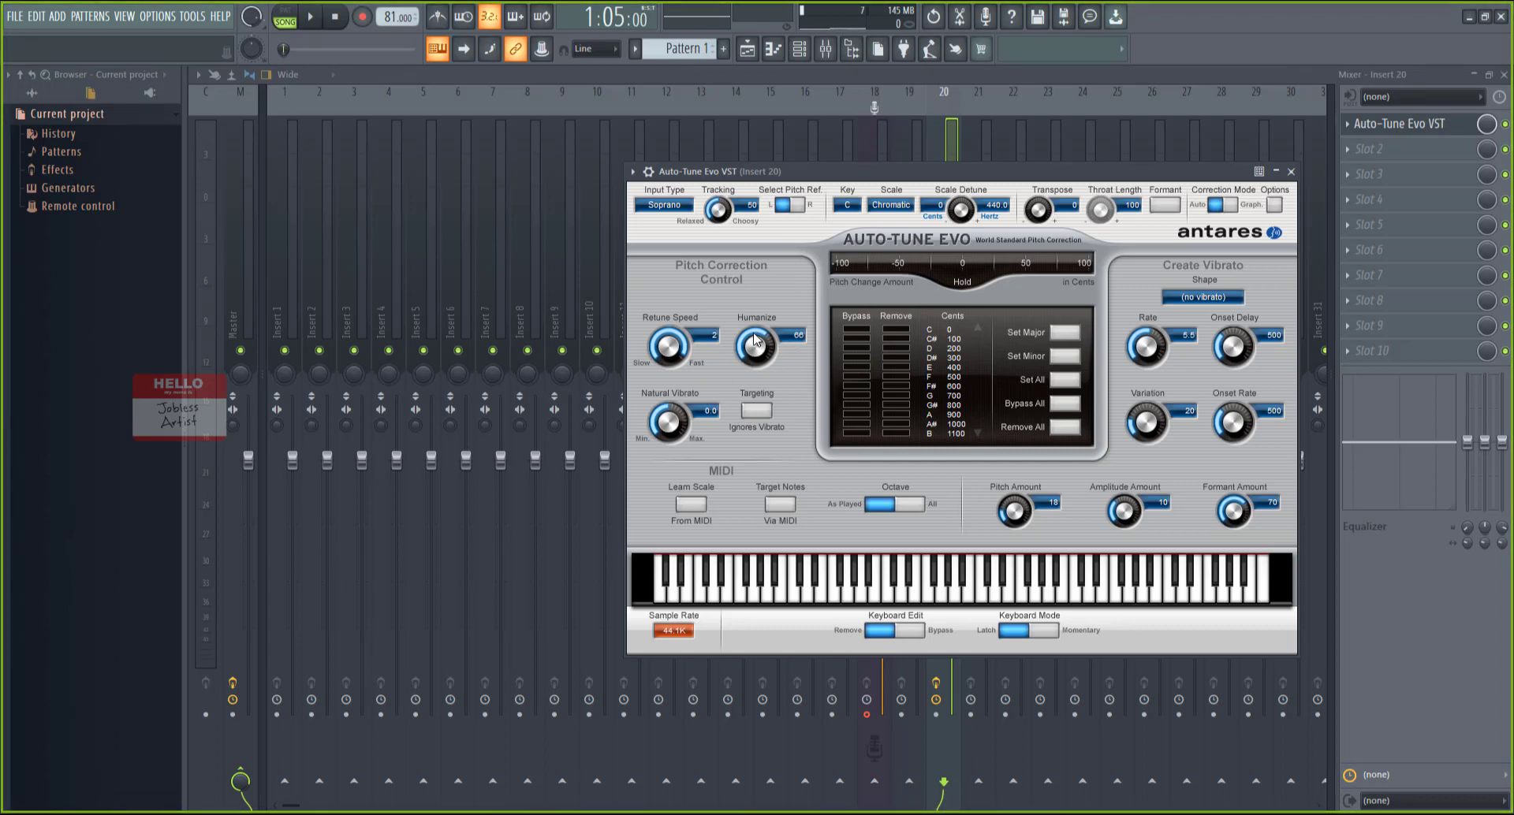
{"action": "key", "text": "space"}
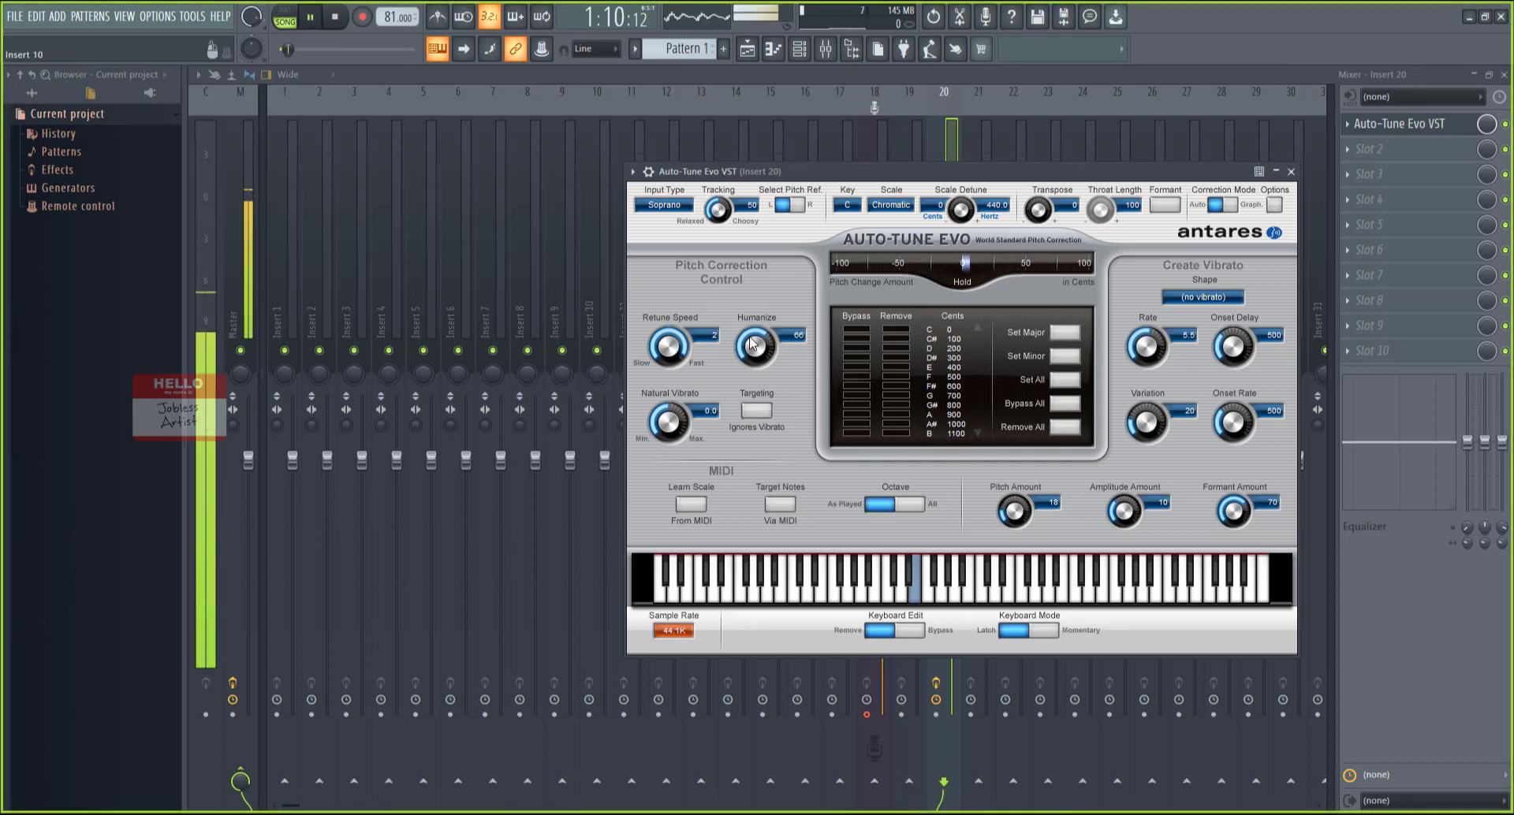
- Try Humanize at 0 and 100, Retune Speed at 13 and Natural Vibrato at 1.3 while the vocal plays
{"action": "left_click_drag", "start_coordinate": [753, 344], "coordinate": [740, 409]}
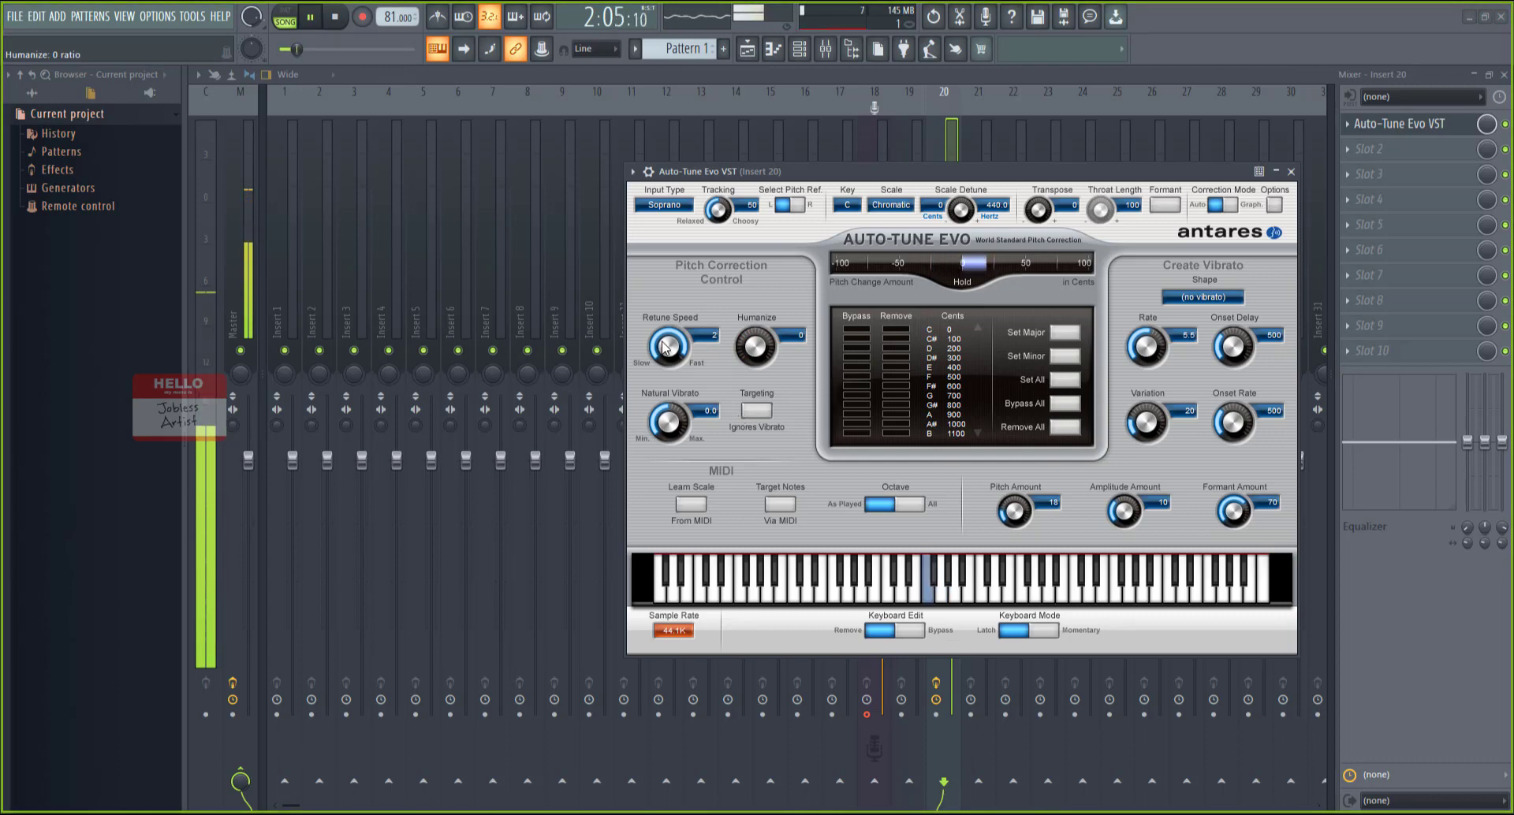
{"action": "left_click_drag", "start_coordinate": [664, 347], "coordinate": [757, 264]}
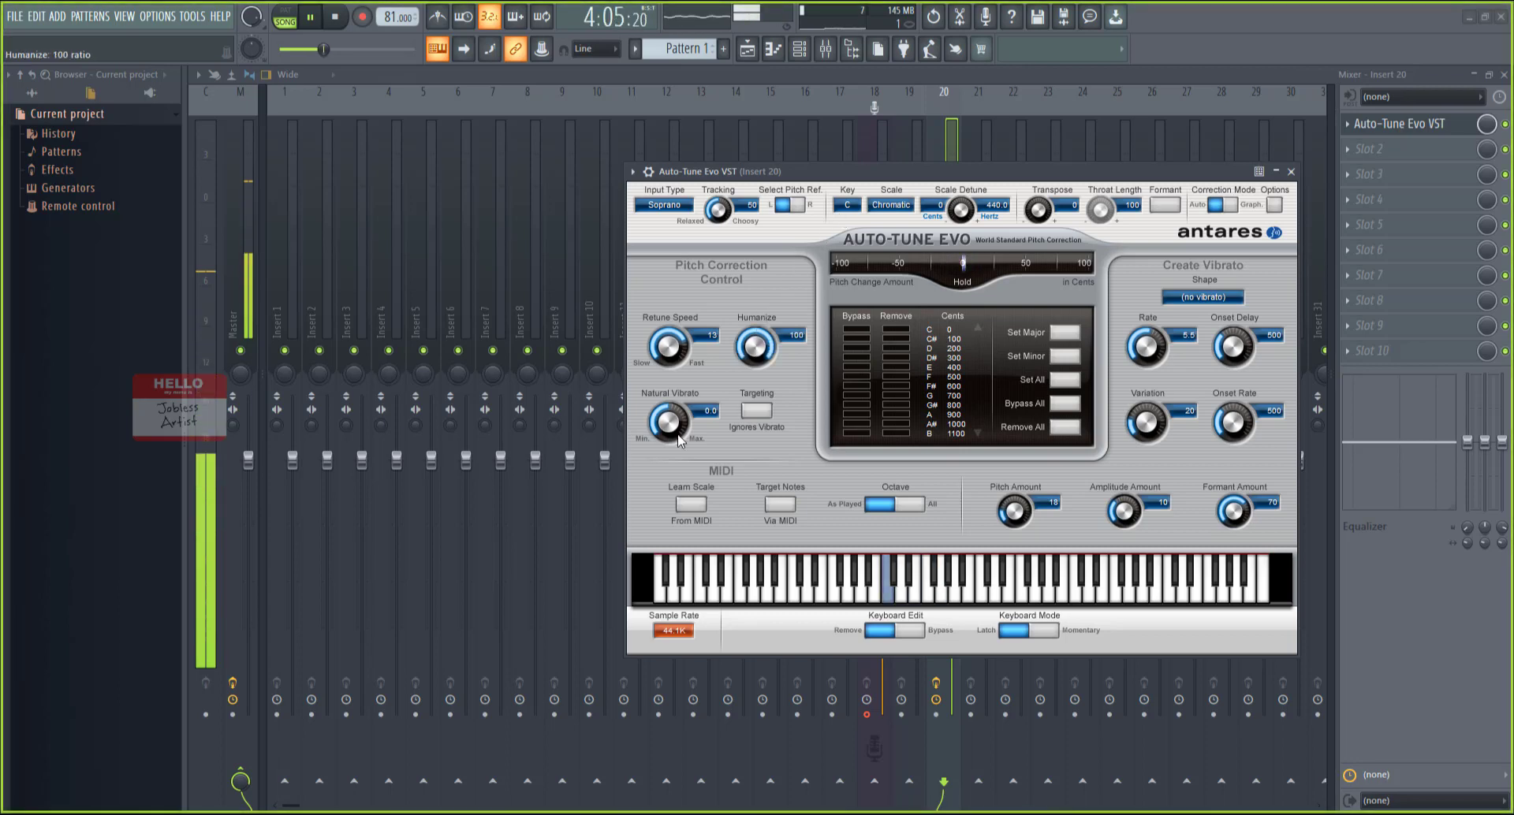
{"action": "left_click_drag", "start_coordinate": [679, 440], "coordinate": [670, 392]}
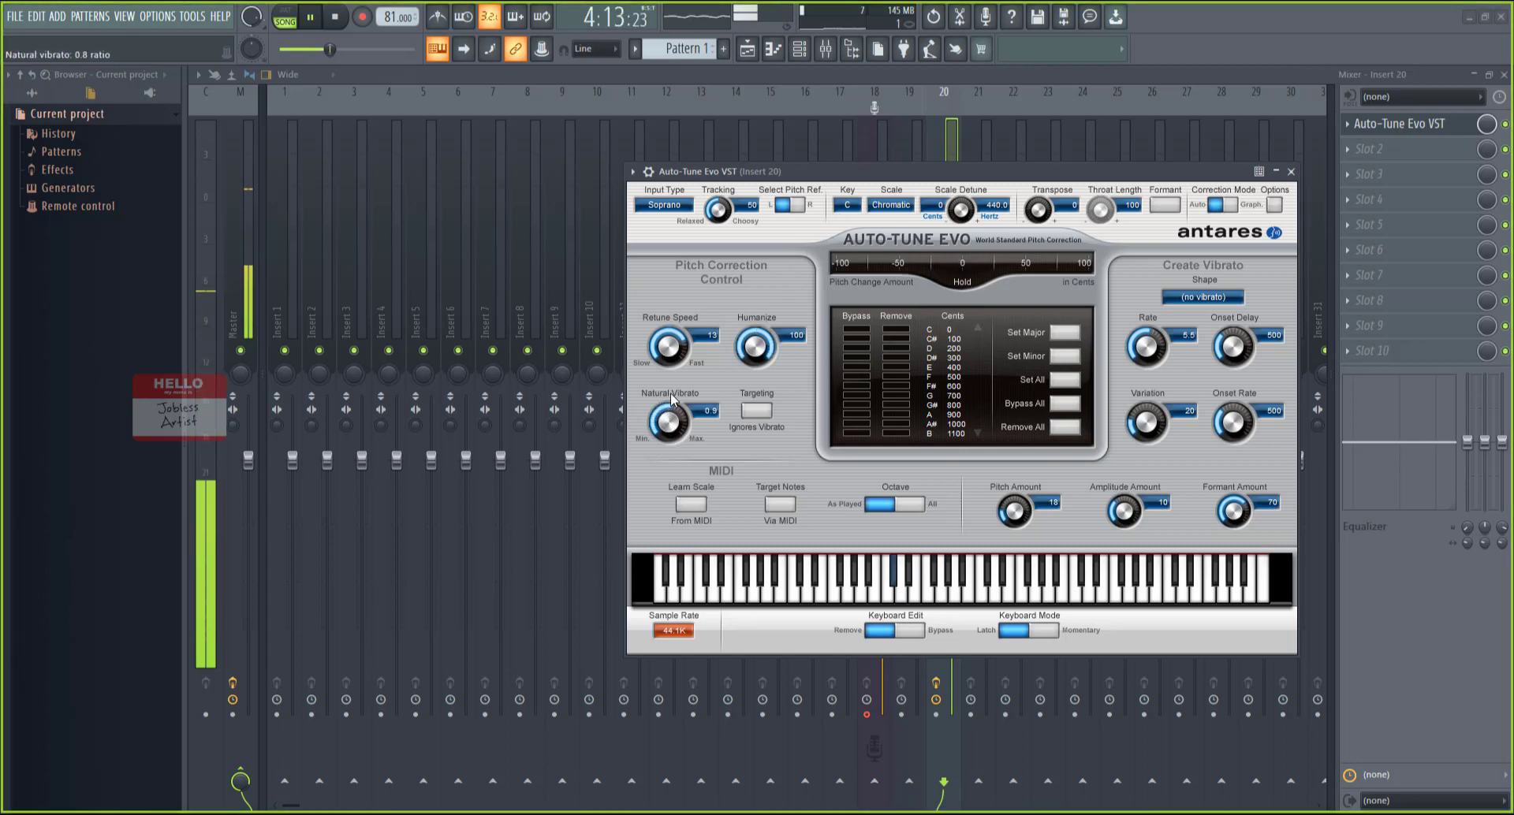
- Audition the vocal in the keys Db, Eb, E, F, F# and G during playback, and stop playback
{"action": "left_click", "coordinate": [847, 205]}
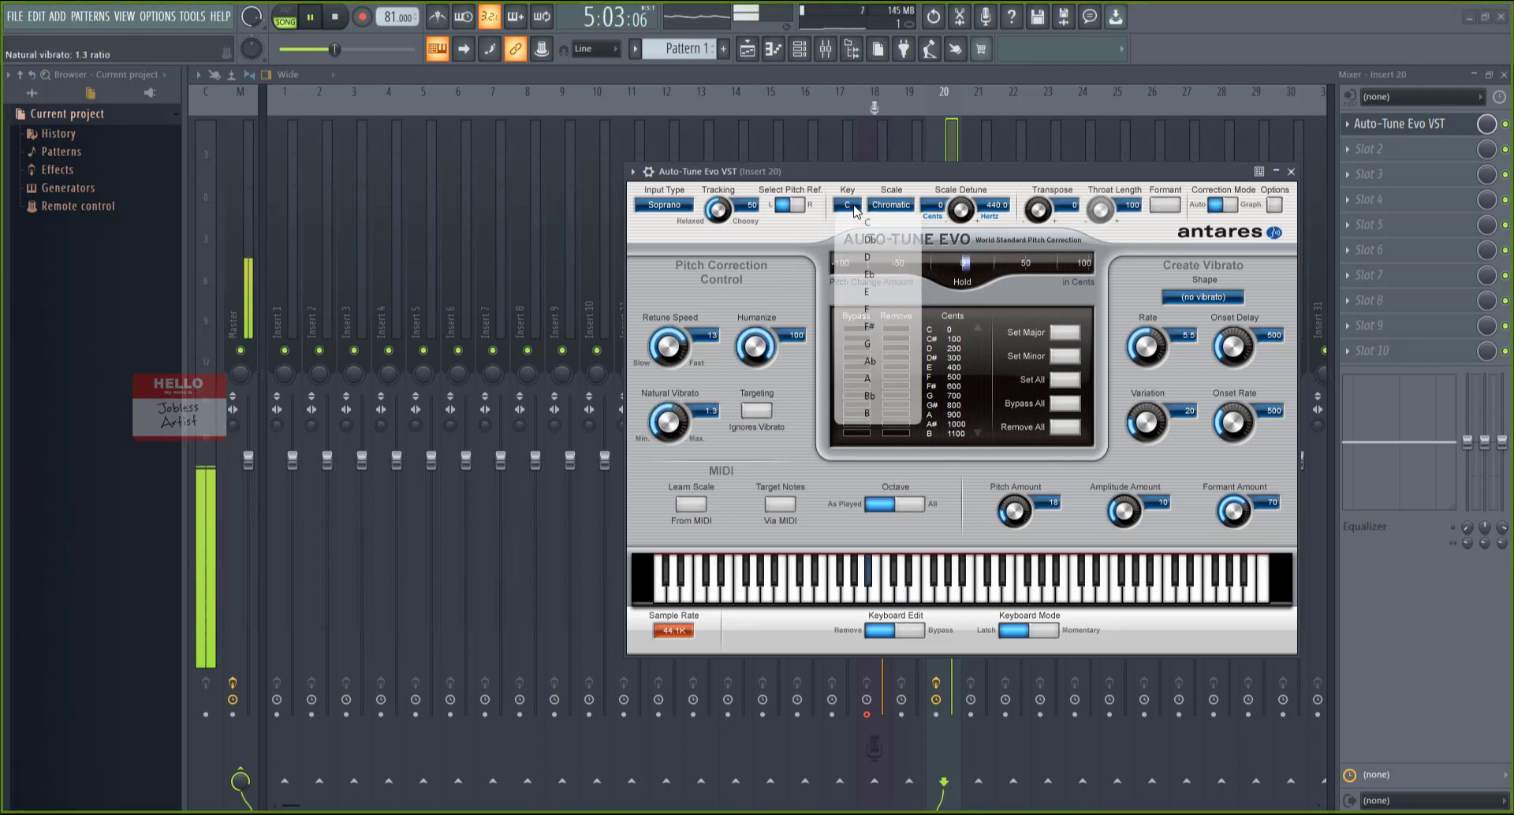
{"action": "left_click", "coordinate": [873, 246]}
{"action": "left_click", "coordinate": [846, 205]}
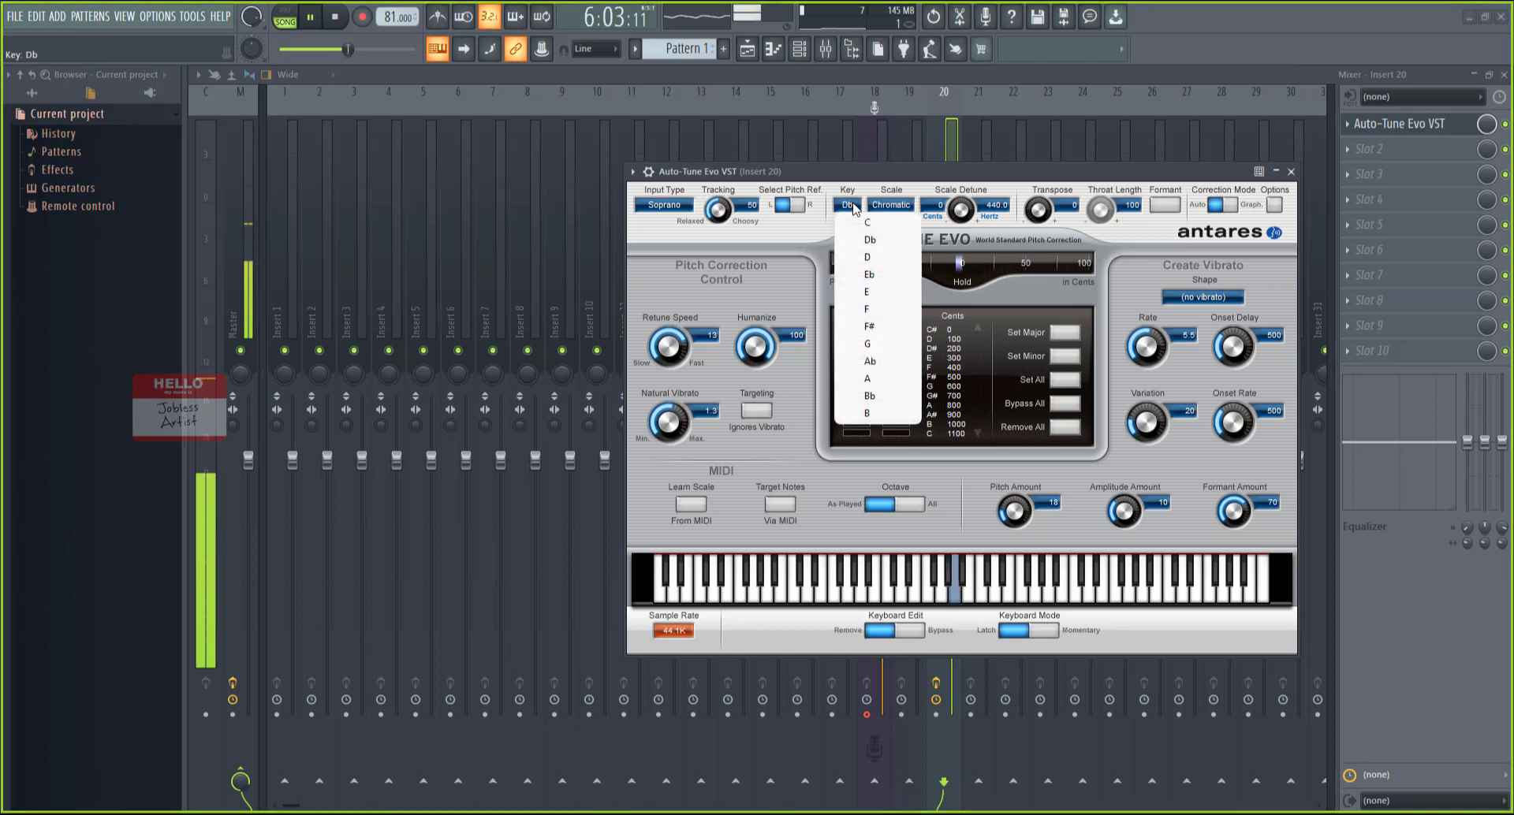
{"action": "left_click", "coordinate": [870, 274]}
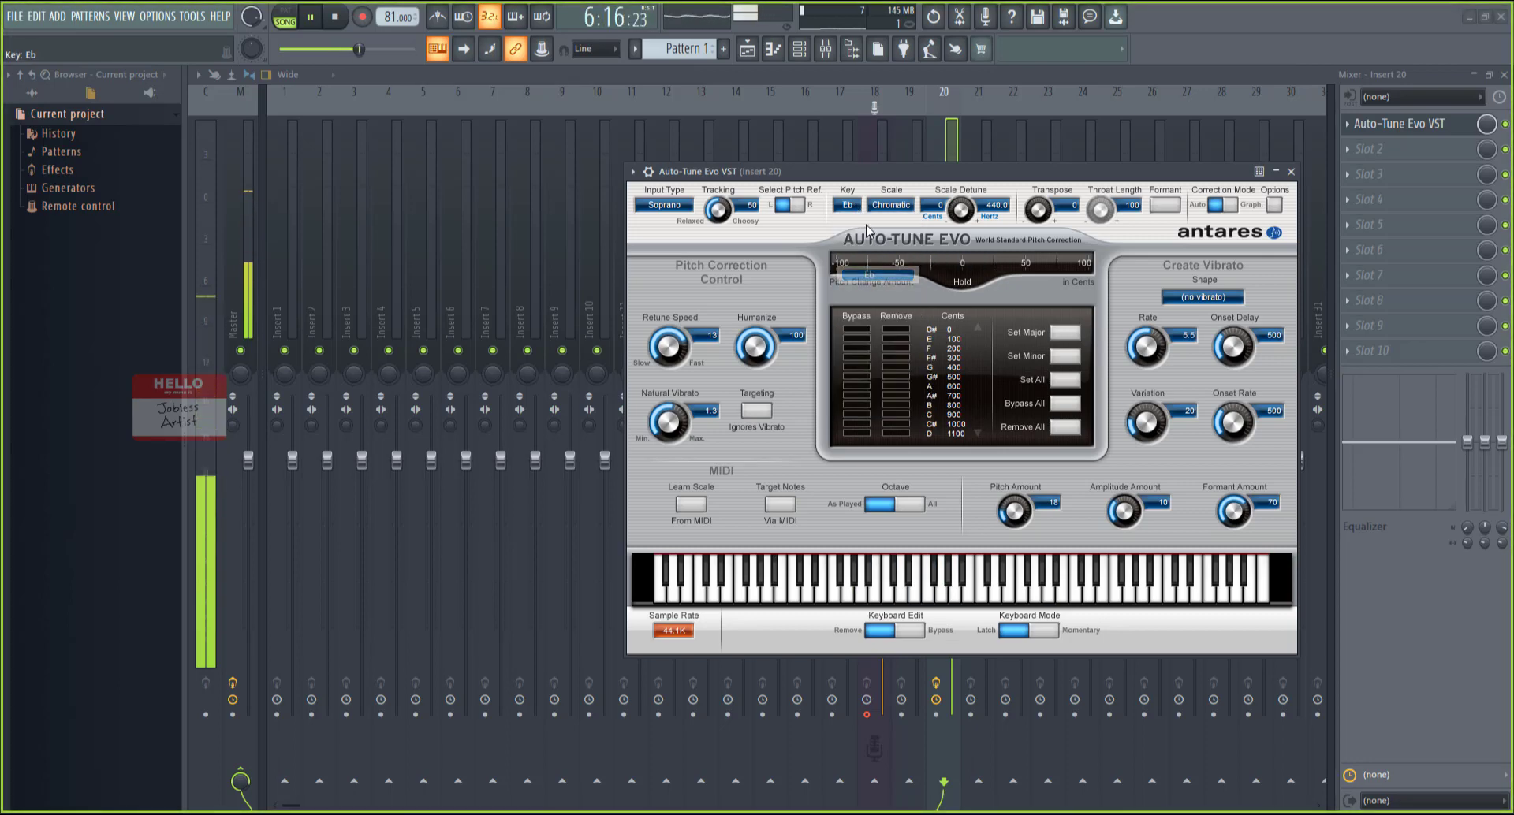
{"action": "left_click", "coordinate": [847, 205]}
{"action": "left_click", "coordinate": [870, 289]}
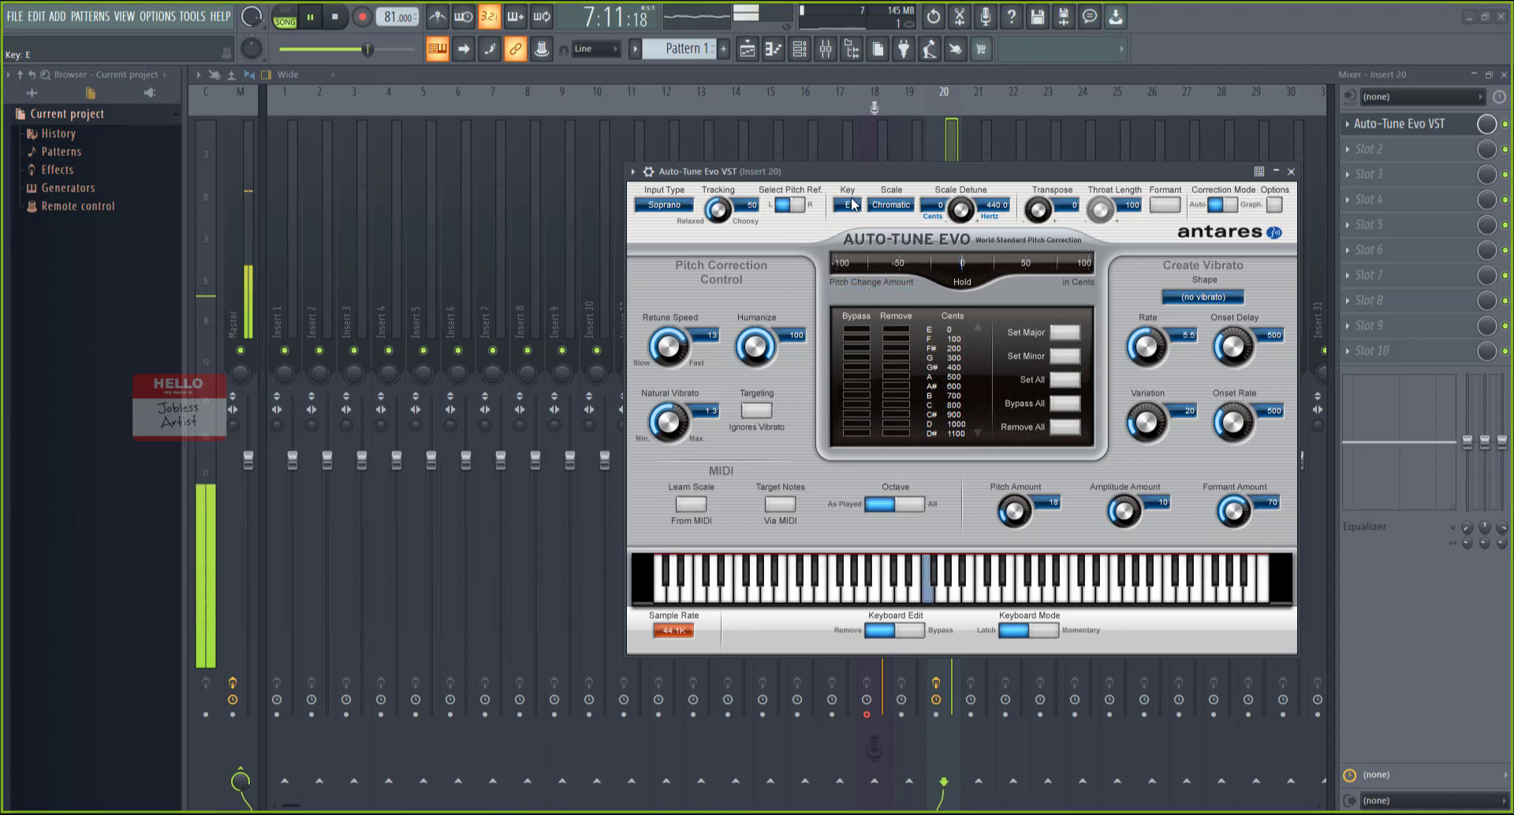
{"action": "left_click", "coordinate": [848, 205]}
{"action": "left_click", "coordinate": [867, 309]}
{"action": "left_click", "coordinate": [850, 206]}
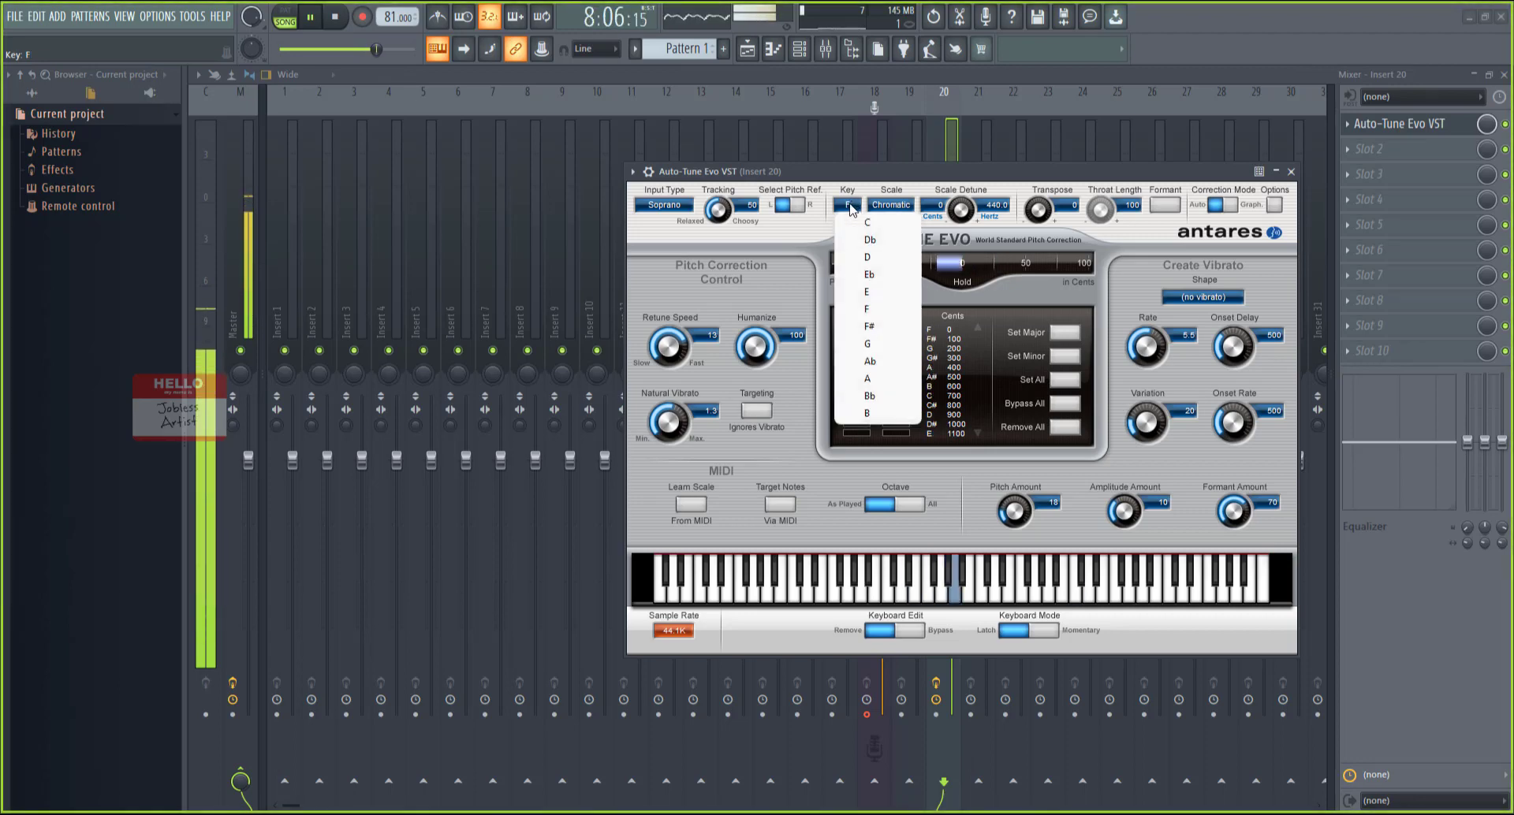
{"action": "left_click", "coordinate": [870, 326]}
{"action": "left_click", "coordinate": [847, 205]}
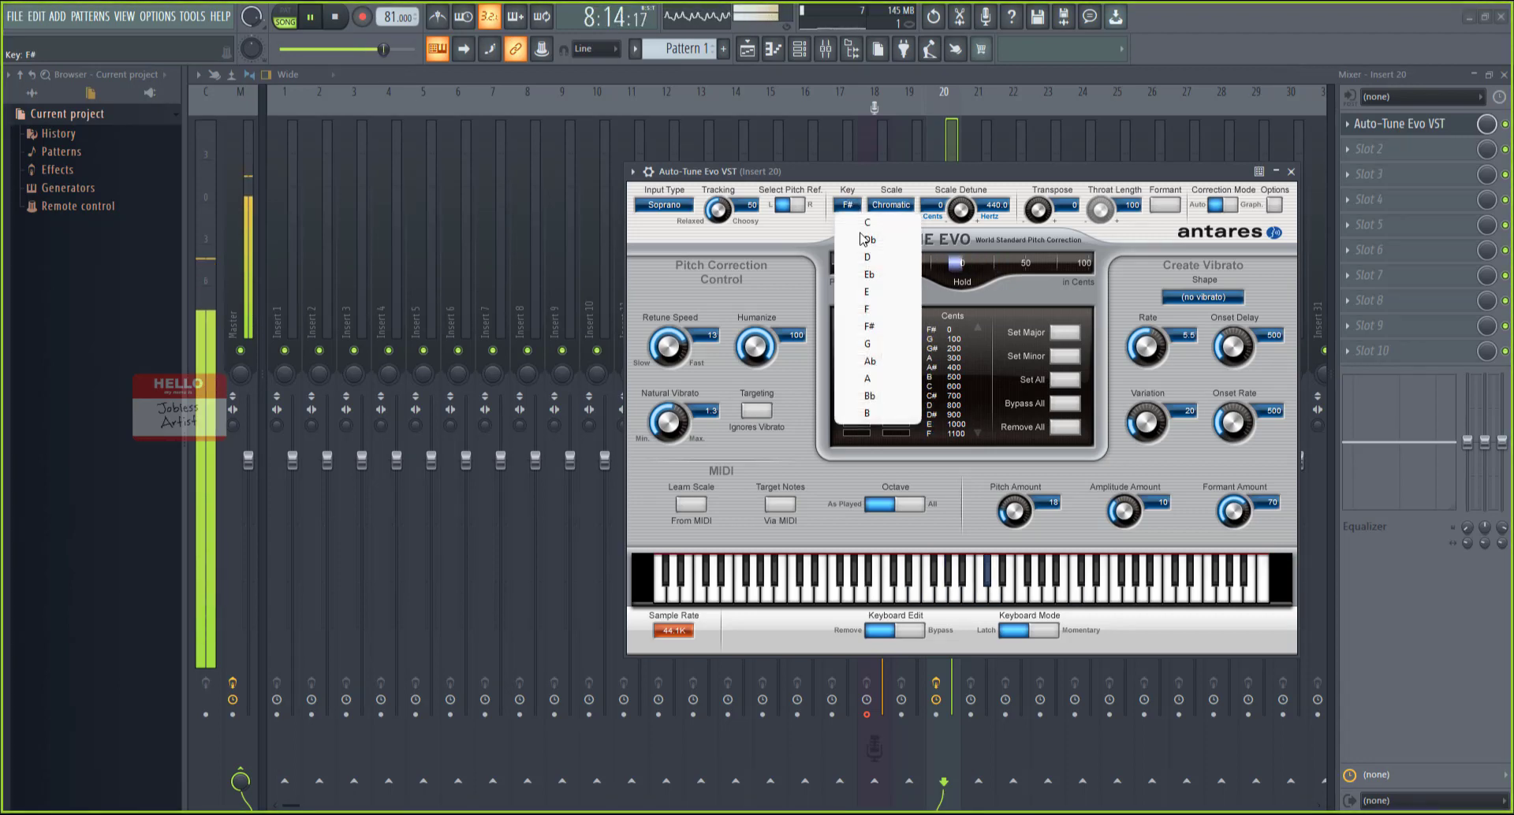
{"action": "left_click", "coordinate": [868, 344]}
{"action": "key", "text": "space"}
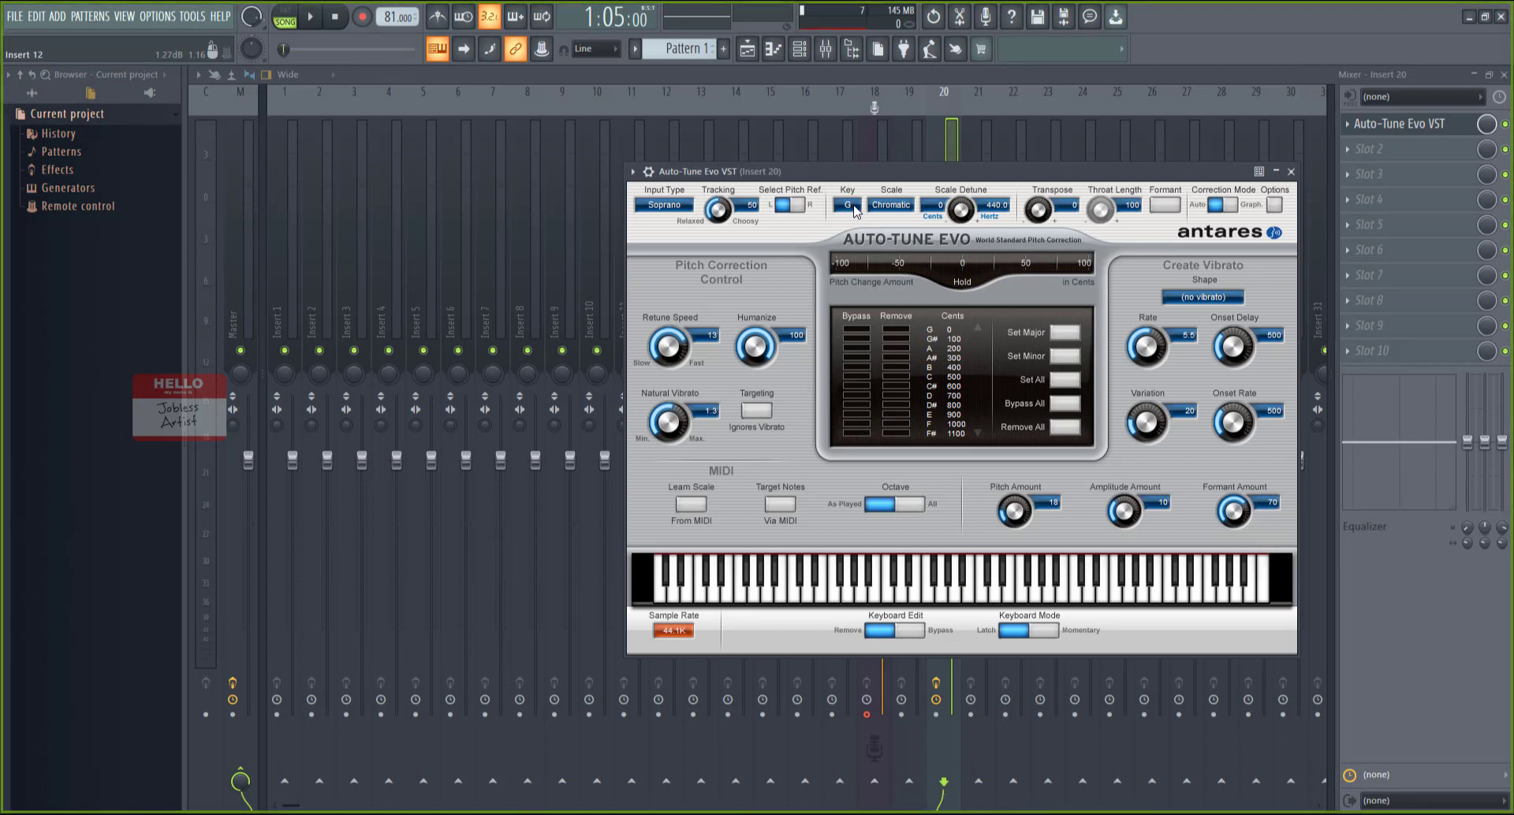
- Switch Auto-Tune's key through C, Db and D with playback stopped, and close the list of keys
{"action": "left_click", "coordinate": [855, 209]}
{"action": "left_click", "coordinate": [873, 233]}
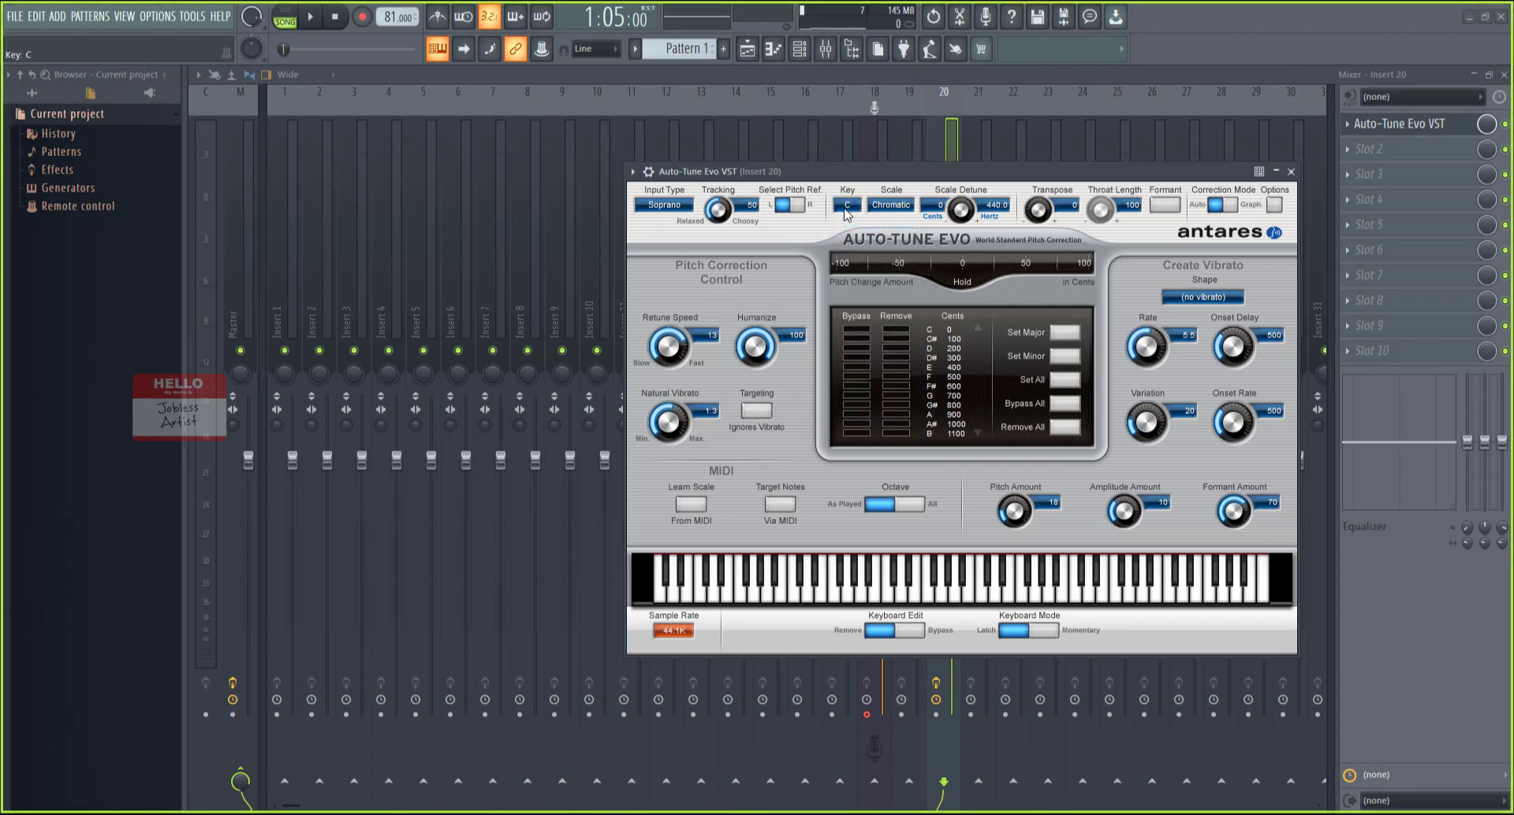
{"action": "left_click", "coordinate": [848, 205]}
{"action": "left_click", "coordinate": [872, 242]}
{"action": "left_click", "coordinate": [849, 207]}
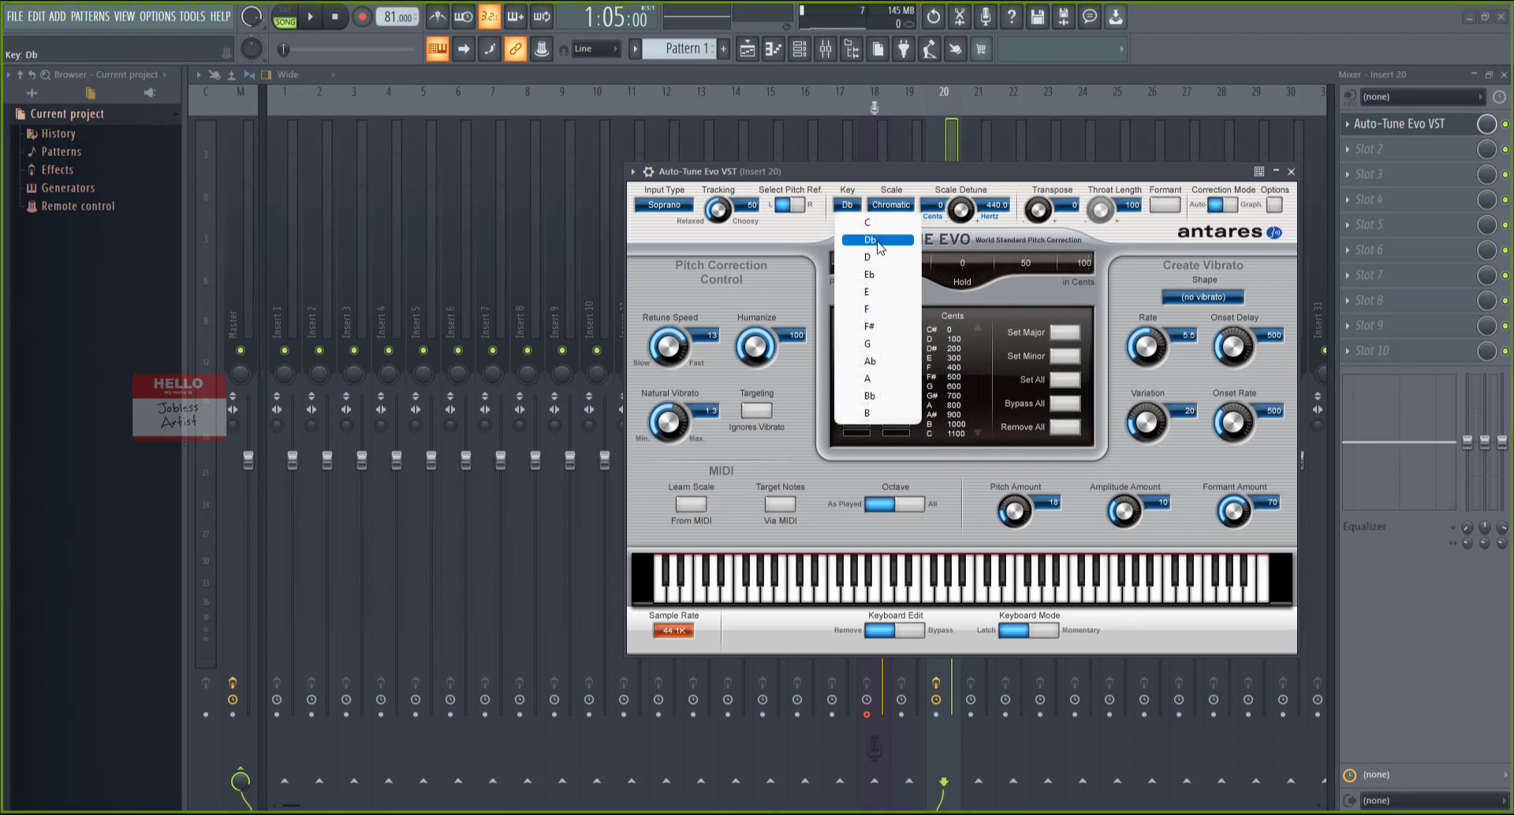
{"action": "left_click", "coordinate": [870, 257]}
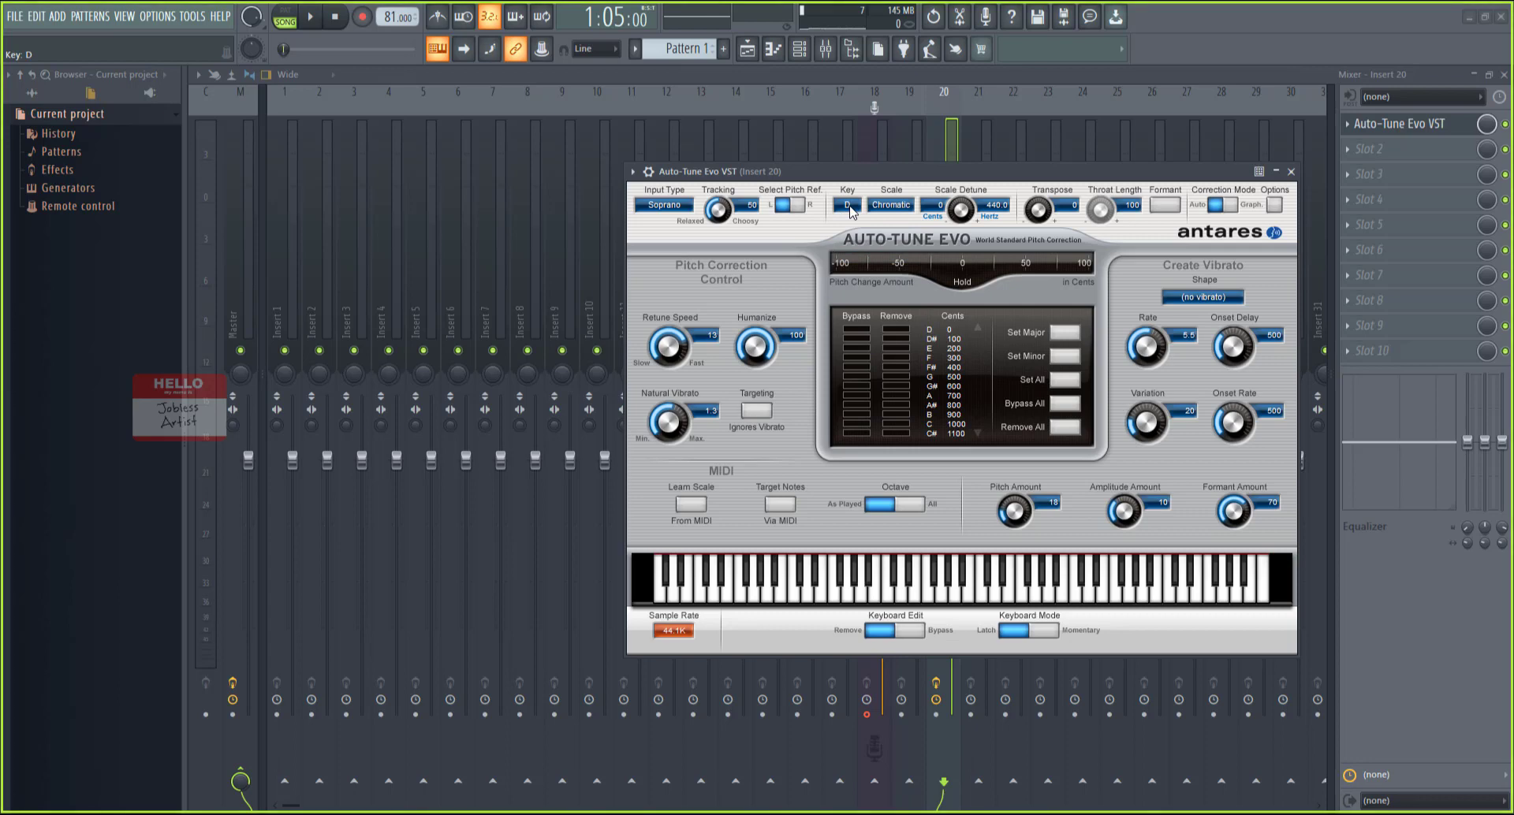
{"action": "left_click", "coordinate": [849, 207]}
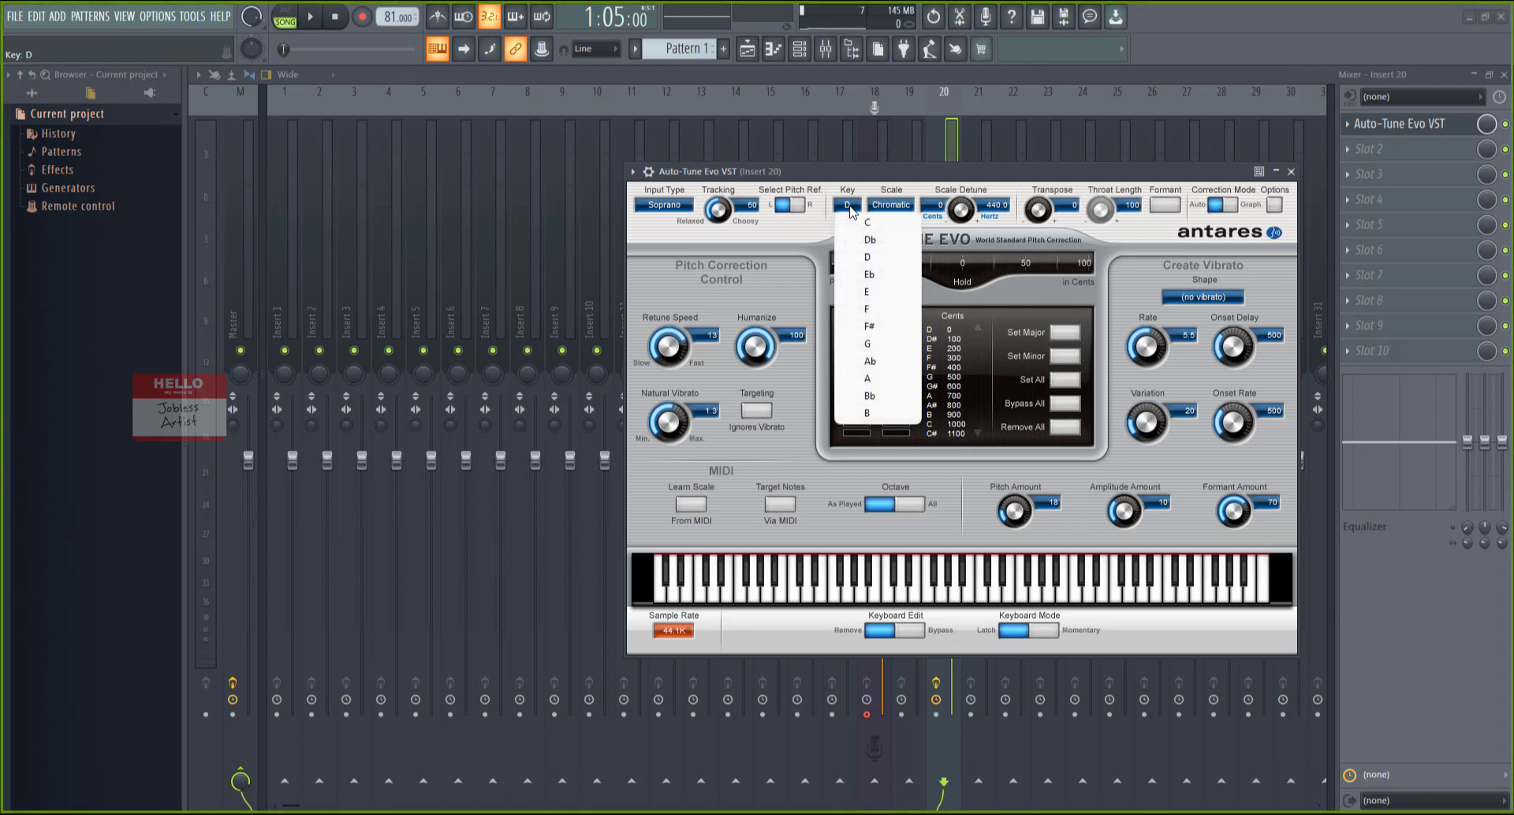
{"action": "left_click", "coordinate": [938, 175]}
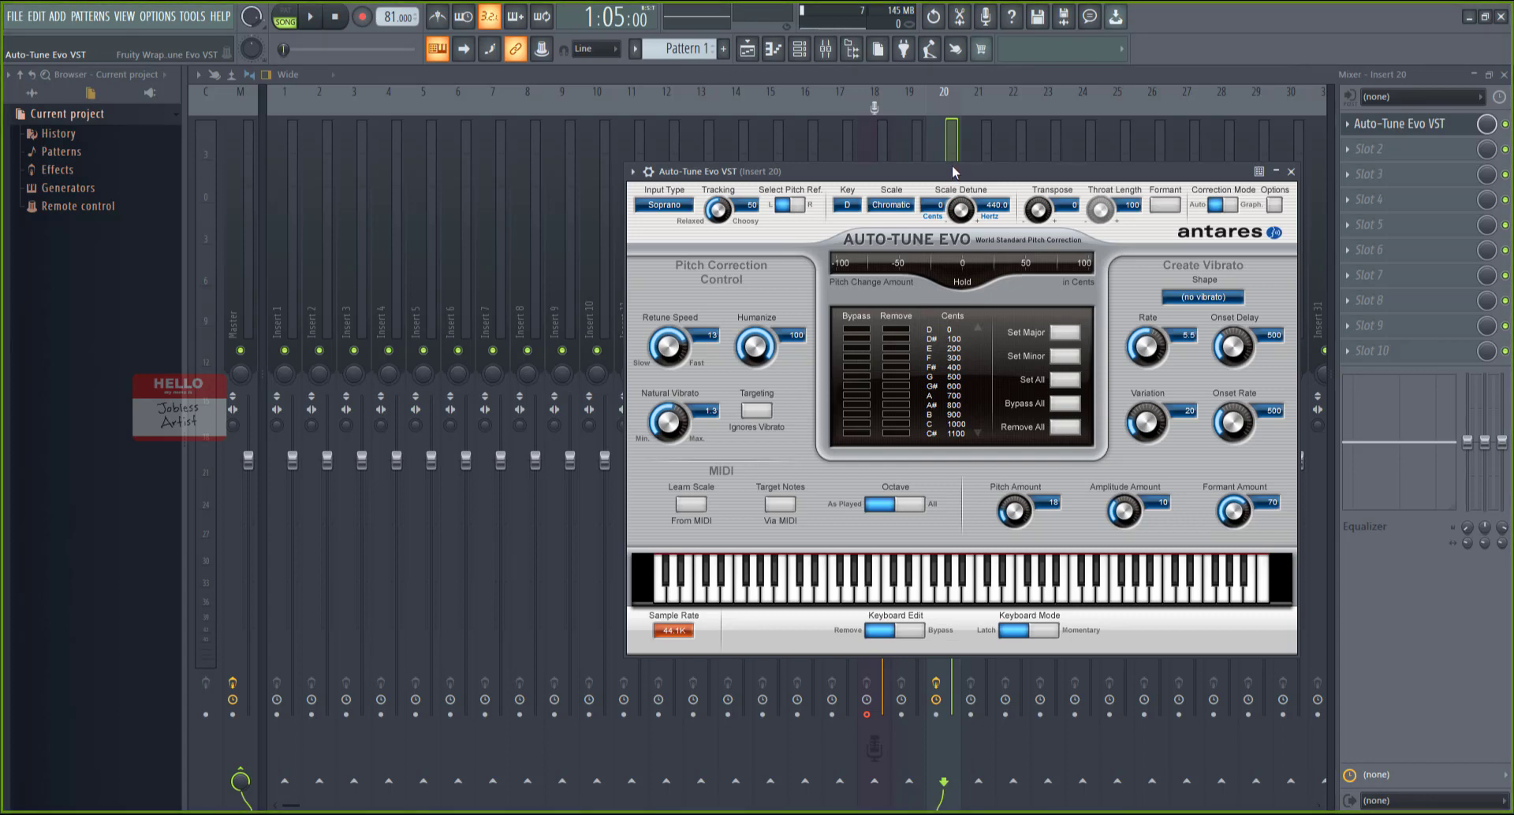
- Set Auto-Tune's key to C and look over the list of available keys
{"action": "left_click", "coordinate": [850, 206]}
{"action": "left_click", "coordinate": [875, 228]}
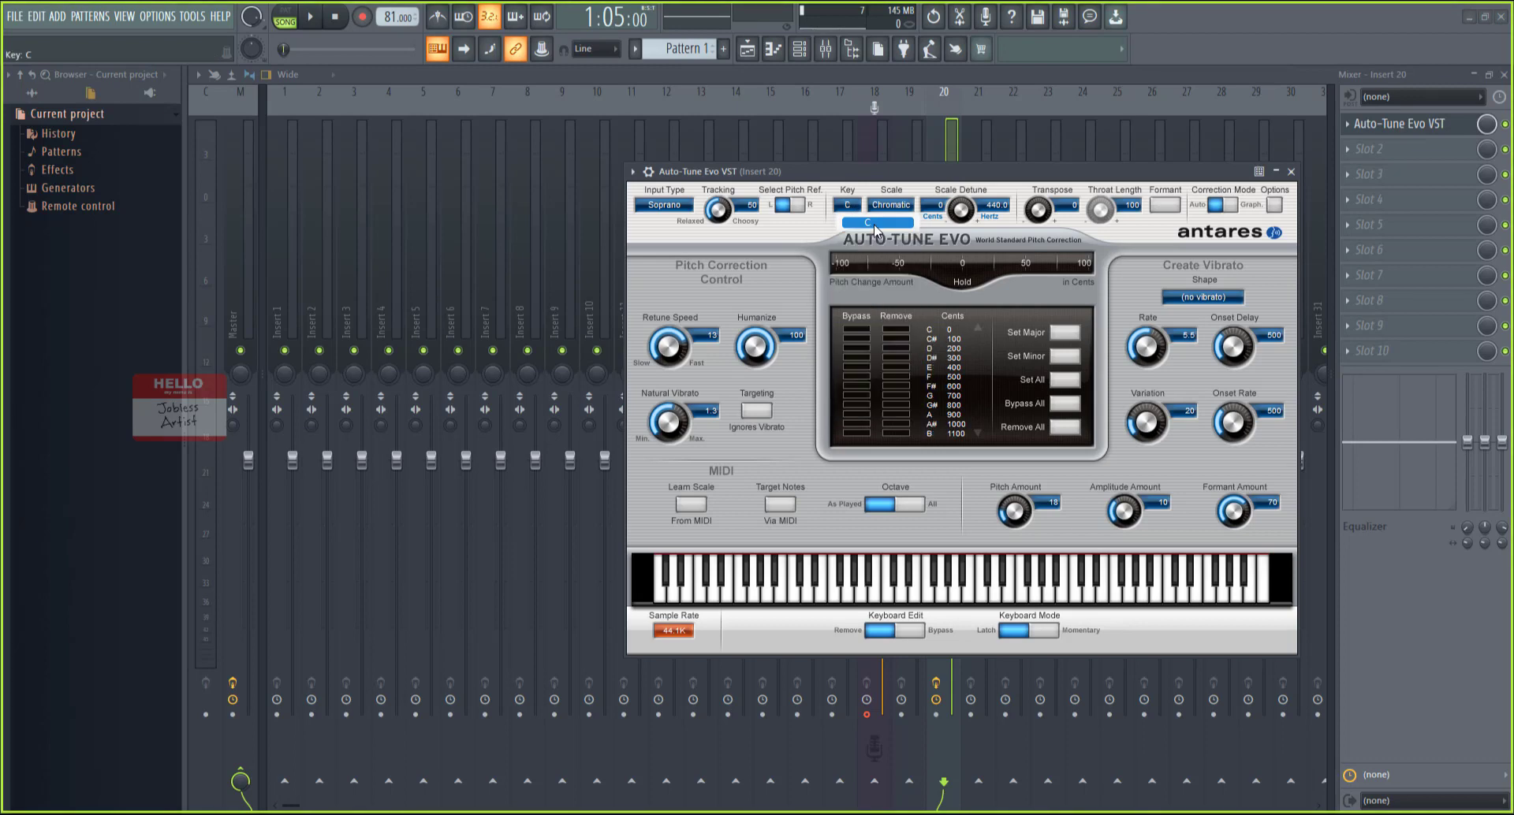
{"action": "left_click", "coordinate": [850, 207]}
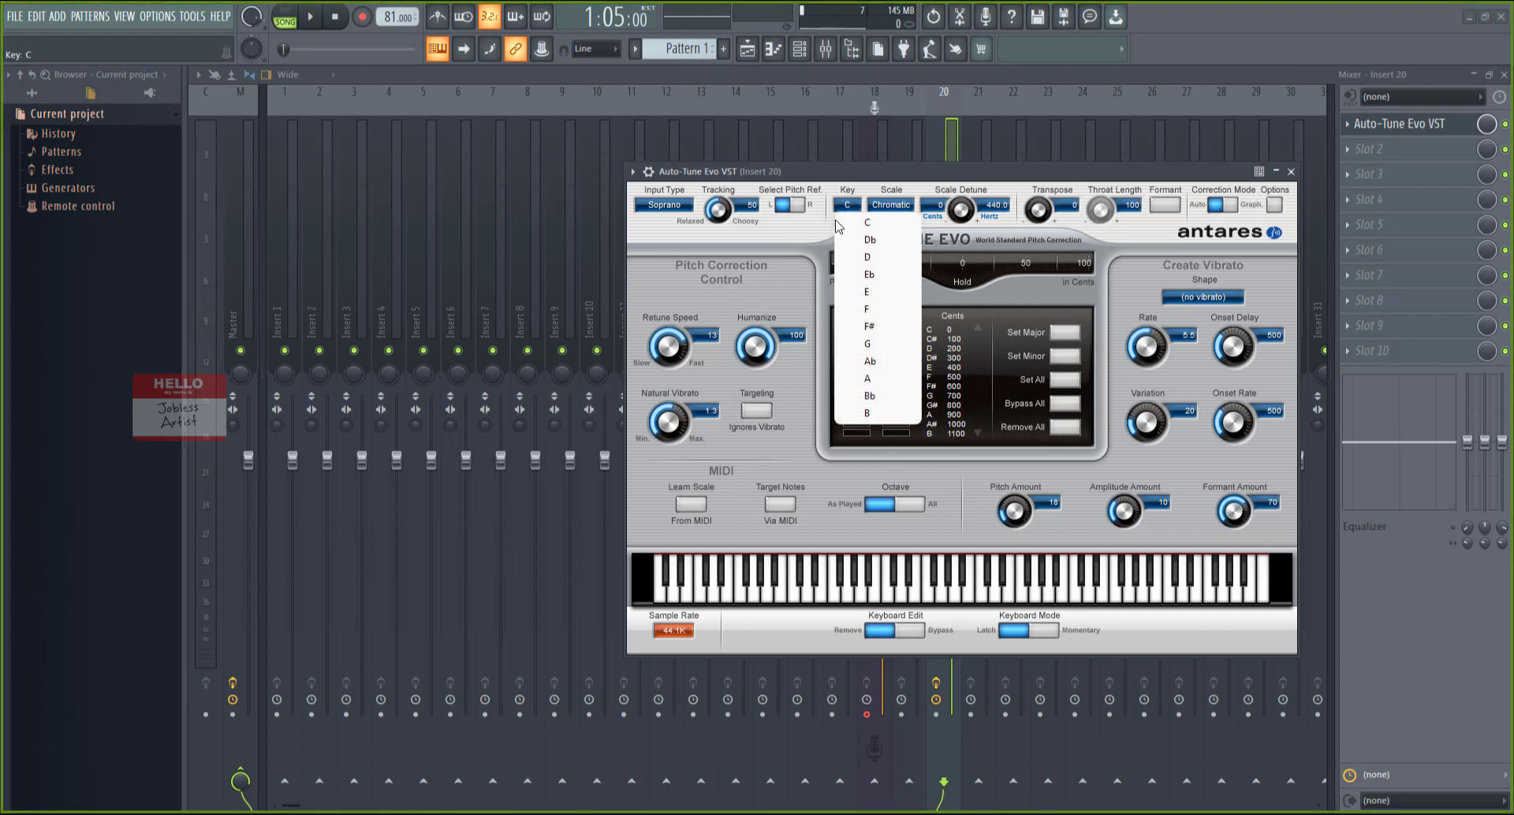
{"action": "left_click", "coordinate": [963, 175]}
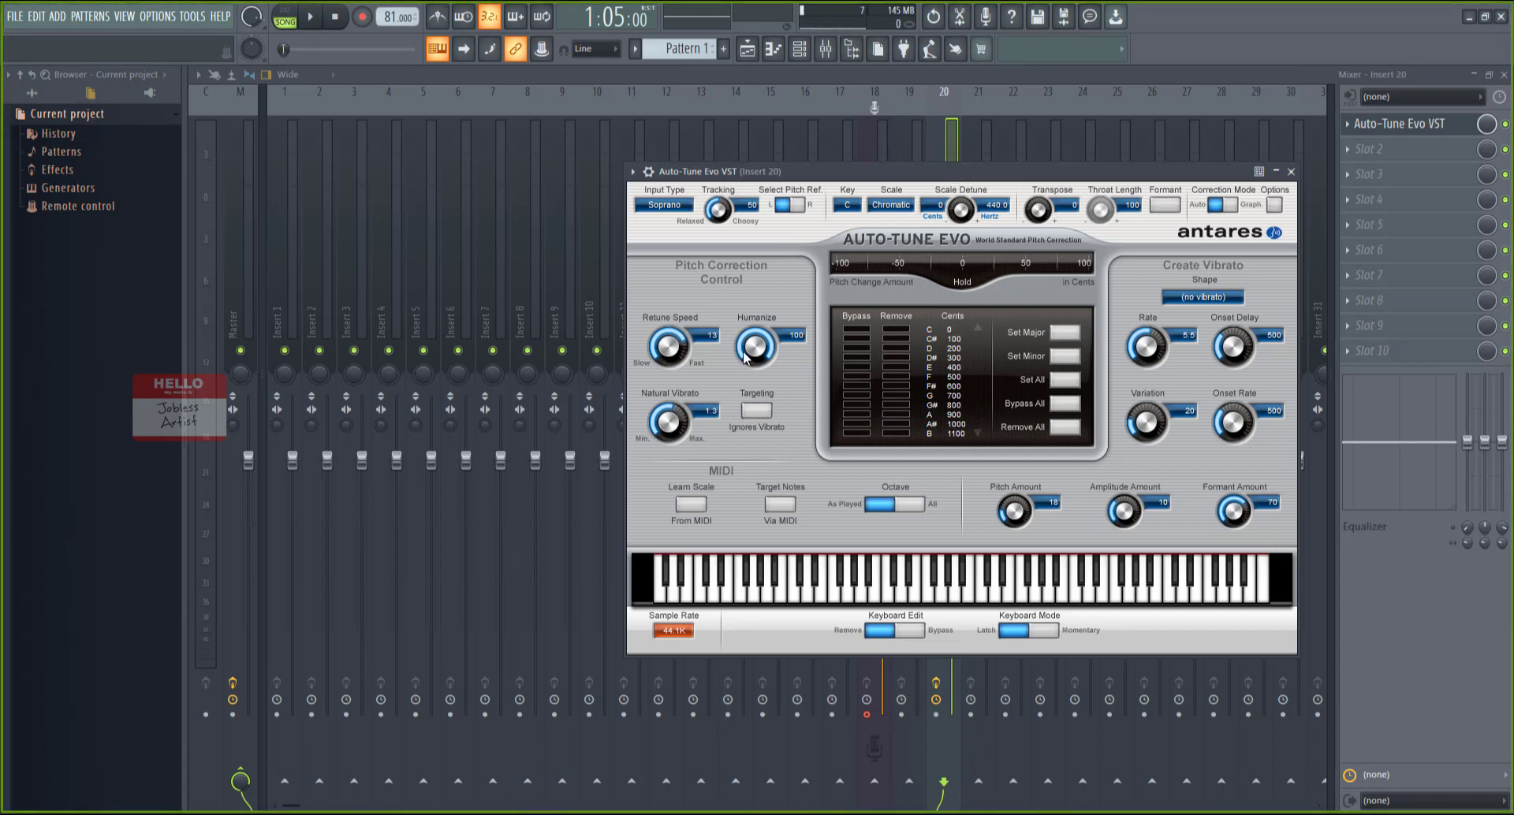
- Set Humanize to 61, Natural Vibrato to -1.3 and Retune Speed to 23
{"action": "scroll", "coordinate": [745, 357], "scroll_direction": "down", "scroll_amount": 8}
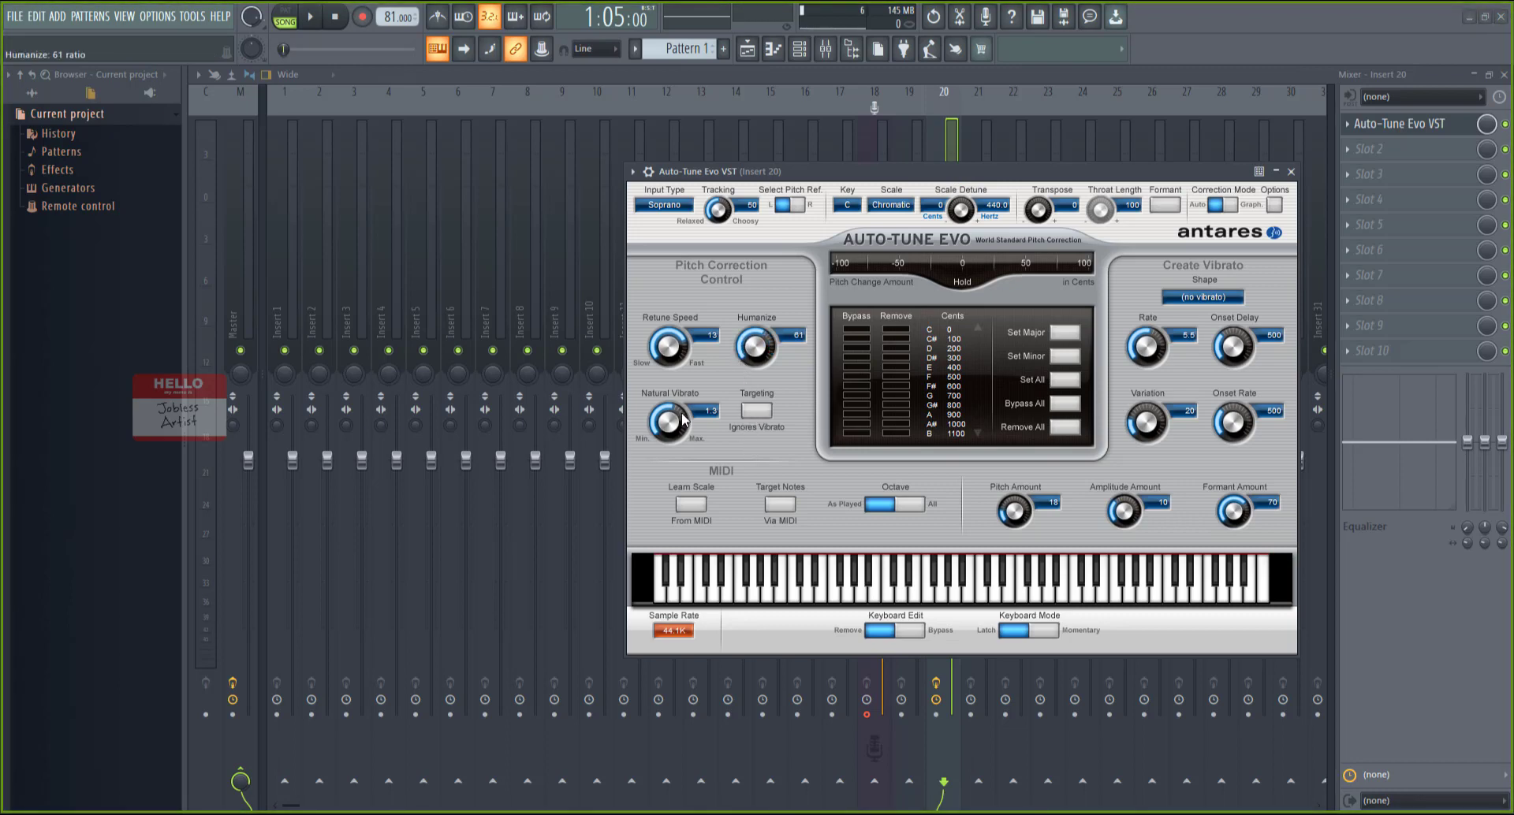
{"action": "scroll", "coordinate": [684, 401], "scroll_direction": "up", "scroll_amount": 5}
{"action": "scroll", "coordinate": [666, 422], "scroll_direction": "down", "scroll_amount": 7}
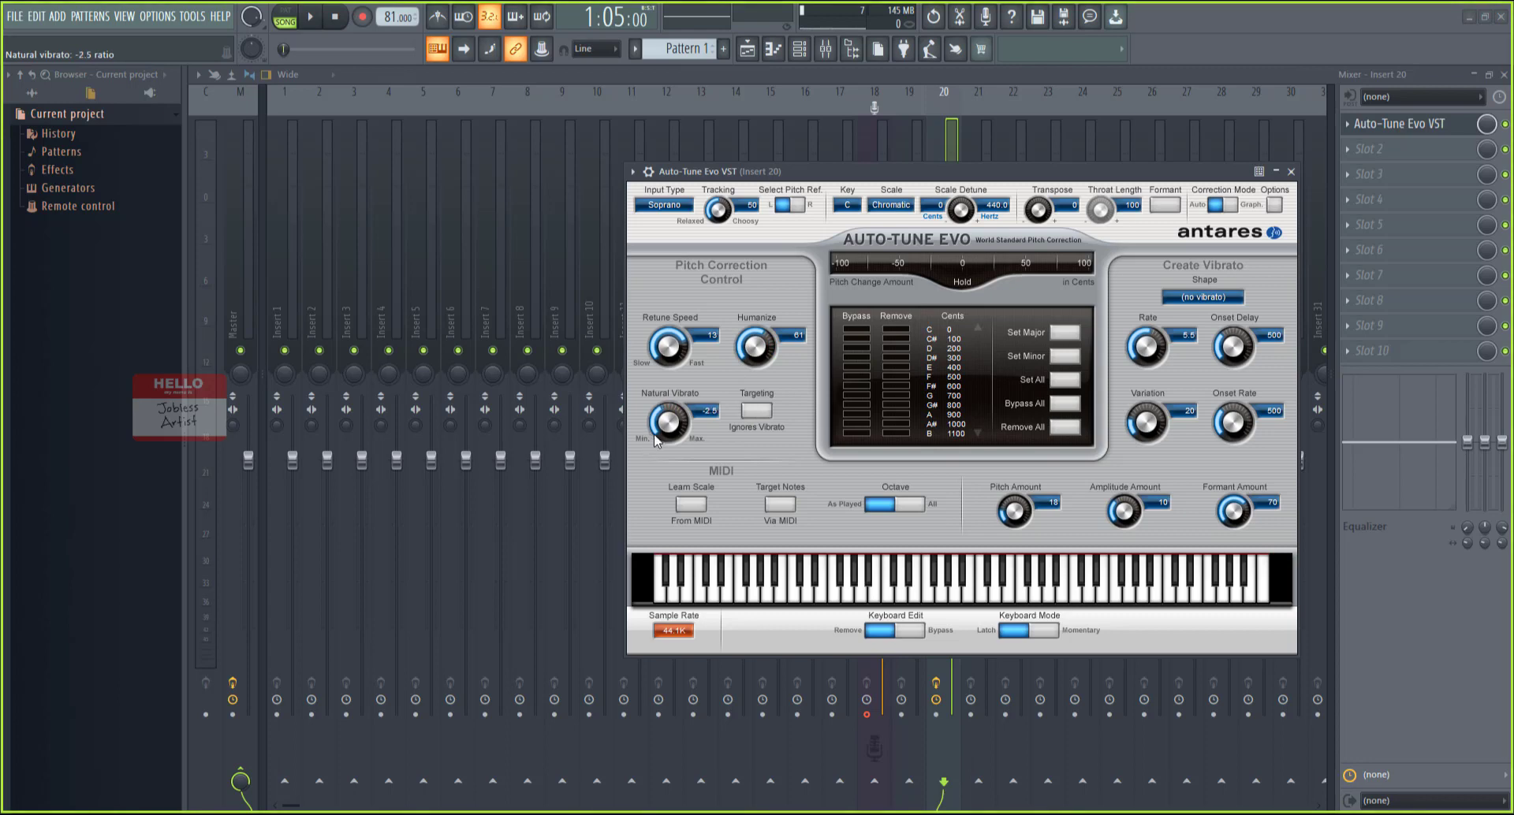
{"action": "scroll", "coordinate": [667, 422], "scroll_direction": "down", "scroll_amount": 4}
{"action": "scroll", "coordinate": [666, 335], "scroll_direction": "down", "scroll_amount": 5}
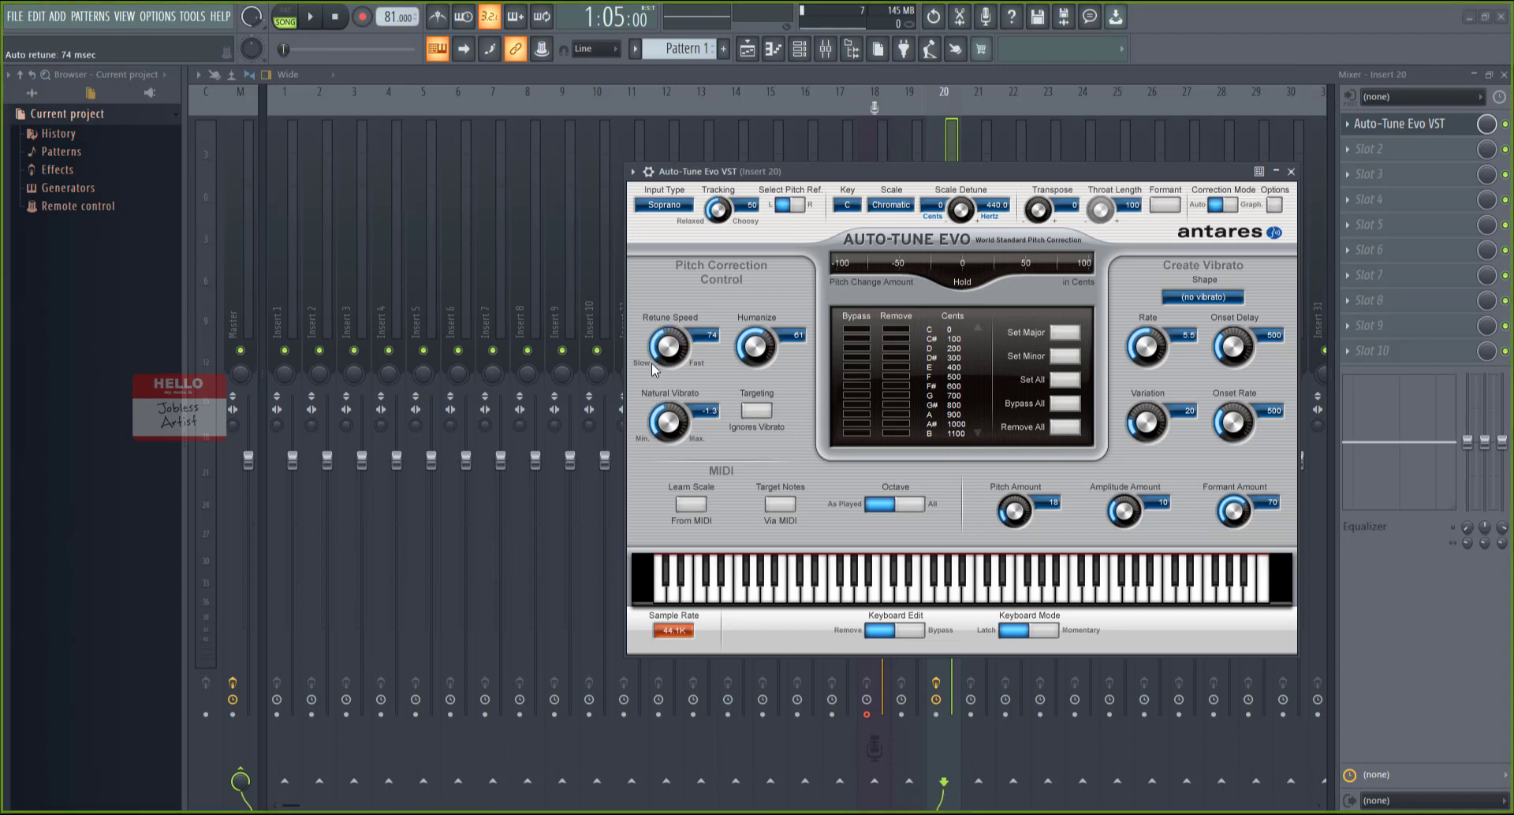
{"action": "mouse_move", "coordinate": [666, 331]}
{"action": "left_mouse_down"}
{"action": "mouse_move", "coordinate": [660, 380]}
{"action": "mouse_move", "coordinate": [662, 331]}
{"action": "left_mouse_up"}
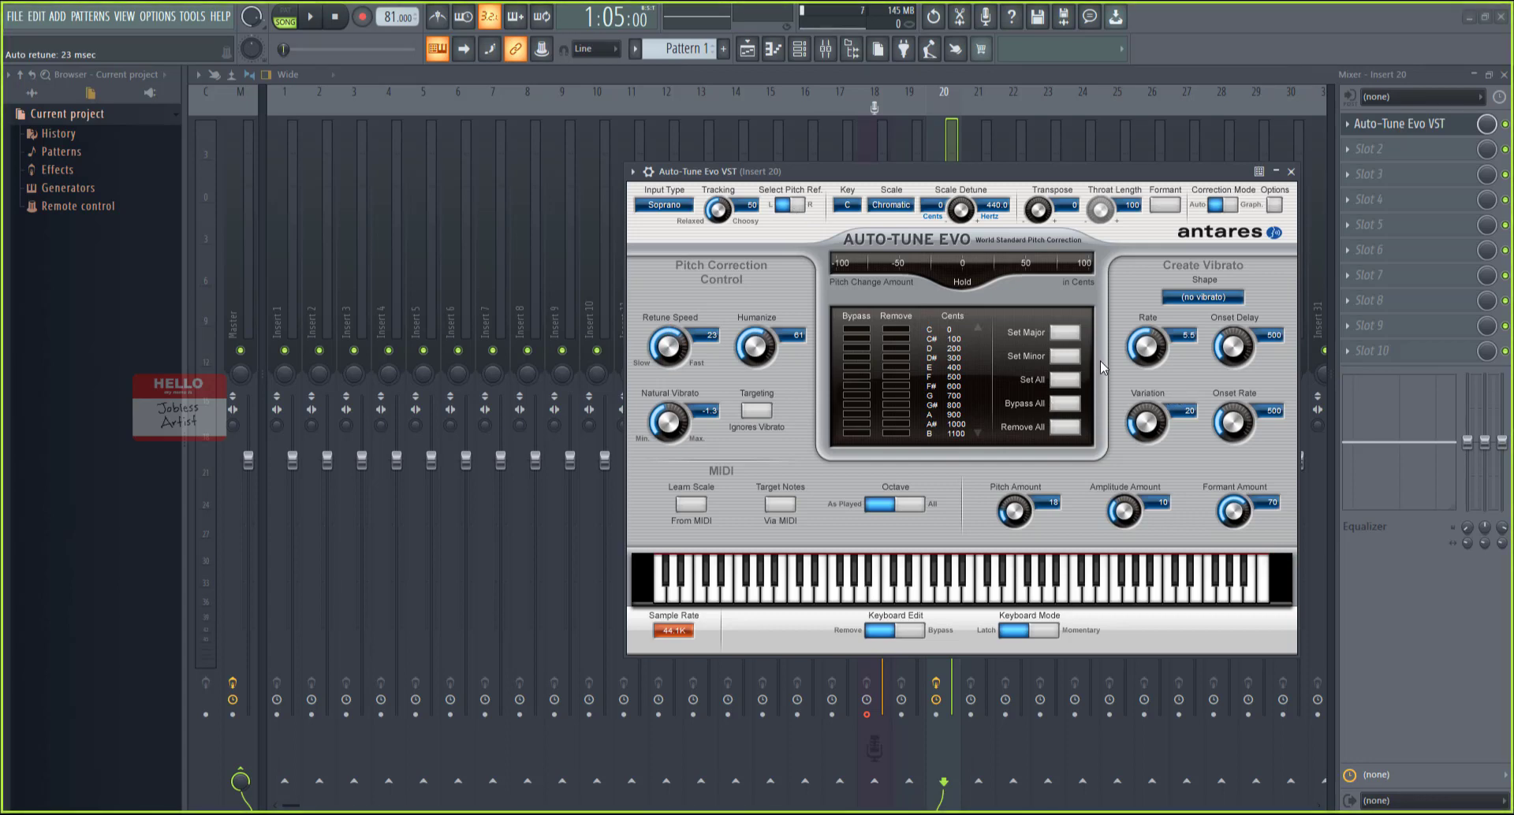
- Toggle Bypass and Remove for the note C on and off again, and move the plugin window away from the effect slots
{"action": "left_click", "coordinate": [864, 329]}
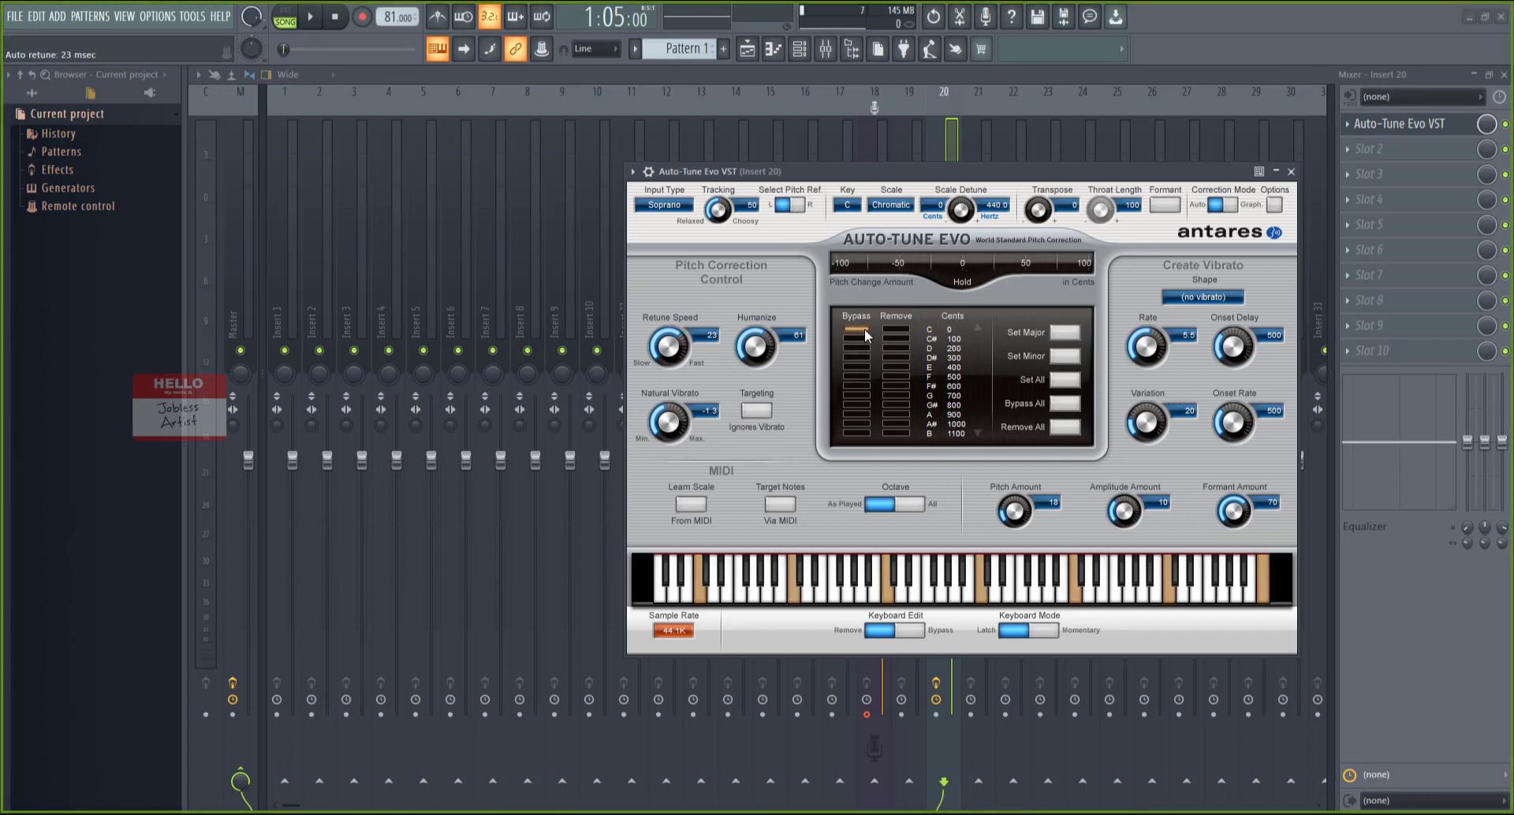
{"action": "left_click", "coordinate": [865, 329]}
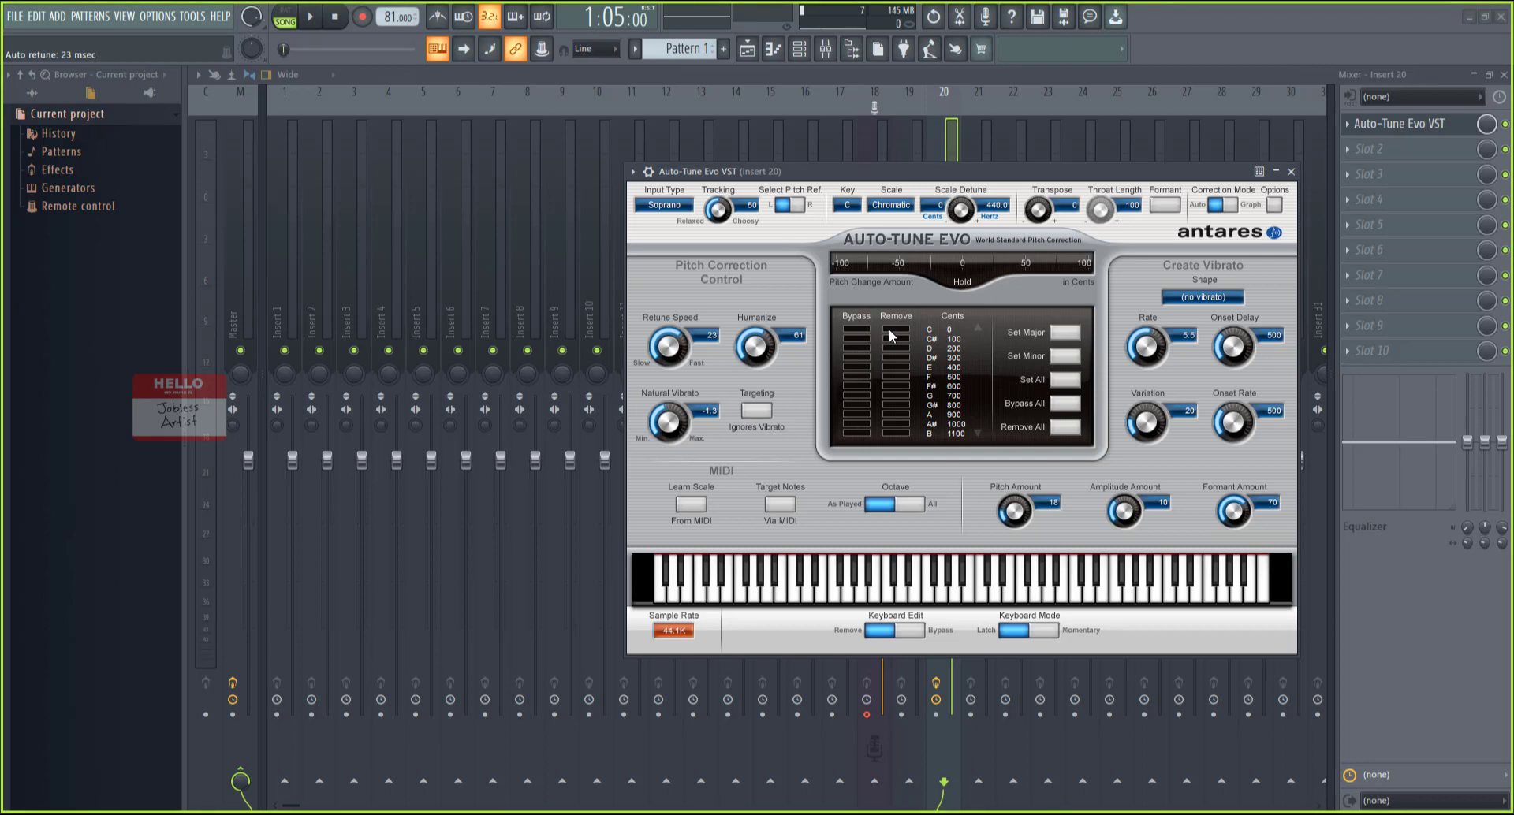
{"action": "left_click", "coordinate": [892, 326]}
{"action": "left_click", "coordinate": [892, 326]}
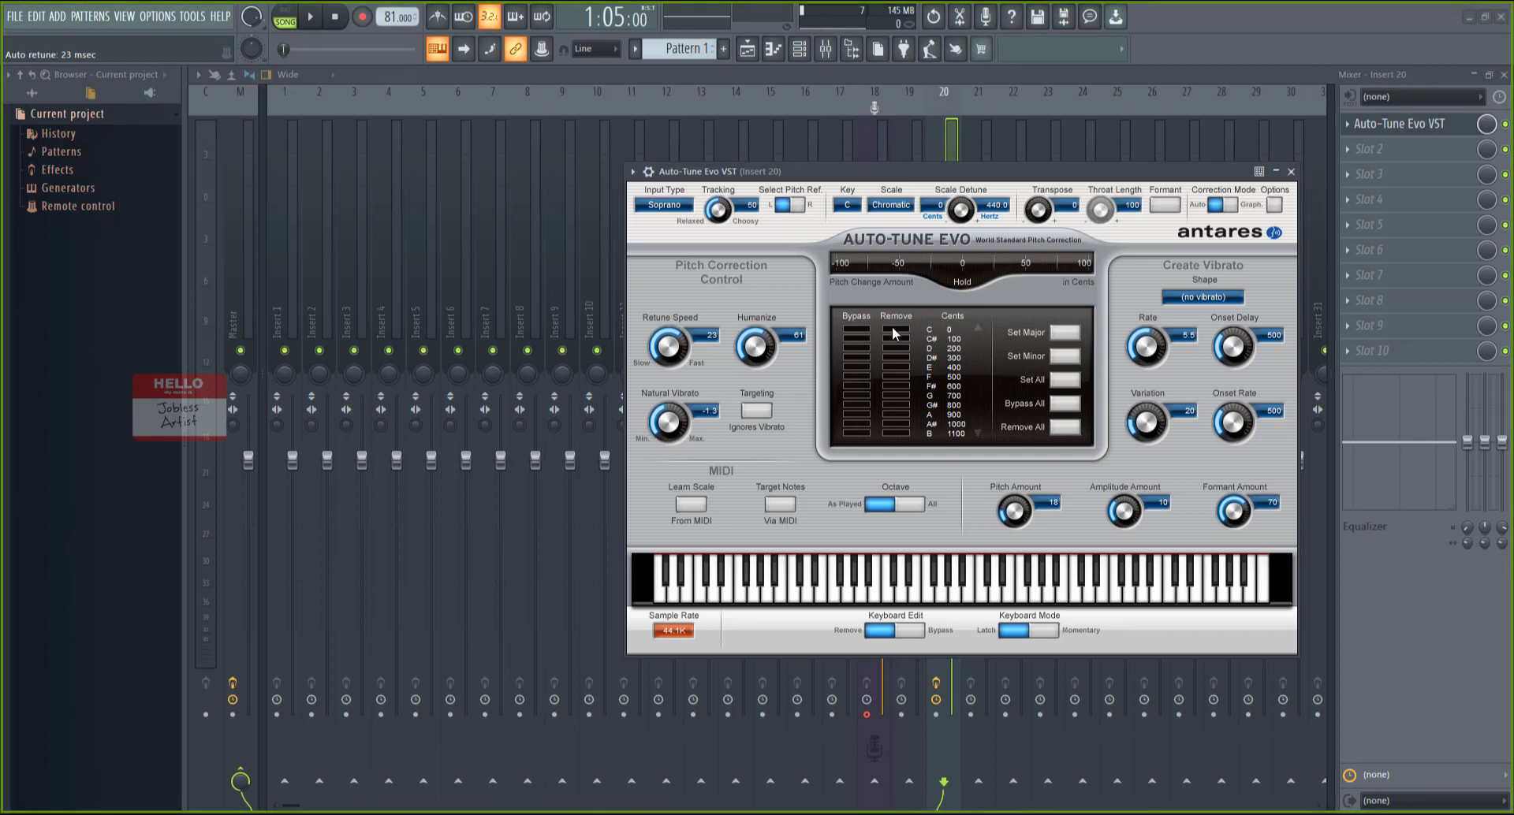
{"action": "left_click_drag", "start_coordinate": [955, 166], "coordinate": [821, 164]}
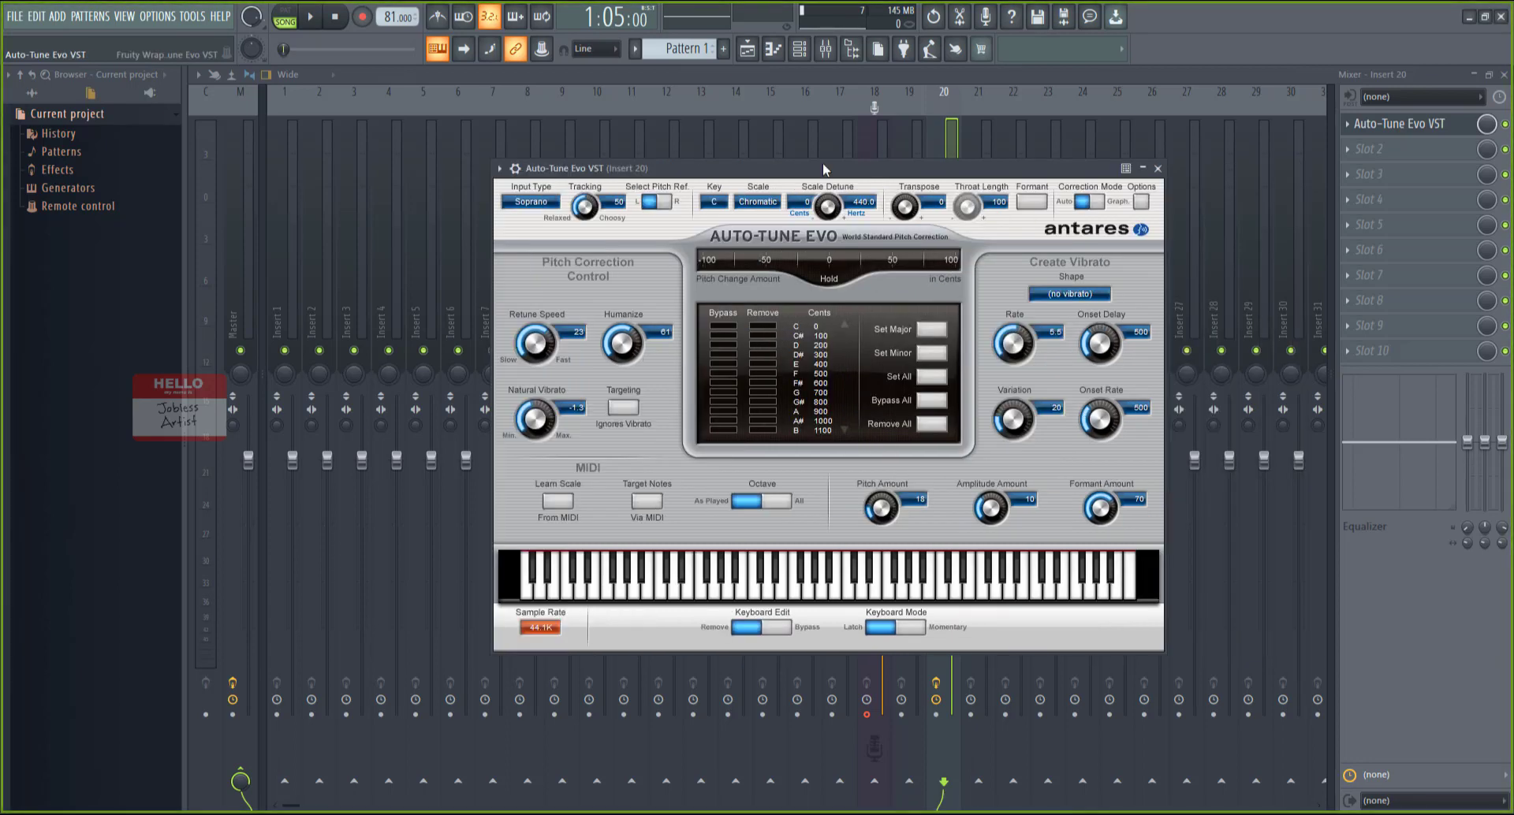